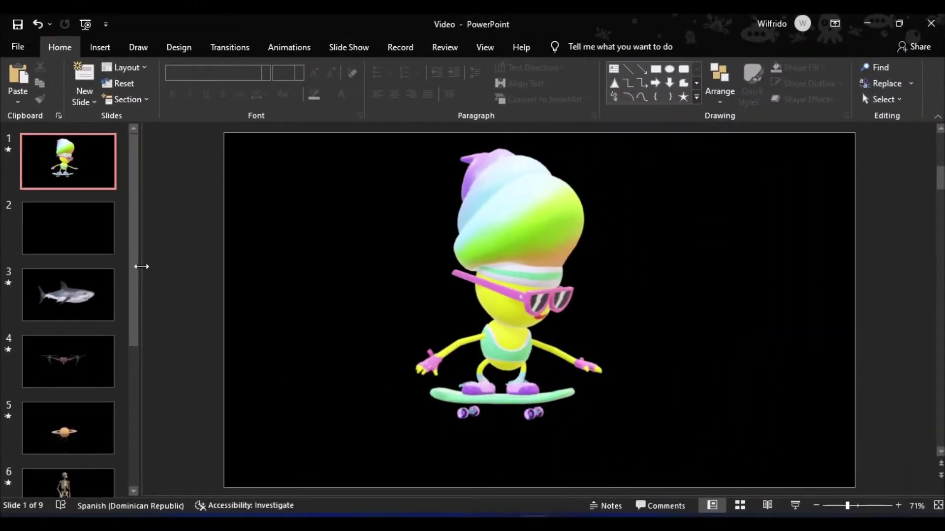
Step: On blank slide 2, start inserting a picture from this device
left_click(72, 246)
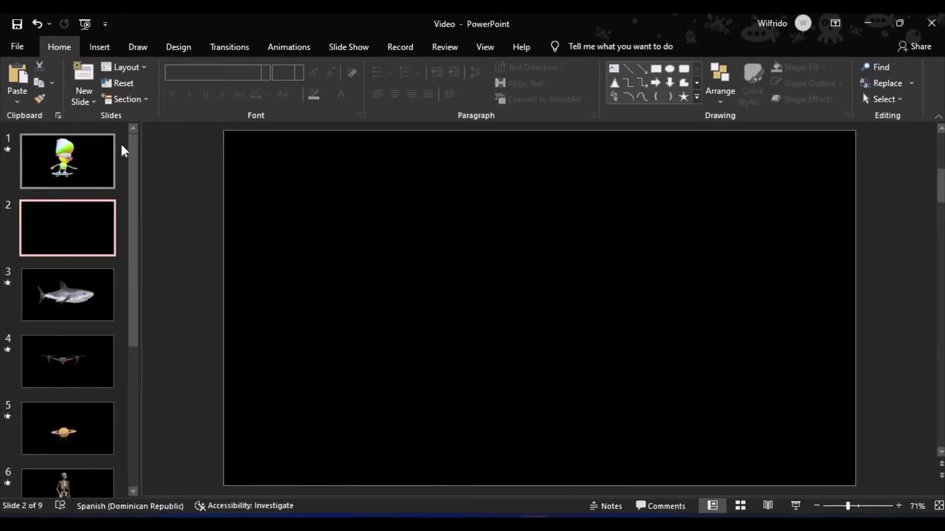
left_click(99, 47)
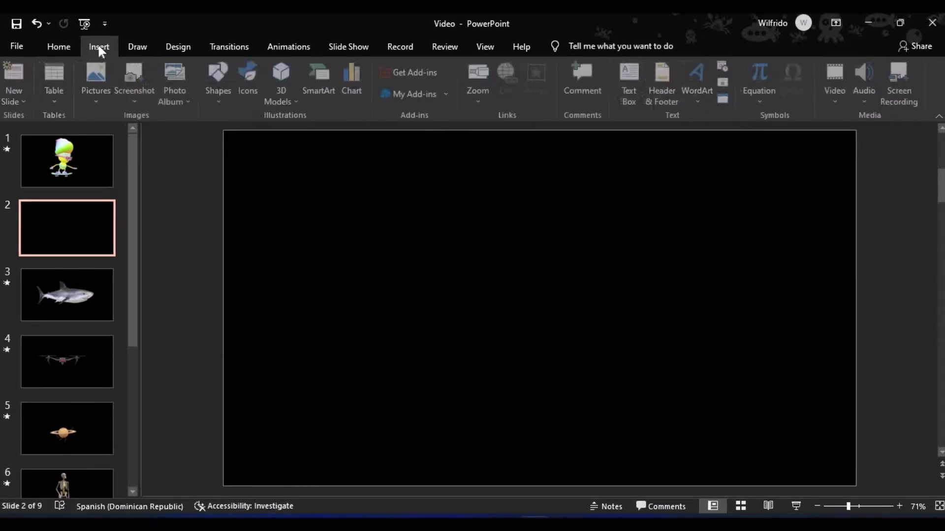
left_click(98, 104)
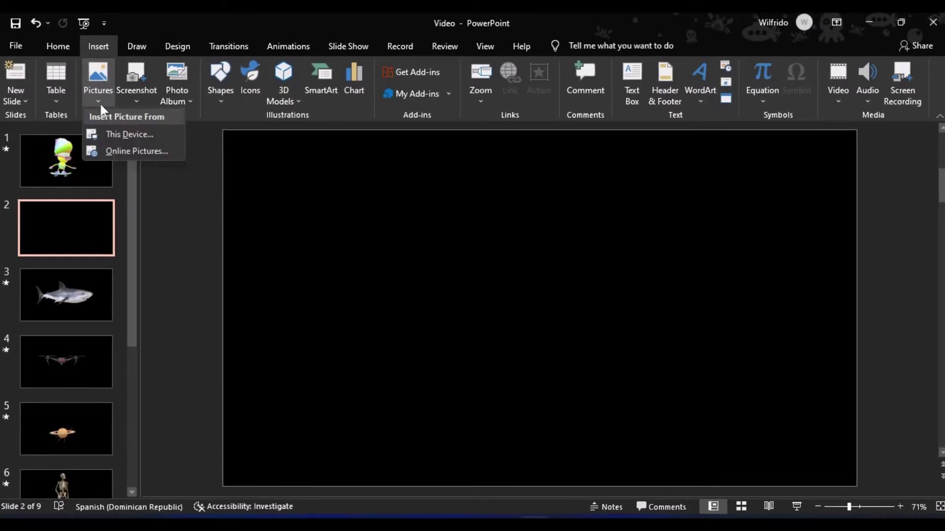
left_click(118, 136)
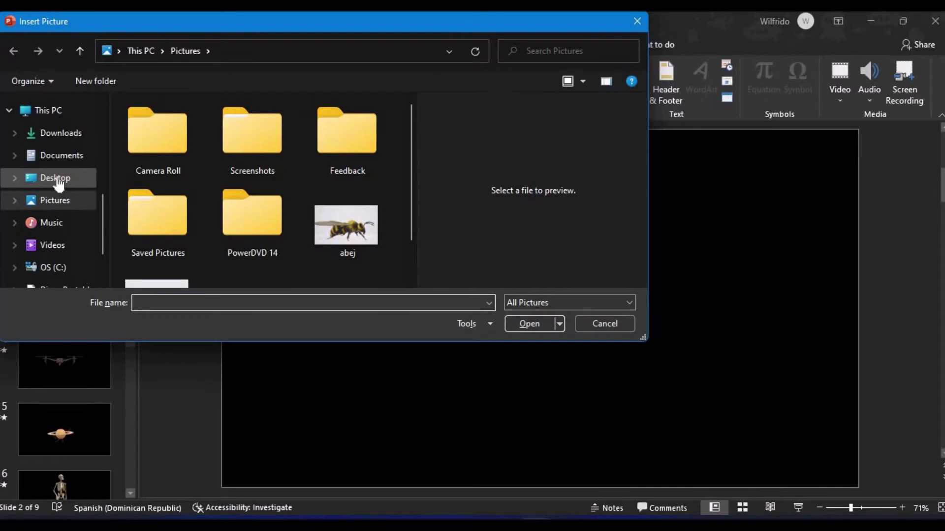
Step: Browse to the Desktop's RECURSOS 3D folder and set the file filter to All Files
left_click(54, 181)
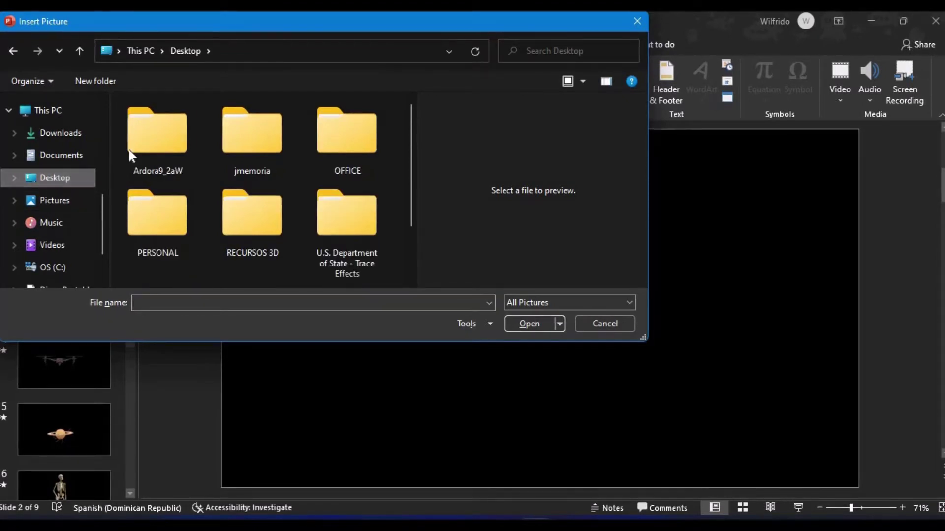
mouse_move(252, 221)
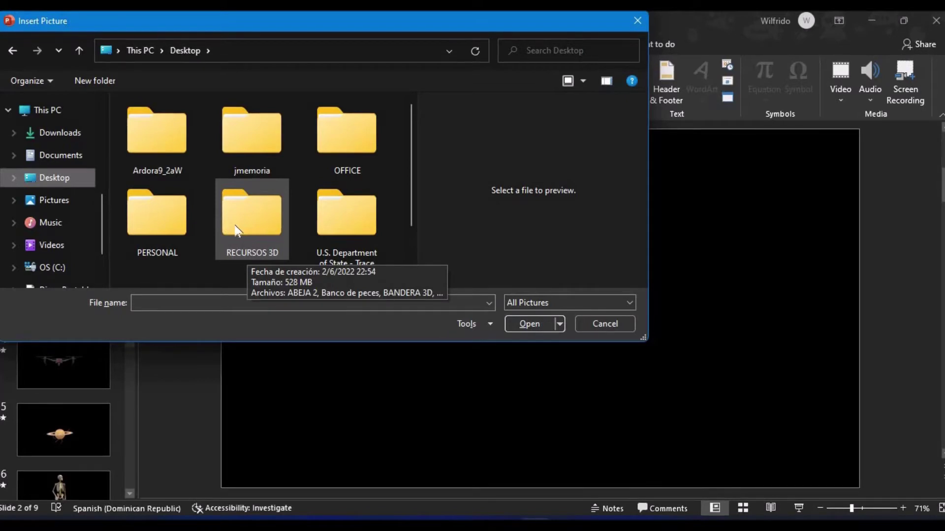
double_click(249, 228)
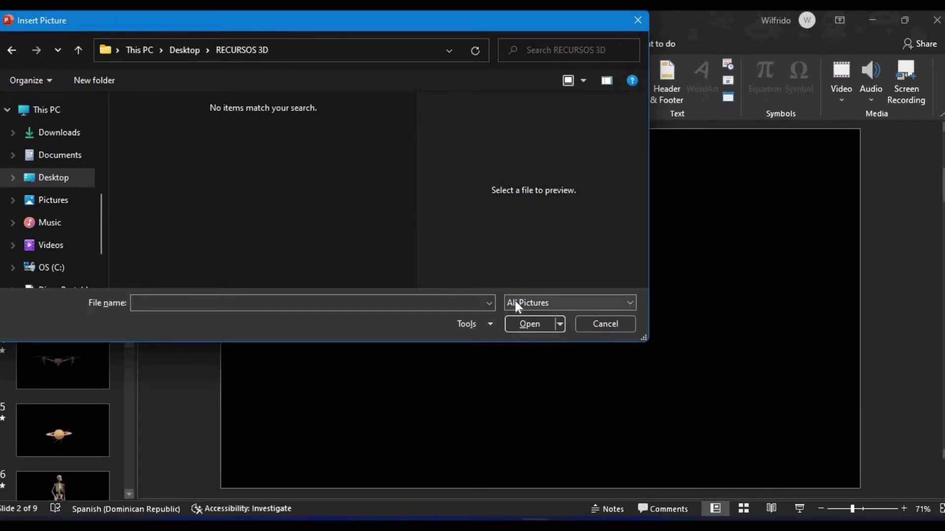
left_click(629, 304)
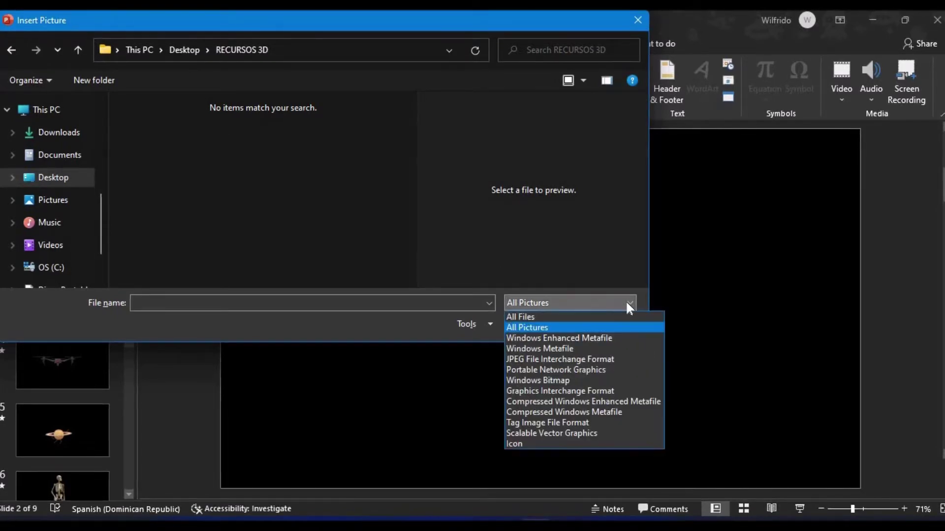
left_click(515, 319)
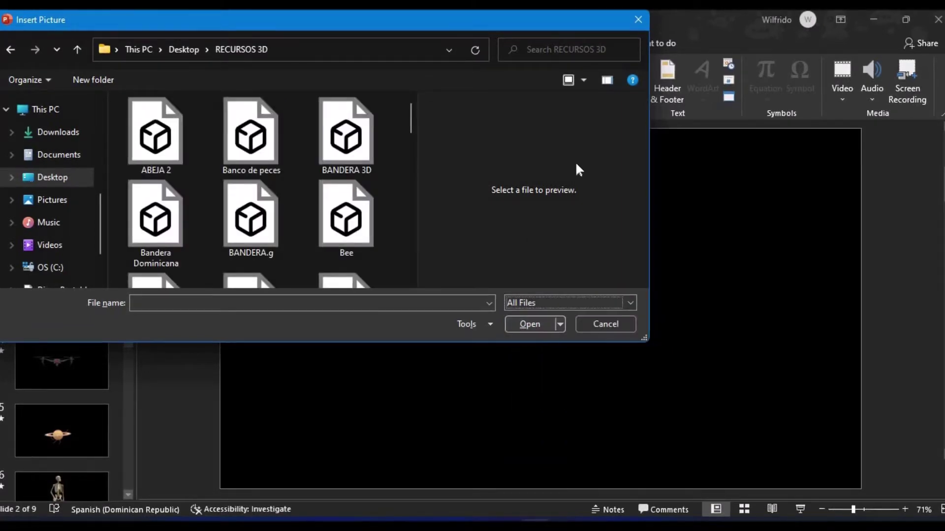
Step: Show the RECURSOS 3D files as extra large icons
scroll(306, 159, "down", 5)
scroll(305, 162, "up", 5)
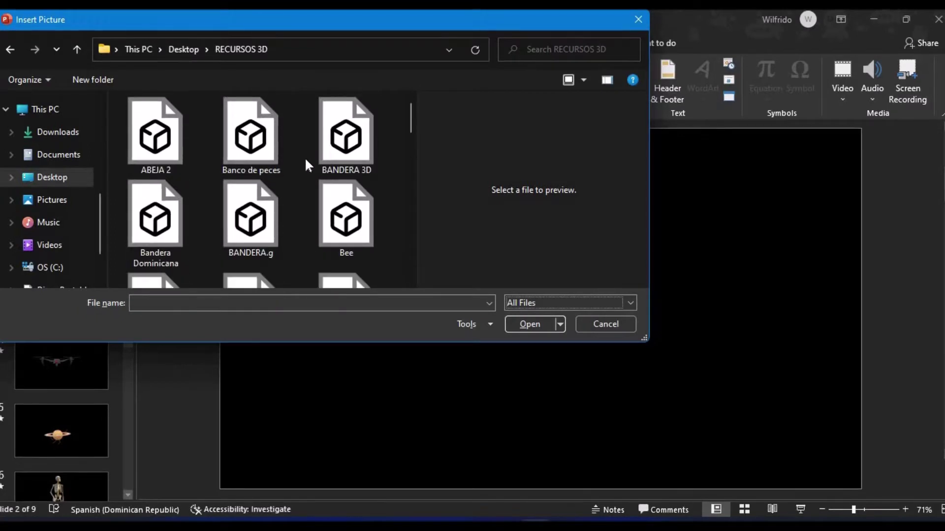
left_click(583, 79)
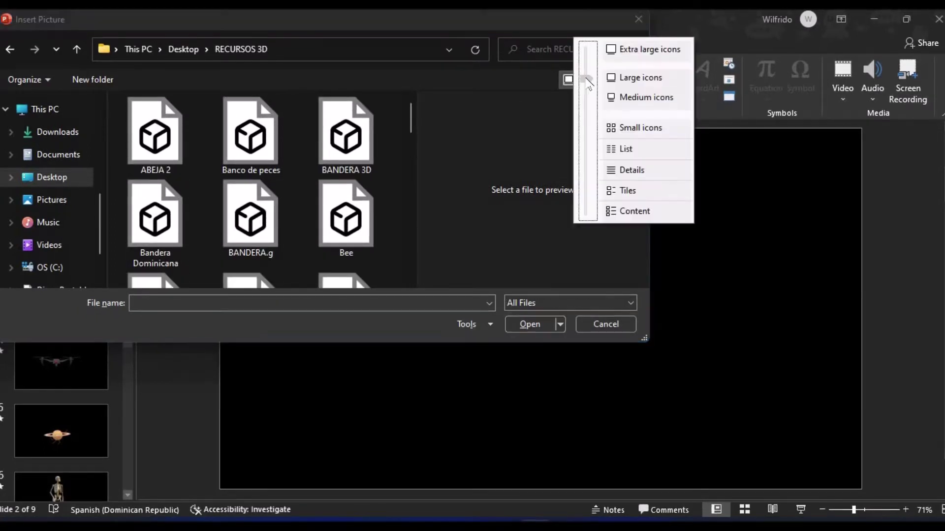
left_click(624, 49)
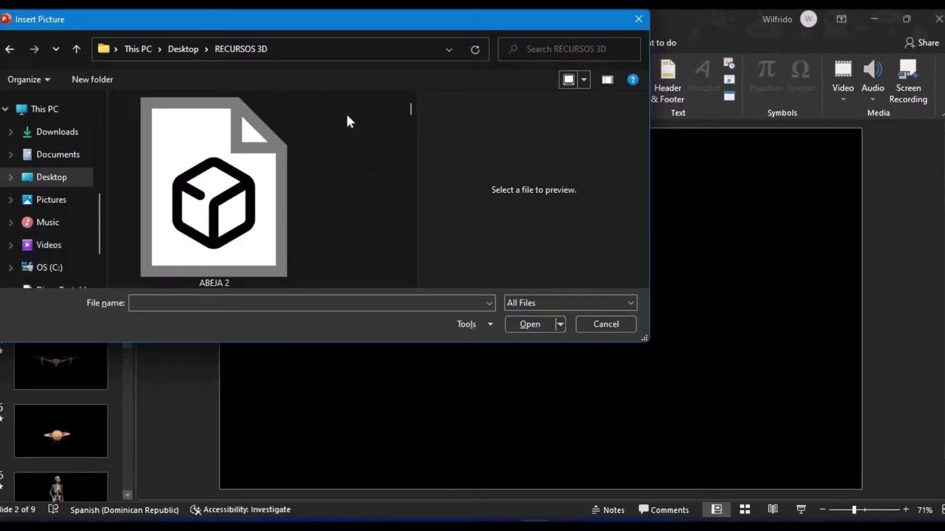
Step: Scroll down to the Pulpo haciendo malabarismos model and insert it onto slide 2
scroll(305, 138, "down", 1)
scroll(298, 150, "down", 1)
scroll(280, 166, "down", 1)
scroll(212, 280, "down", 1)
scroll(228, 264, "down", 1)
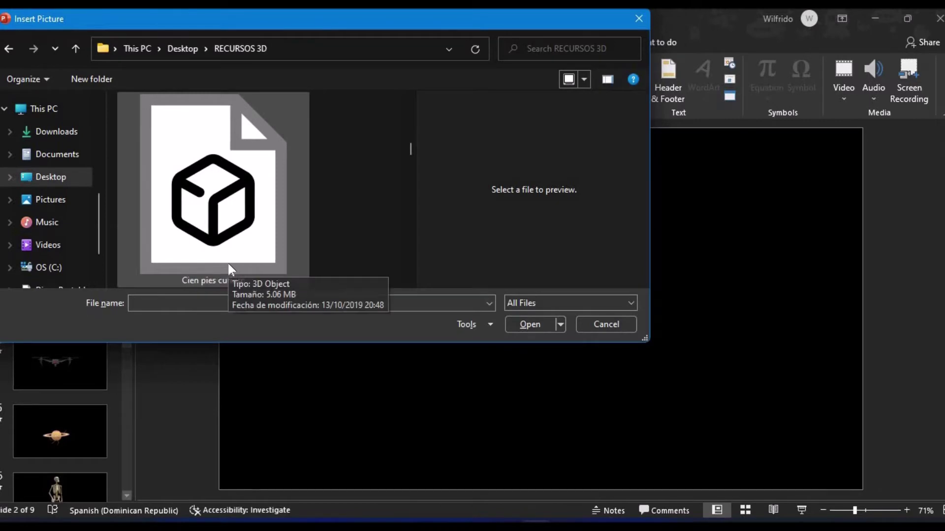
scroll(222, 266, "down", 1)
scroll(227, 266, "down", 1)
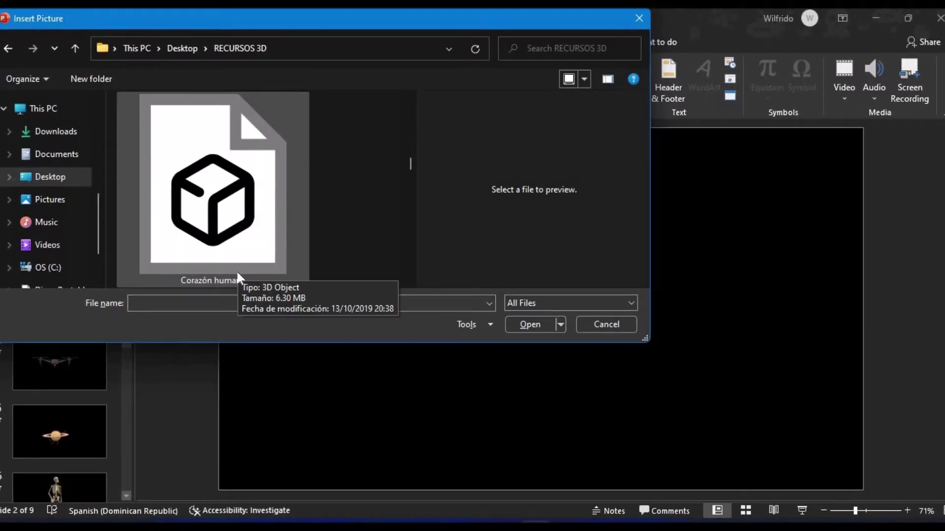
scroll(235, 275, "down", 1)
scroll(256, 278, "down", 1)
scroll(260, 285, "down", 1)
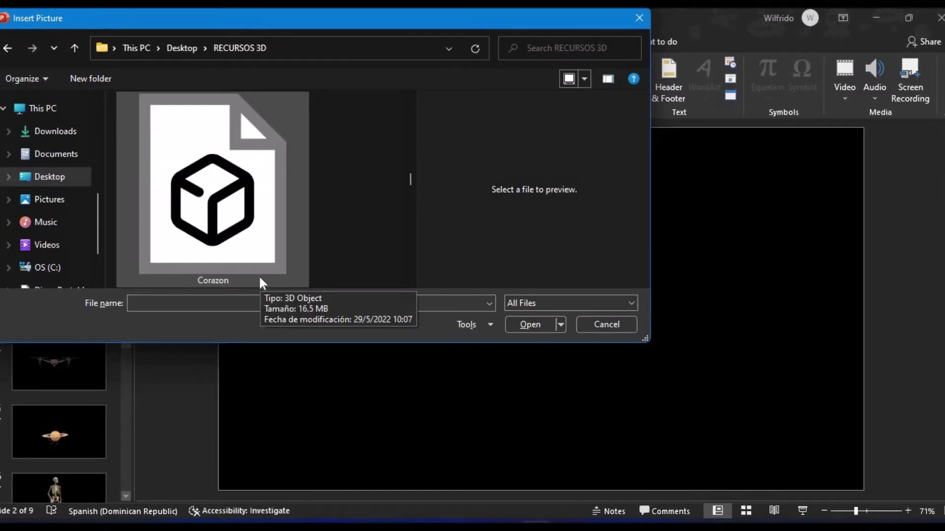
scroll(250, 275, "down", 1)
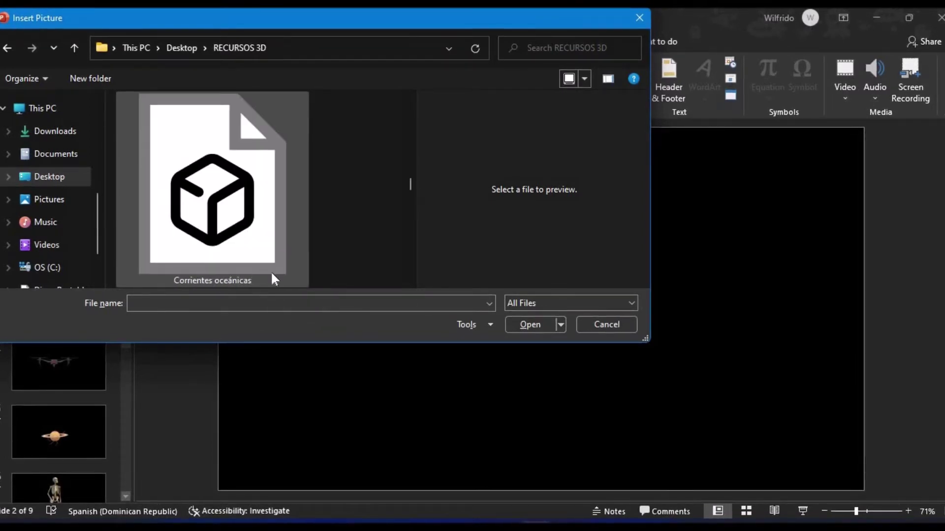
scroll(271, 281, "down", 1)
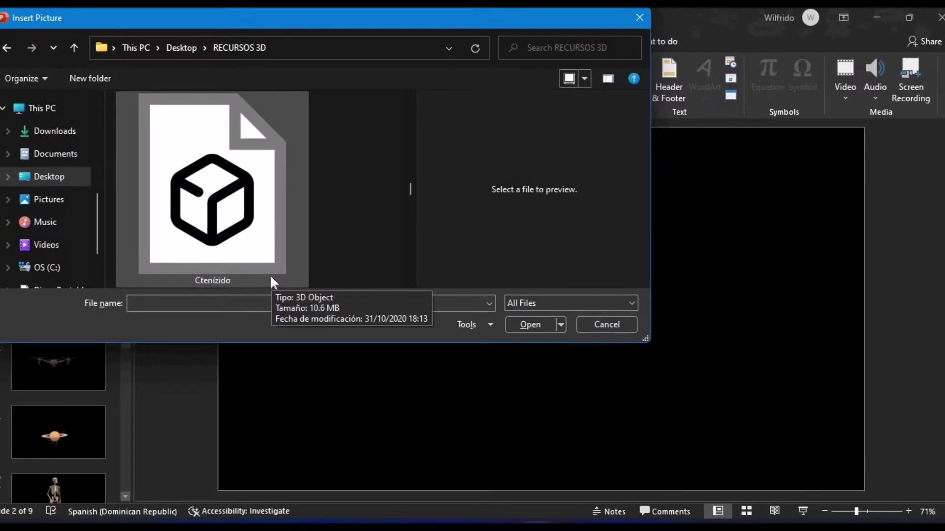
scroll(270, 278, "down", 1)
scroll(270, 282, "down", 1)
scroll(274, 283, "down", 1)
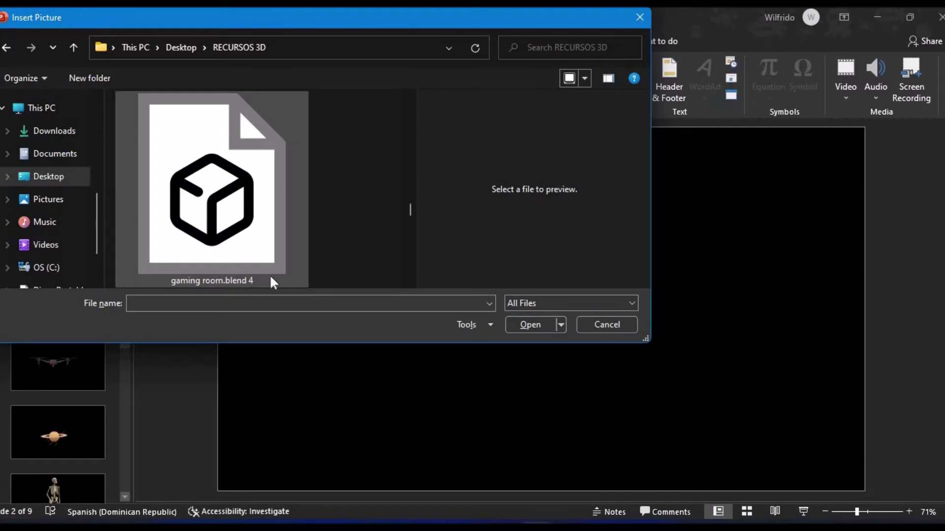
scroll(271, 278, "down", 1)
scroll(271, 278, "down", 1)
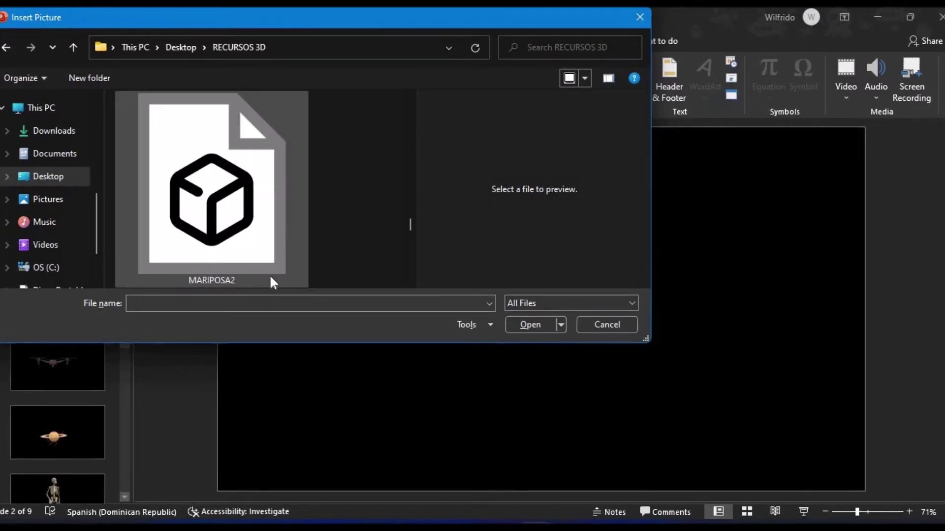
scroll(271, 279, "down", 1)
scroll(271, 280, "up", 1)
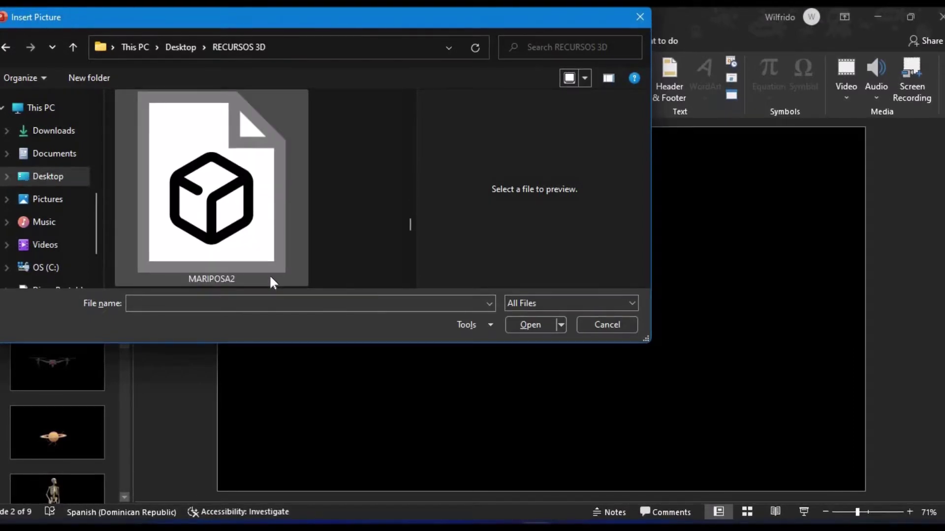
scroll(271, 280, "down", 1)
scroll(271, 279, "down", 1)
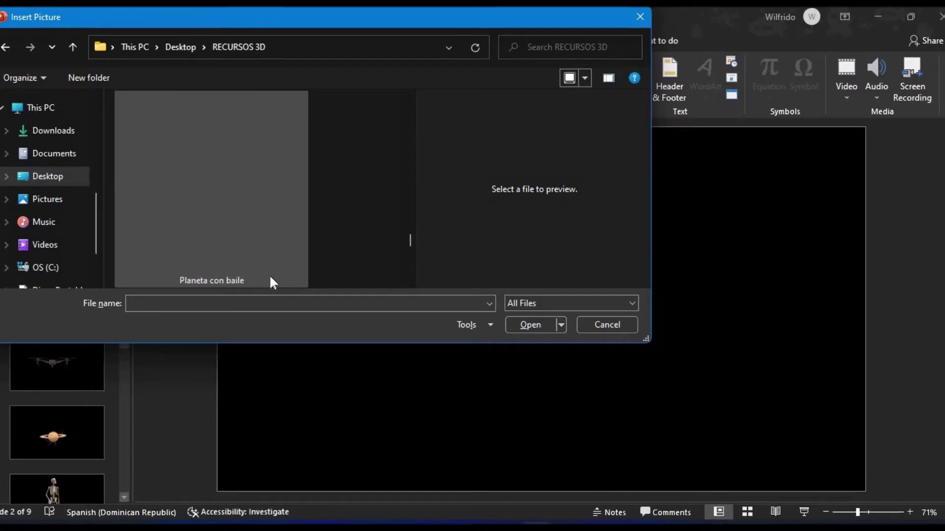
scroll(270, 278, "down", 1)
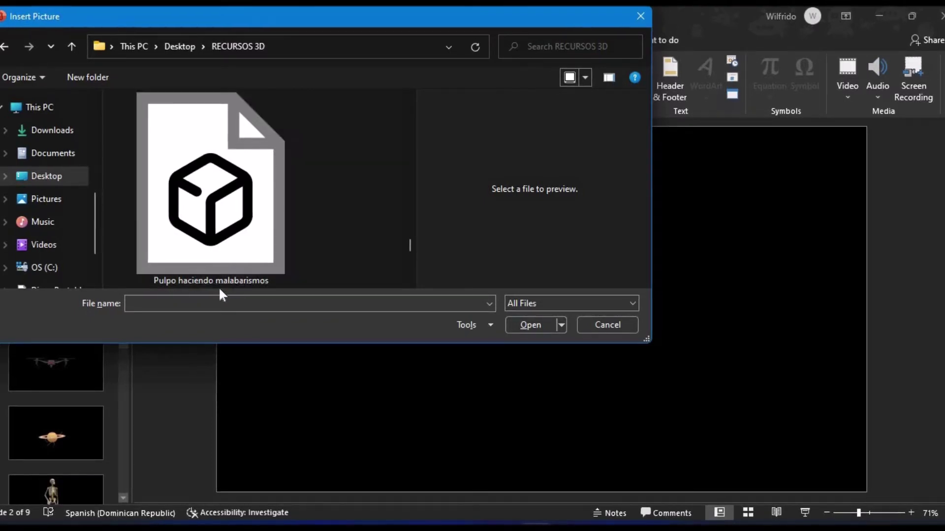
double_click(214, 207)
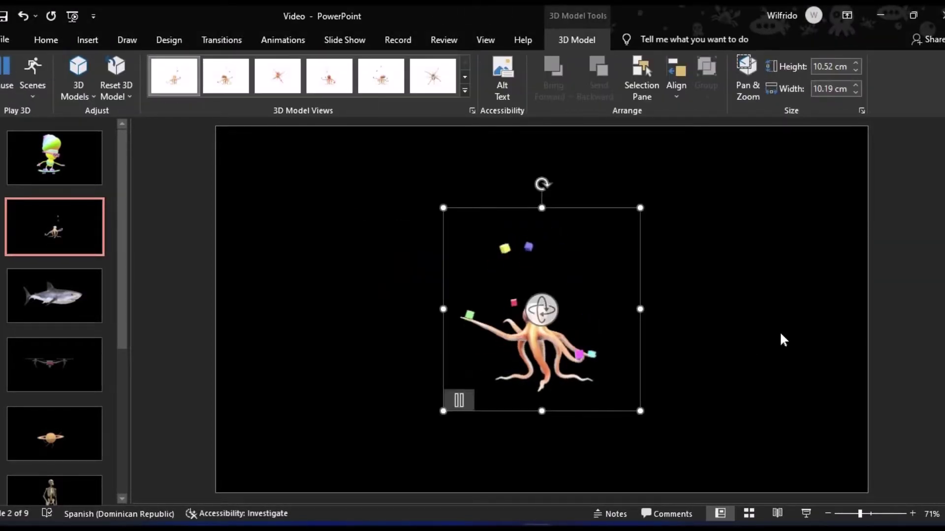
Step: Enlarge the octopus to about 19.94 × 19.31 cm, centre it, and tilt it more upright
left_click_drag(595, 353, 578, 316)
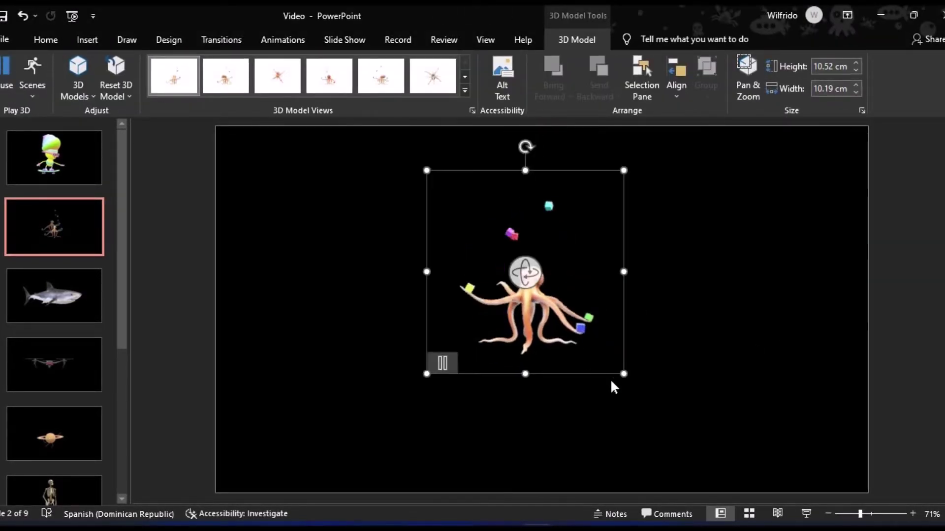
left_click_drag(624, 374, 692, 443)
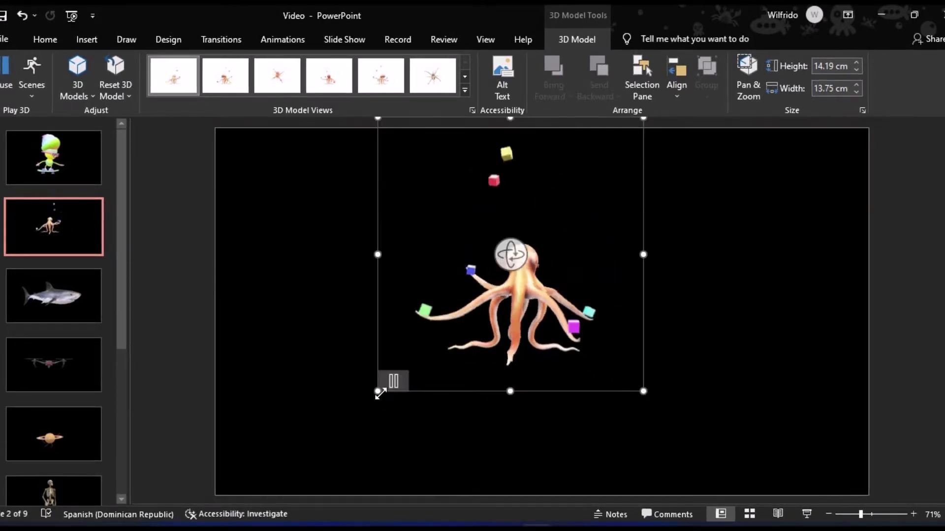
left_click_drag(377, 391, 271, 501)
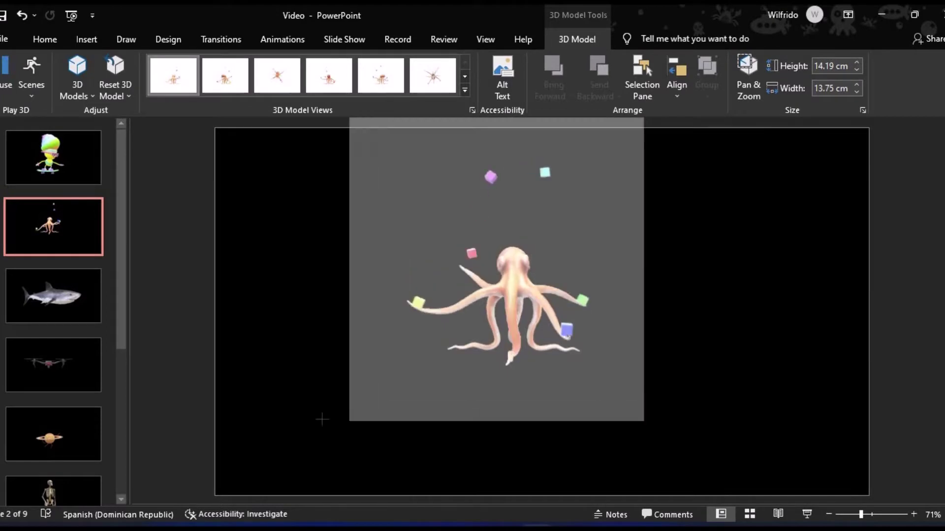
left_click_drag(483, 377, 533, 318)
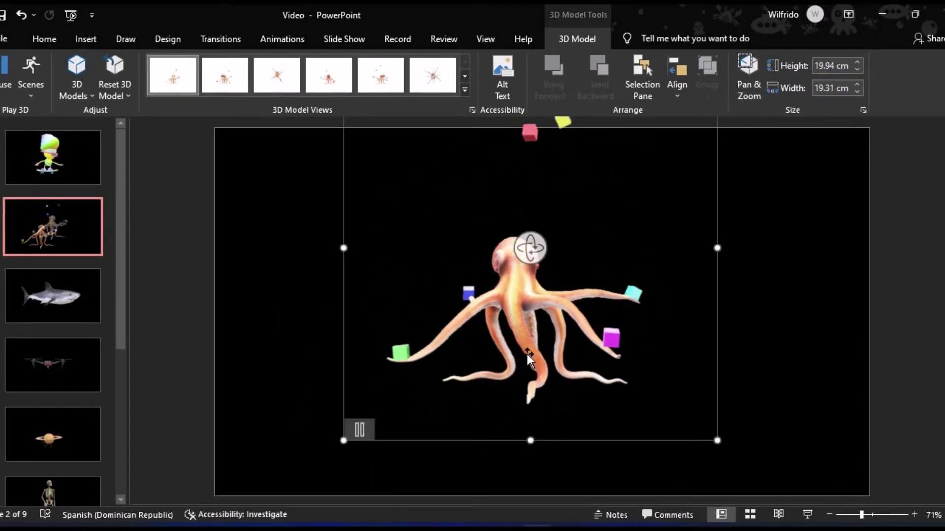
mouse_move(531, 247)
left_mouse_down()
mouse_move(527, 290)
mouse_move(584, 354)
mouse_move(634, 355)
mouse_move(364, 301)
mouse_move(552, 310)
mouse_move(430, 317)
left_mouse_up()
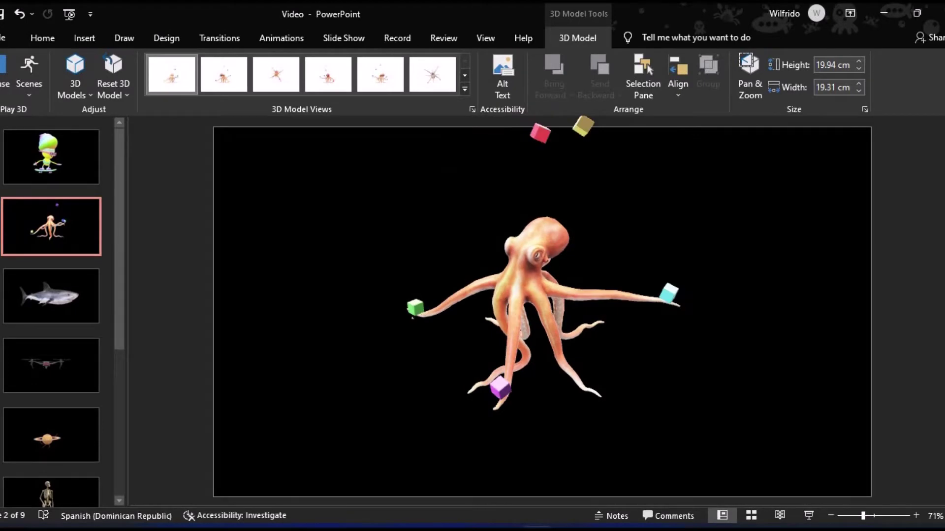
left_click_drag(430, 318, 534, 276)
left_click(899, 237)
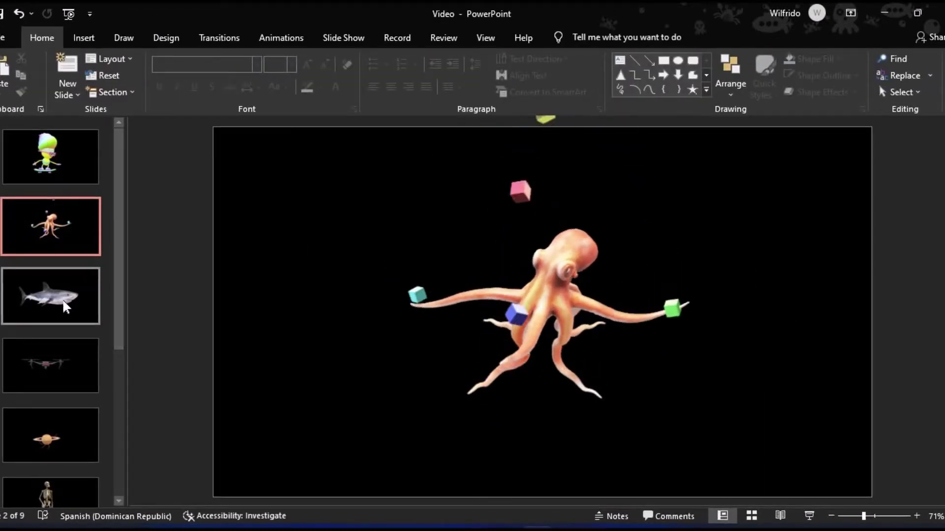
Step: View slide 8 with the volcano and lava layers, then move to the hummingbird slide 9
scroll(63, 302, "down", 3)
scroll(61, 320, "down", 3)
scroll(58, 330, "down", 2)
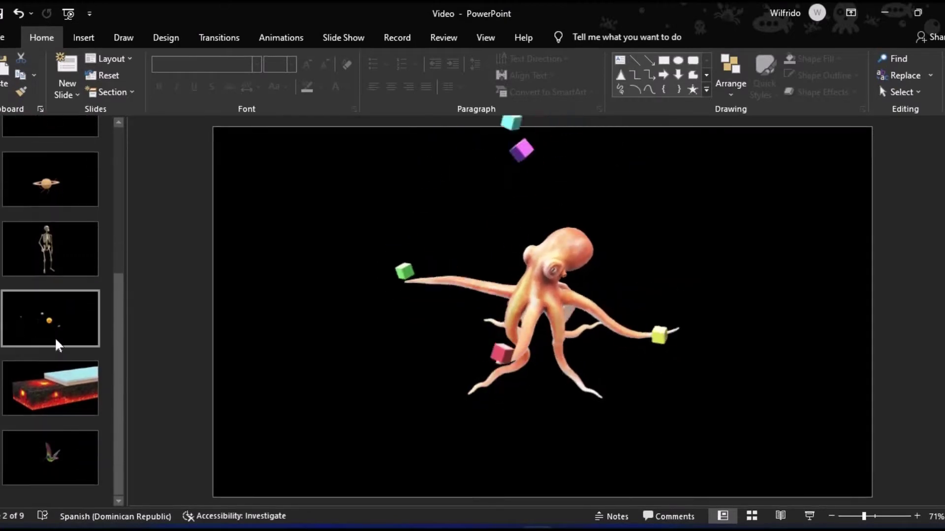
left_click(66, 391)
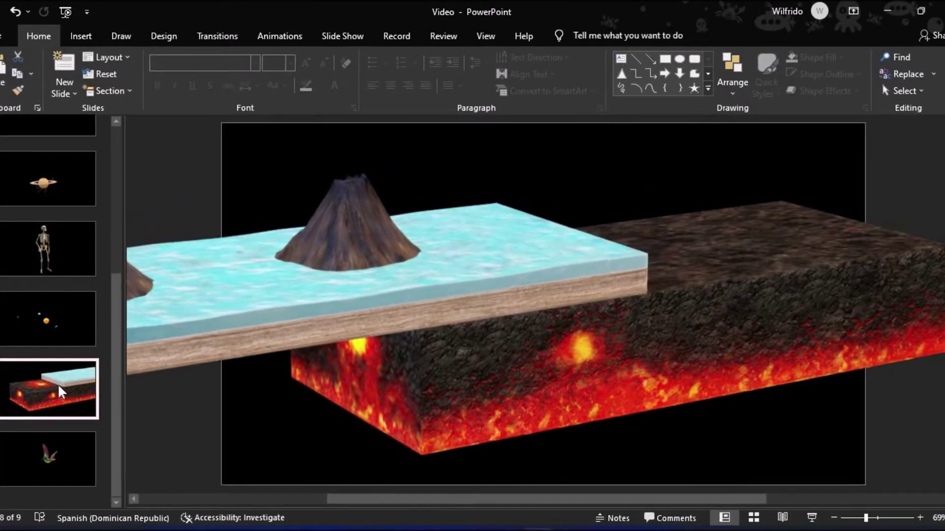
left_click(40, 468)
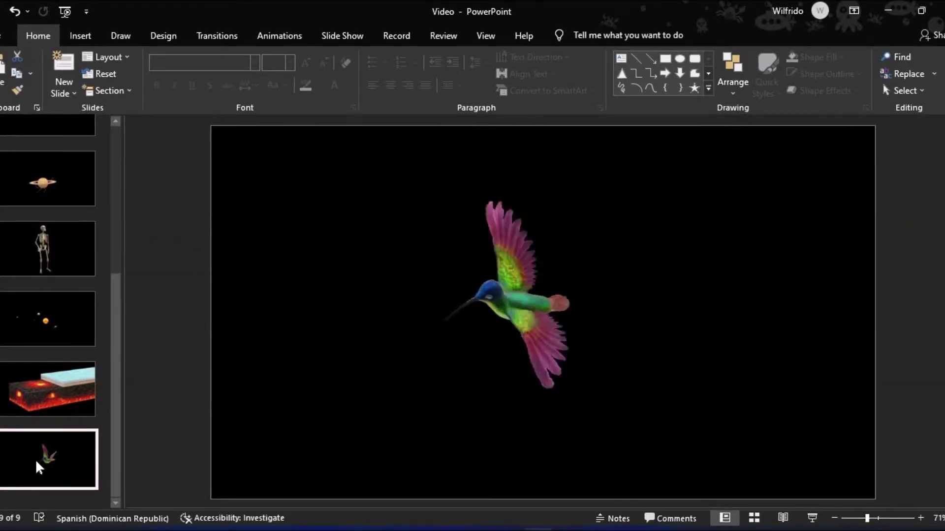
Step: Widen the hummingbird model's frame on both the left and right sides
left_click(402, 404)
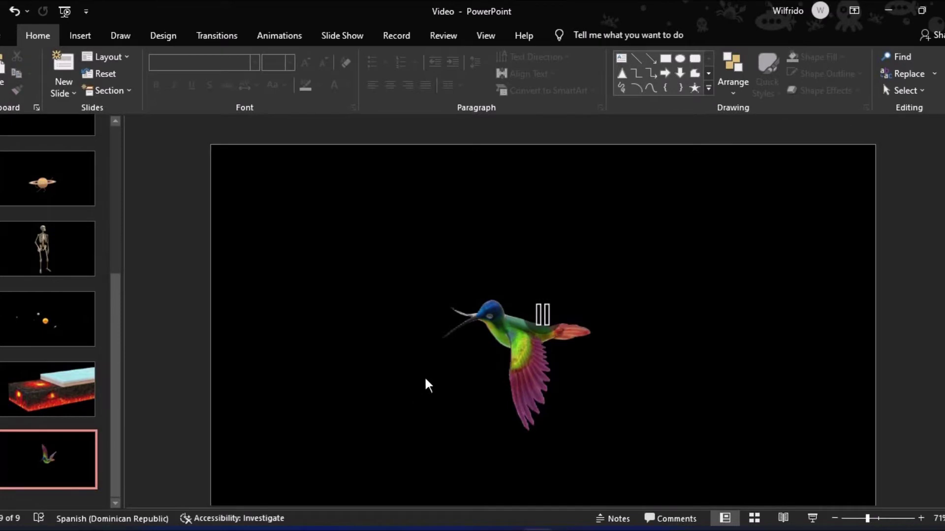
scroll(502, 343, "down", 1, "ctrl")
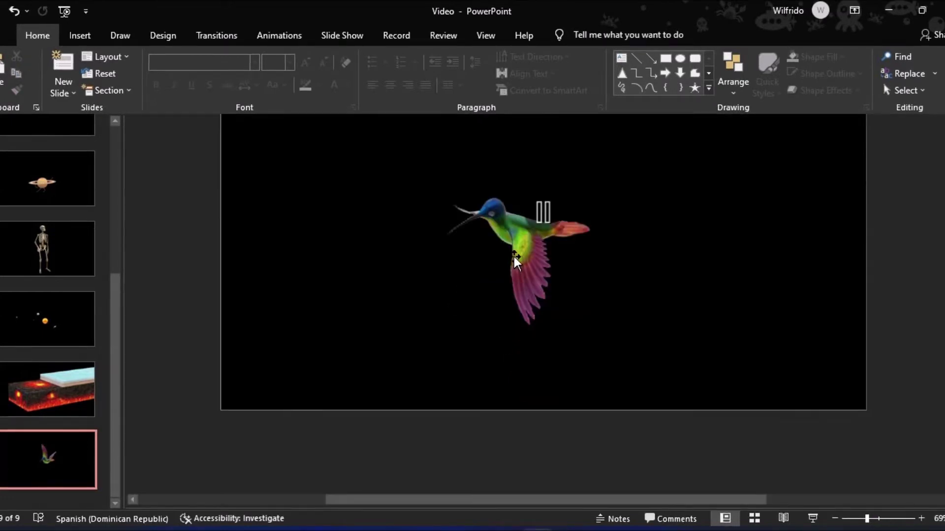
scroll(515, 262, "up", 1, "ctrl")
left_click(532, 305)
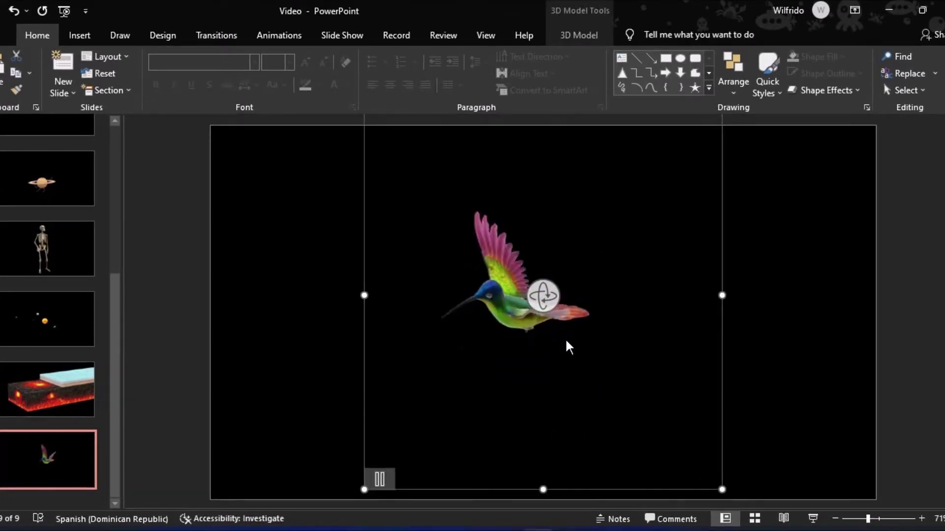
left_click_drag(720, 294, 765, 294)
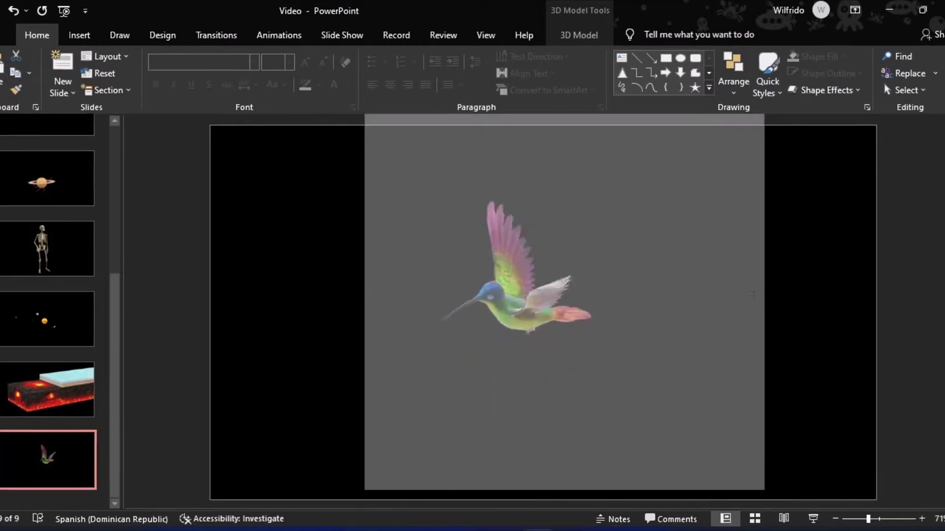
left_click_drag(364, 296, 272, 296)
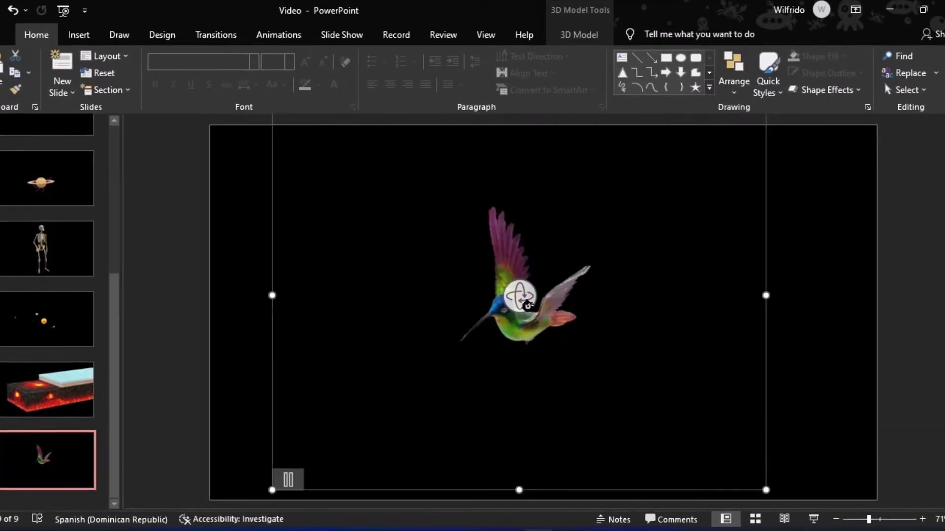
key("Escape")
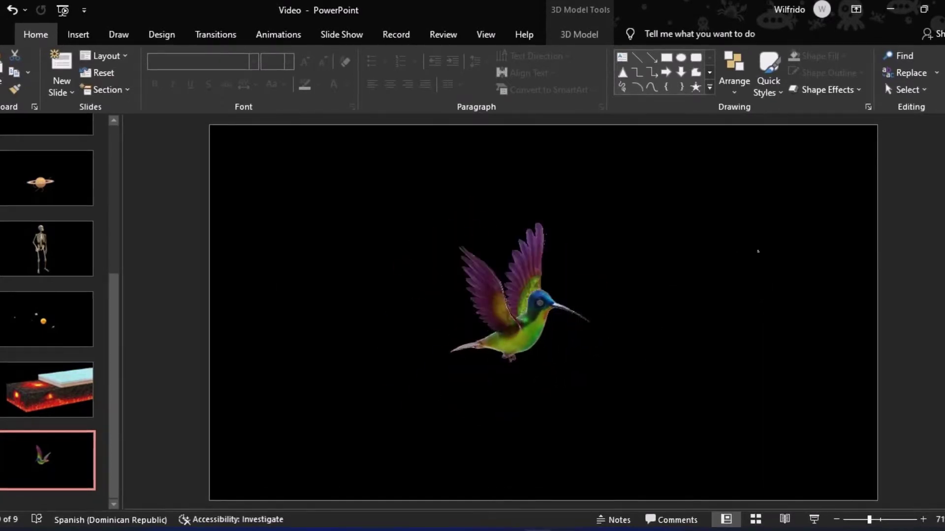
Step: Nudge the hummingbird slightly up and left, then go to the solar system slide 7
left_click(540, 369)
left_click_drag(540, 369, 529, 351)
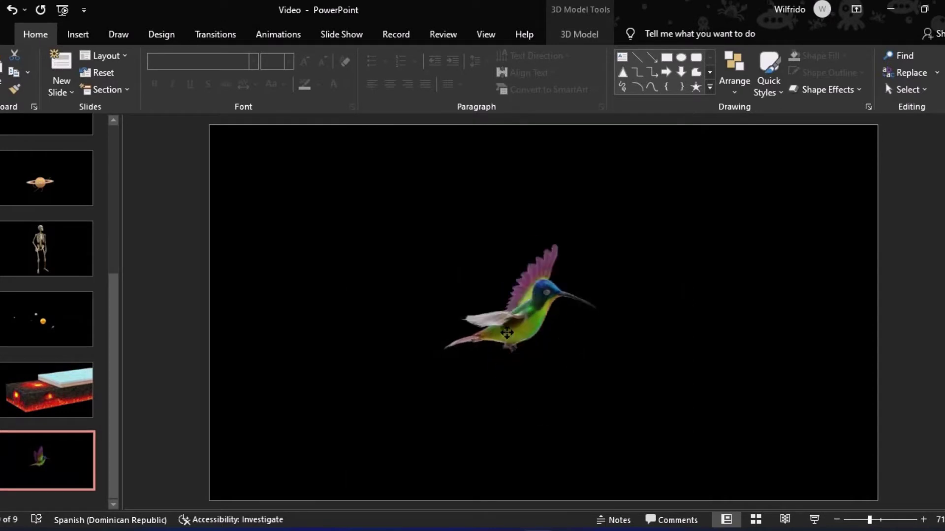
left_click(904, 274)
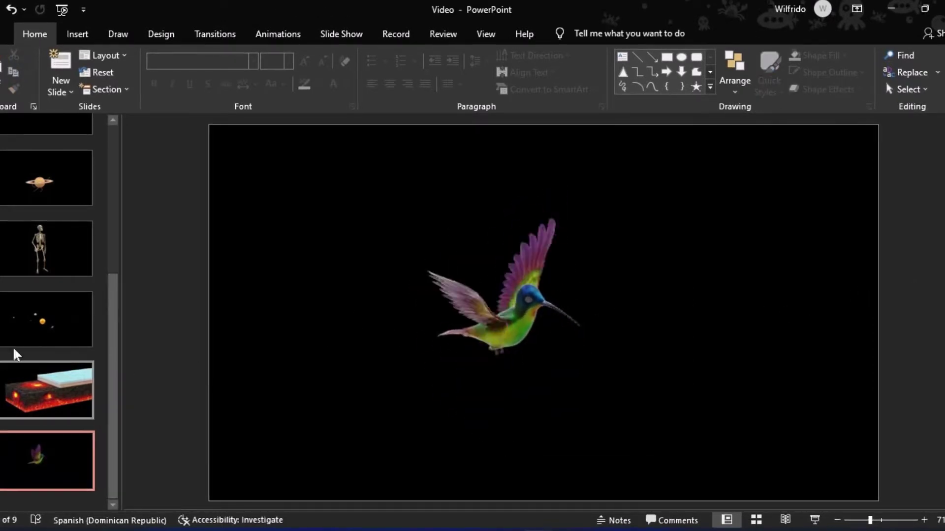
left_click(31, 322)
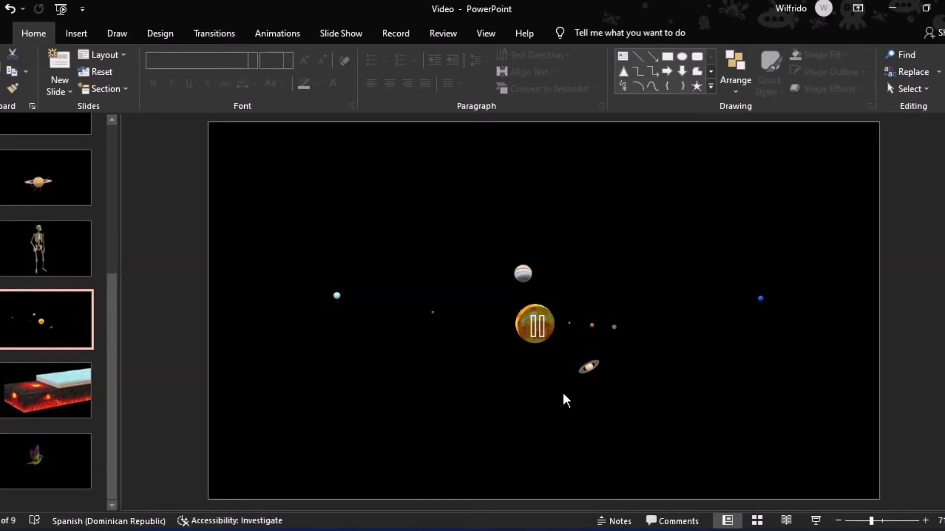
Step: Move up to the Saturn slide and rotate the model to a top-down view
key("Up")
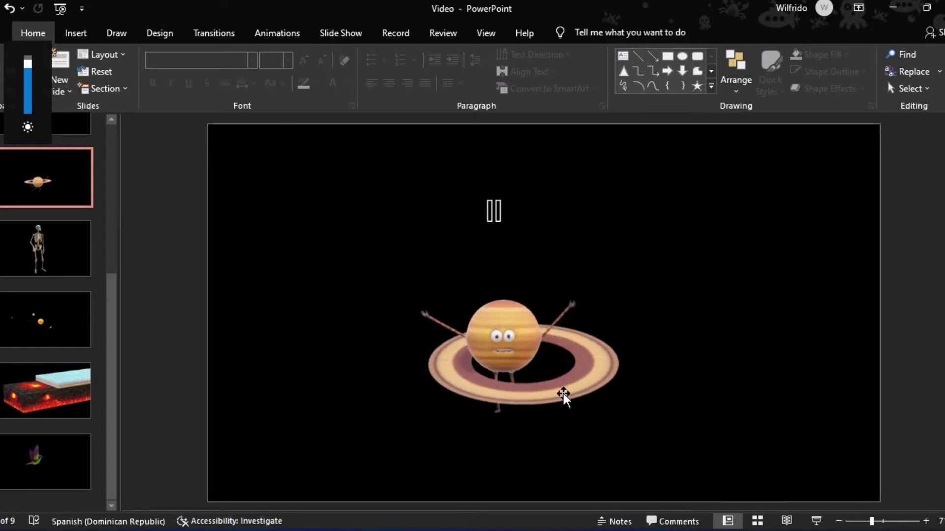
left_click_drag(563, 391, 526, 343)
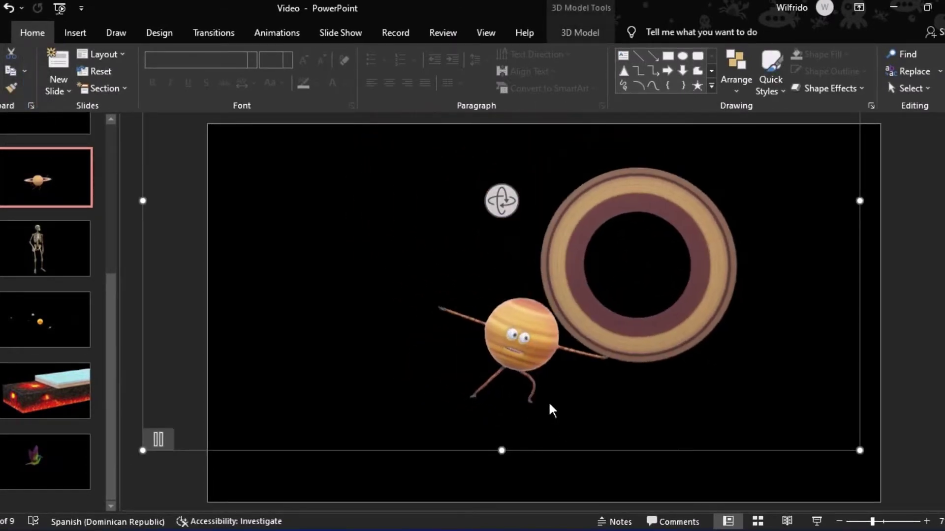
left_click(918, 360)
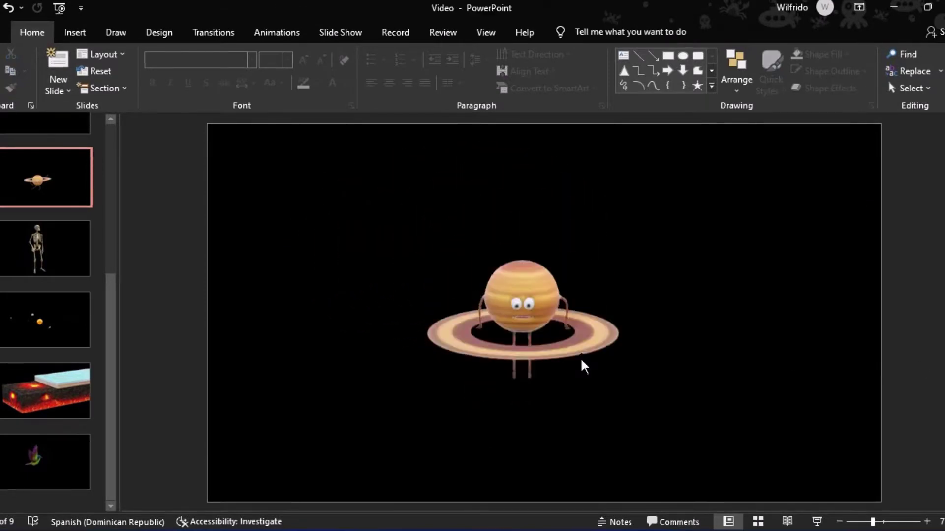
Step: Reshape the Saturn model's frame, turn its ring forward, then open the skeleton slide 6
left_click(520, 335)
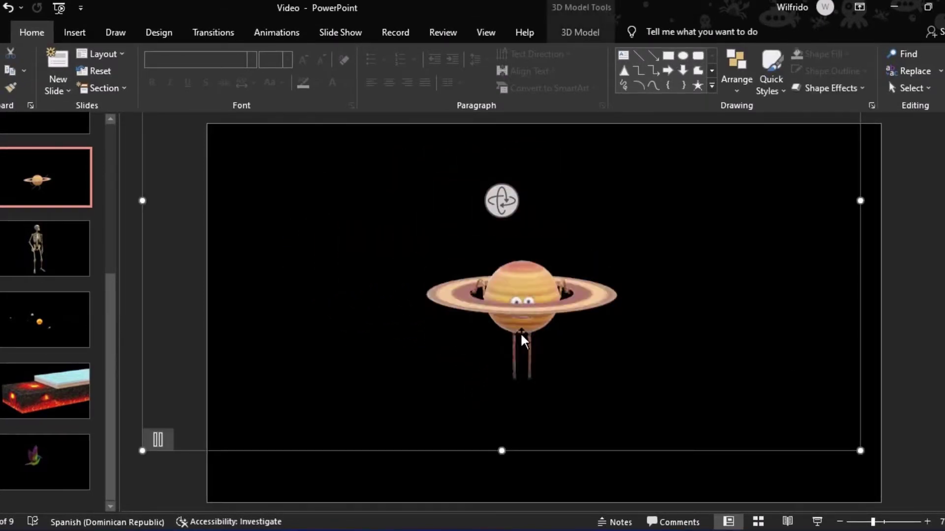
left_click_drag(502, 451, 497, 423)
left_click_drag(502, 363, 509, 307)
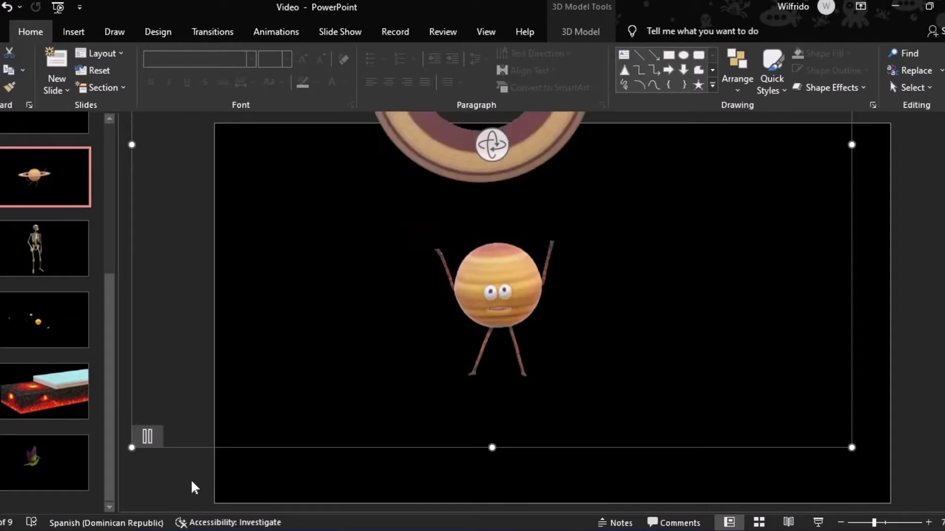
left_click(170, 479)
scroll(44, 394, "up", 1)
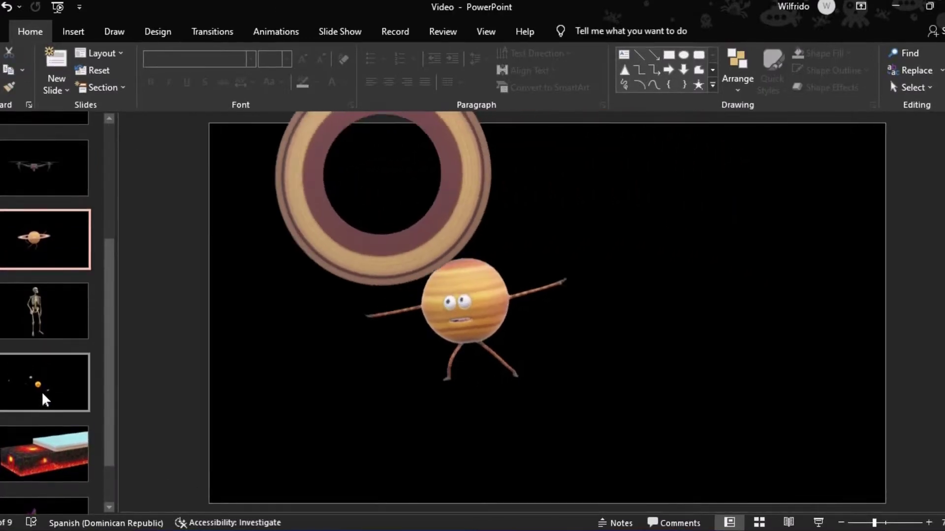
scroll(45, 374, "up", 1)
left_click(38, 362)
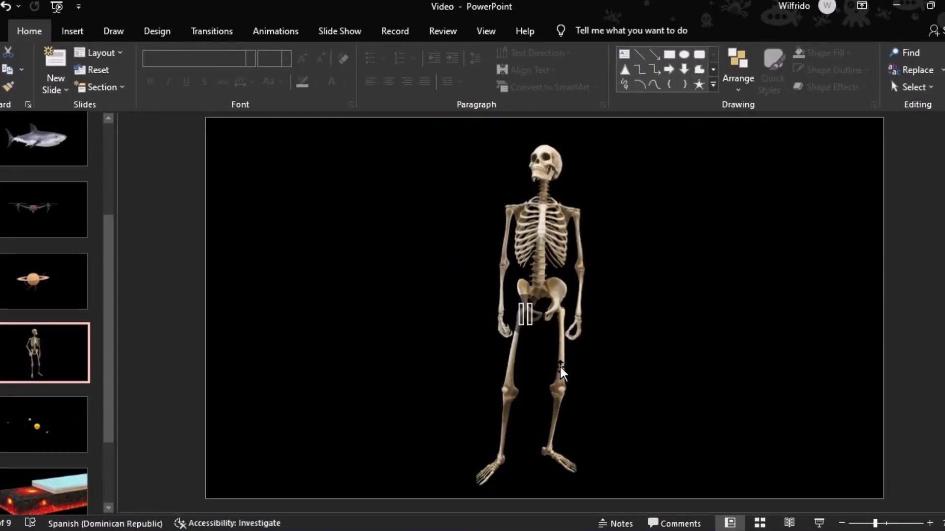
Step: Turn the skeleton model slightly to the right, then return to the Saturn slide 5
left_click(503, 394)
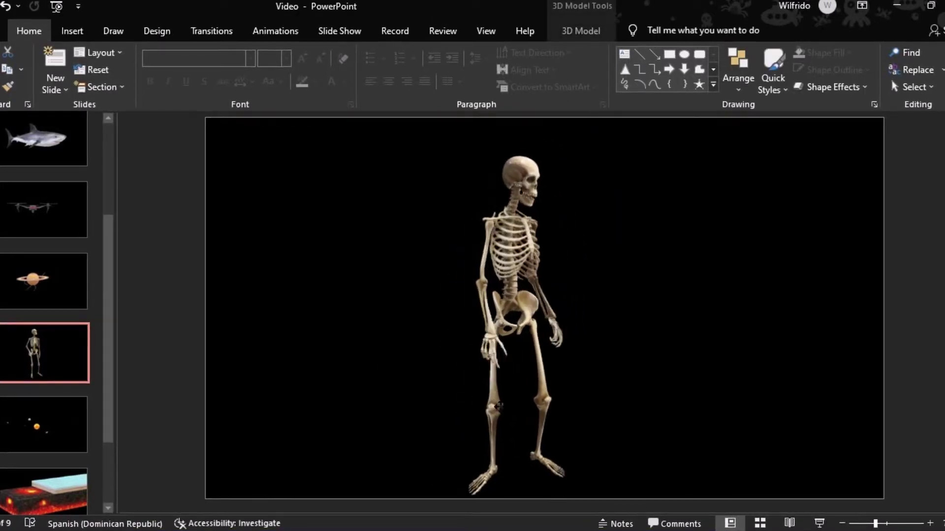
left_click(506, 399)
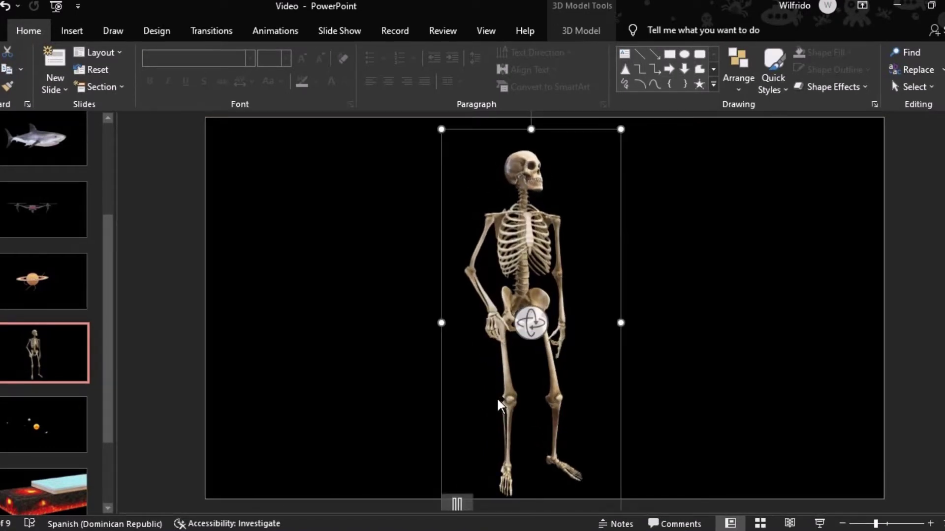
mouse_move(530, 323)
left_mouse_down()
mouse_move(469, 323)
mouse_move(315, 401)
left_mouse_up()
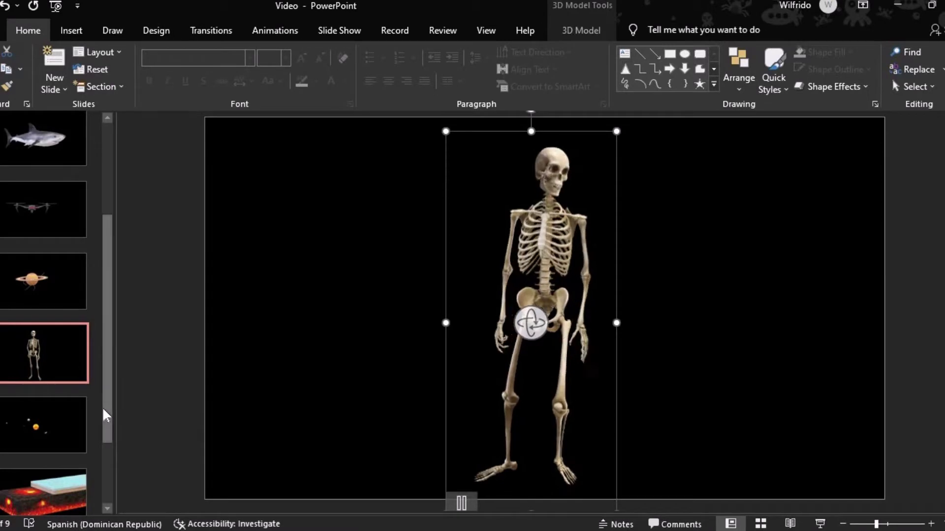
scroll(49, 317, "up", 1)
left_click(48, 315)
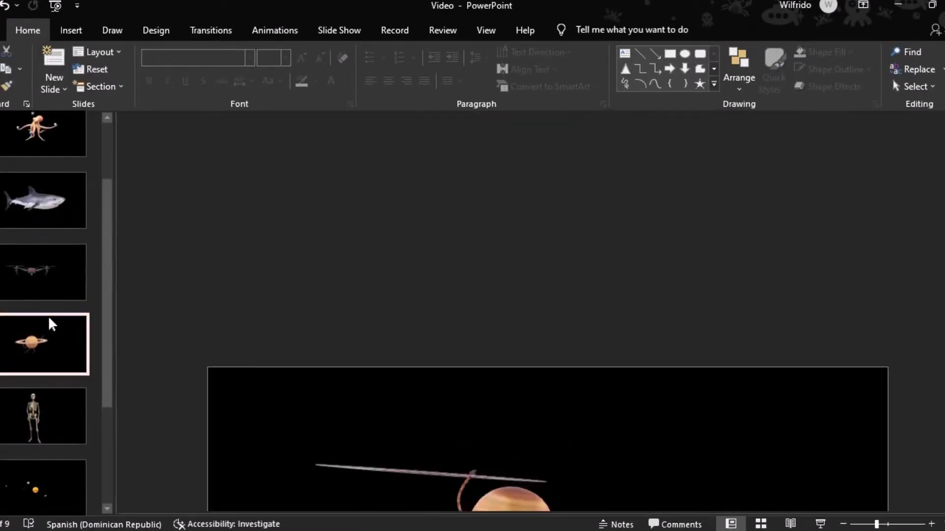
Step: On the drone slide, rotate the drone to face the viewer head-on
scroll(48, 314, "up", 2)
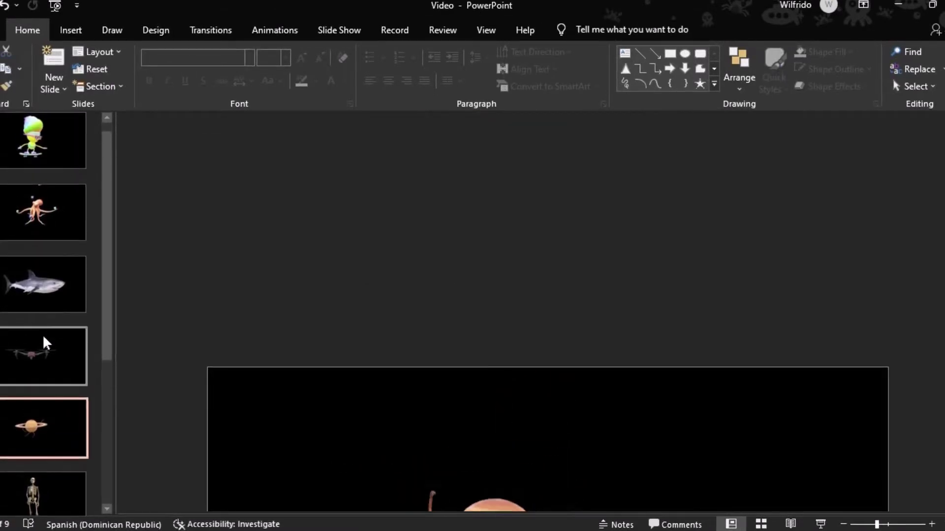
left_click(35, 350)
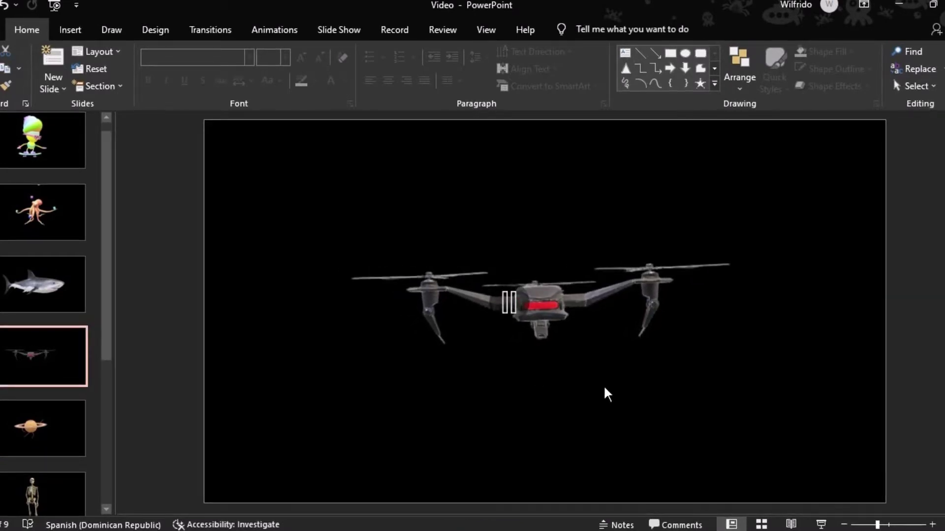
key("Up")
key("Up")
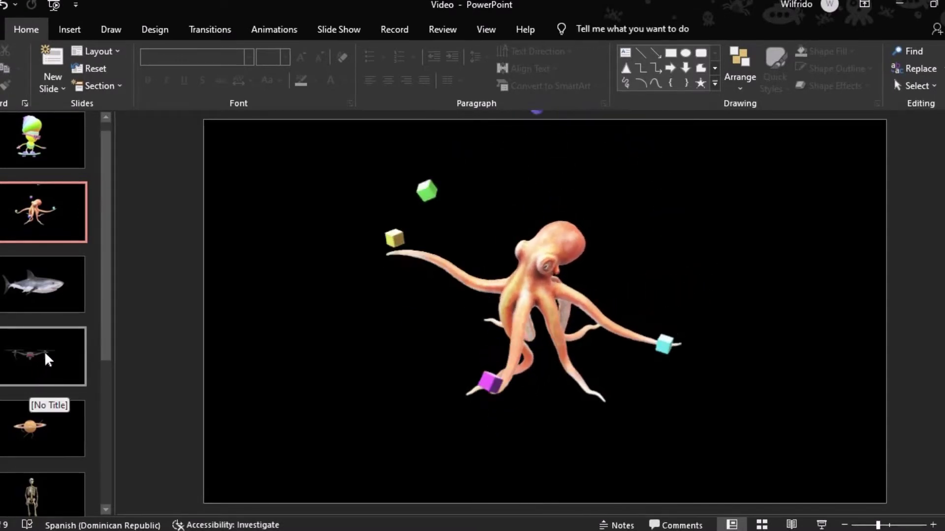
left_click(31, 346)
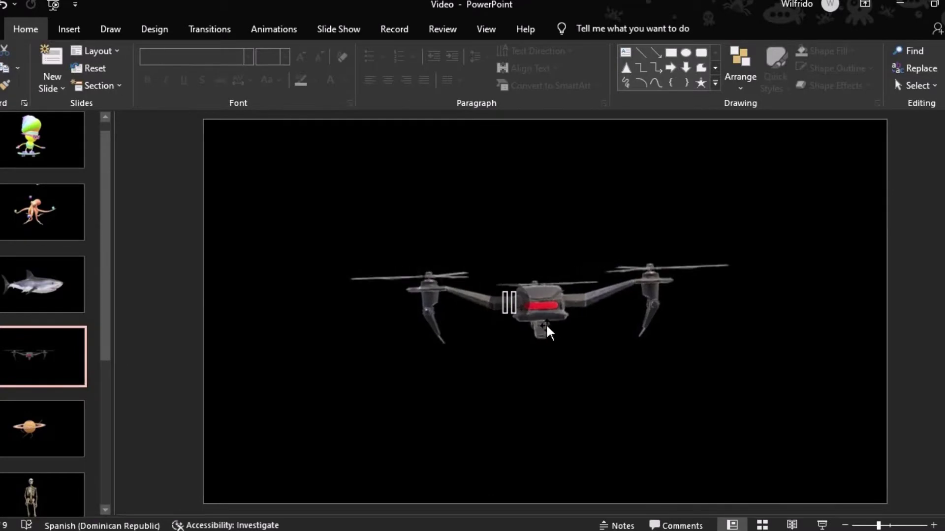
left_click(550, 329)
mouse_move(510, 311)
left_mouse_down()
mouse_move(498, 370)
mouse_move(541, 376)
left_mouse_up()
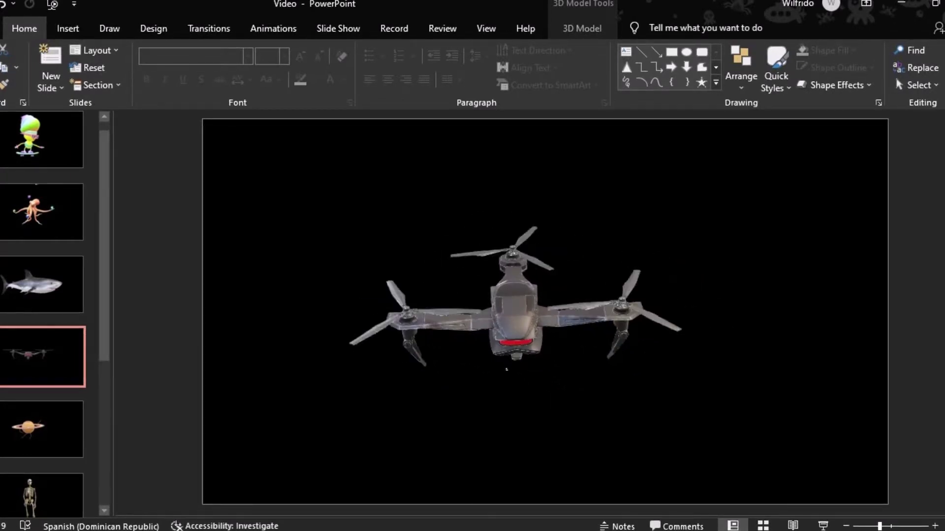
left_click_drag(541, 377, 167, 346)
Step: Scroll through the slide thumbnails and open the shark slide 3
scroll(54, 195, "up", 1)
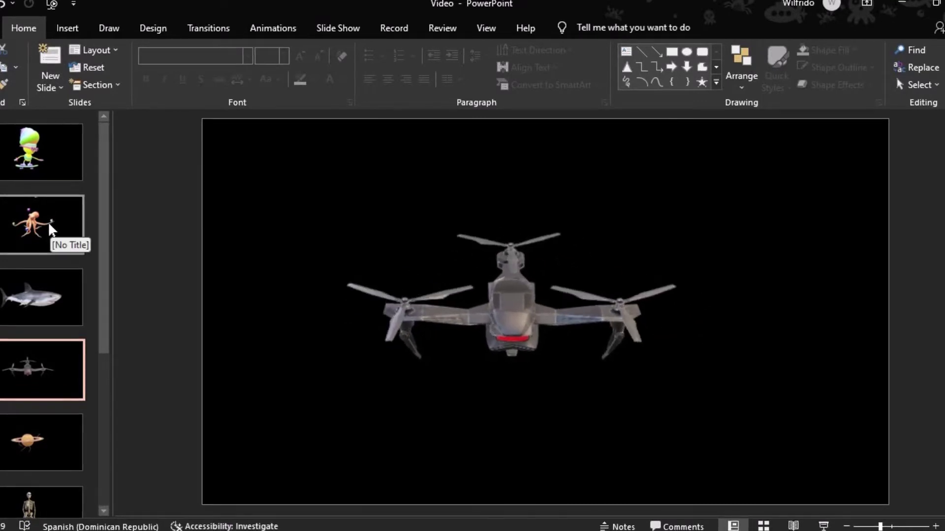
scroll(62, 290, "down", 2)
scroll(61, 293, "down", 2)
scroll(62, 298, "down", 2)
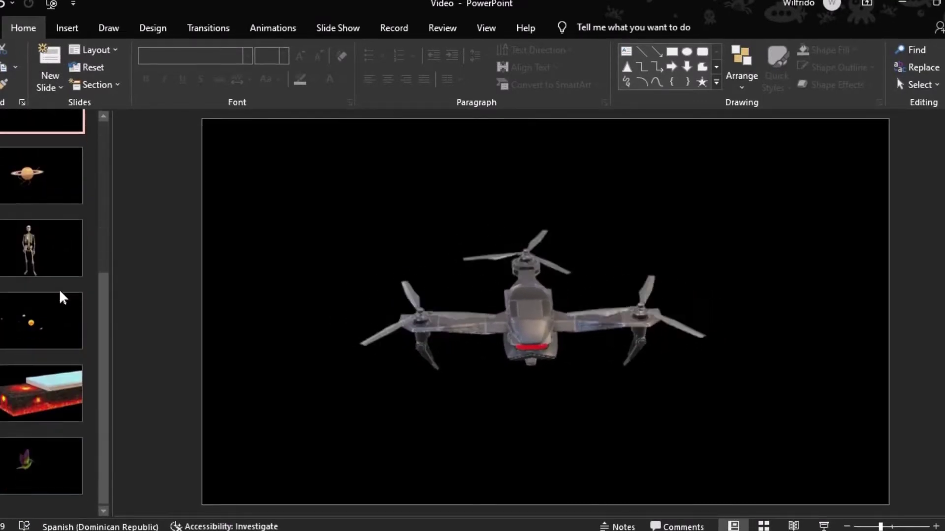
scroll(62, 298, "up", 1)
scroll(64, 296, "up", 2)
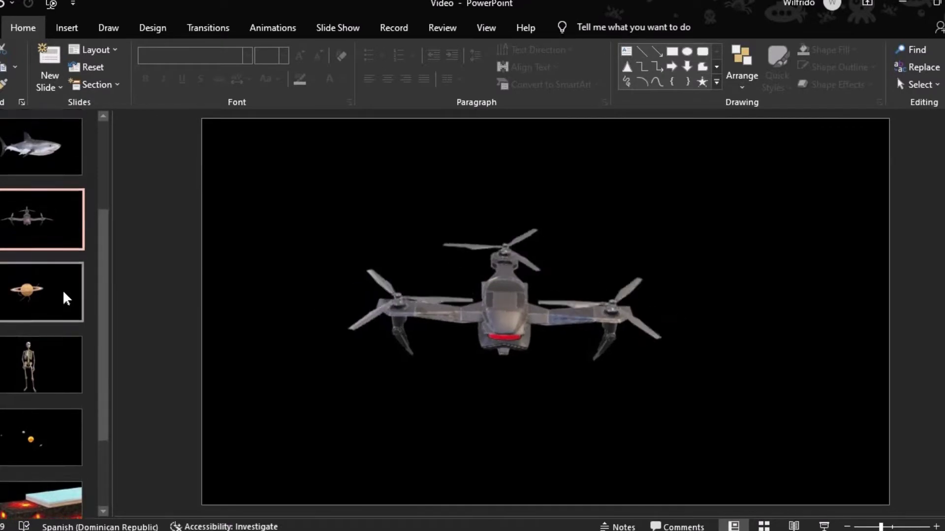
scroll(65, 296, "up", 2)
scroll(69, 295, "up", 1)
scroll(71, 293, "up", 1)
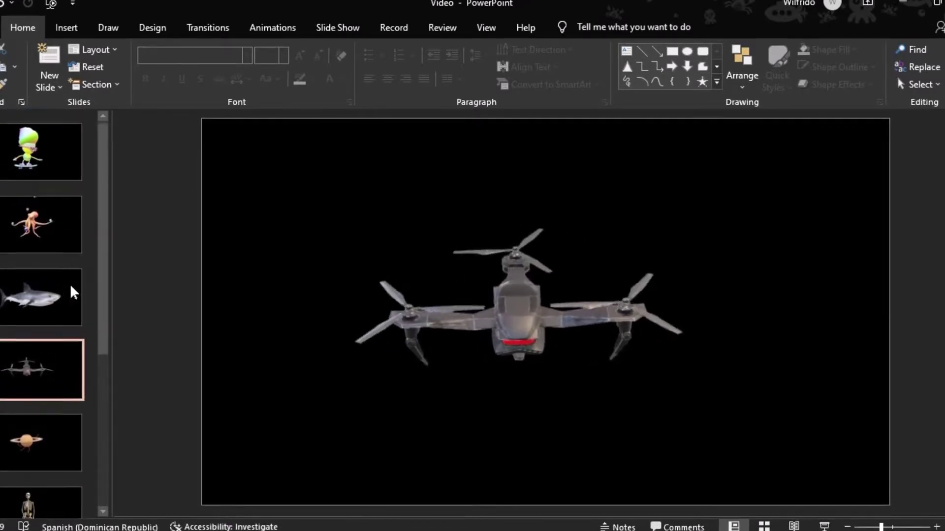
left_click(20, 289)
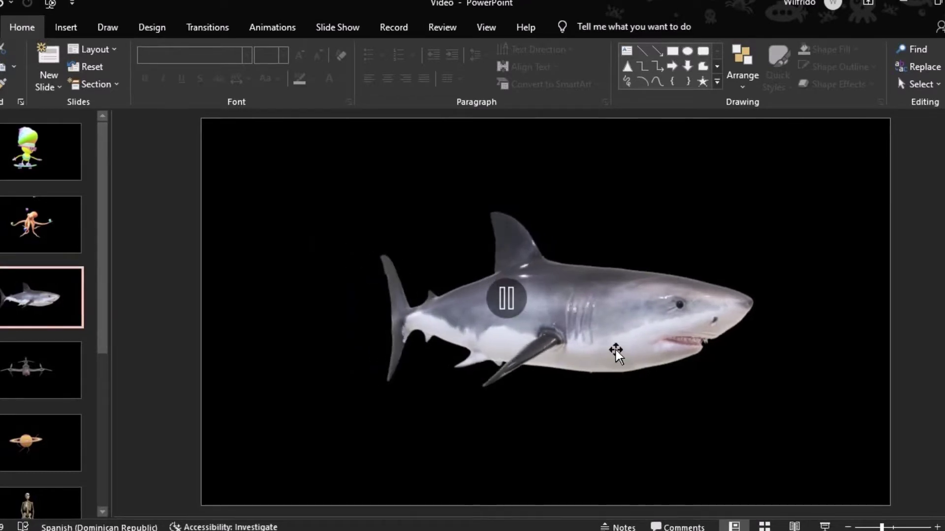
Step: Rotate the shark model toward a side profile and enlarge its frame
left_click(607, 338)
left_click_drag(507, 304, 412, 309)
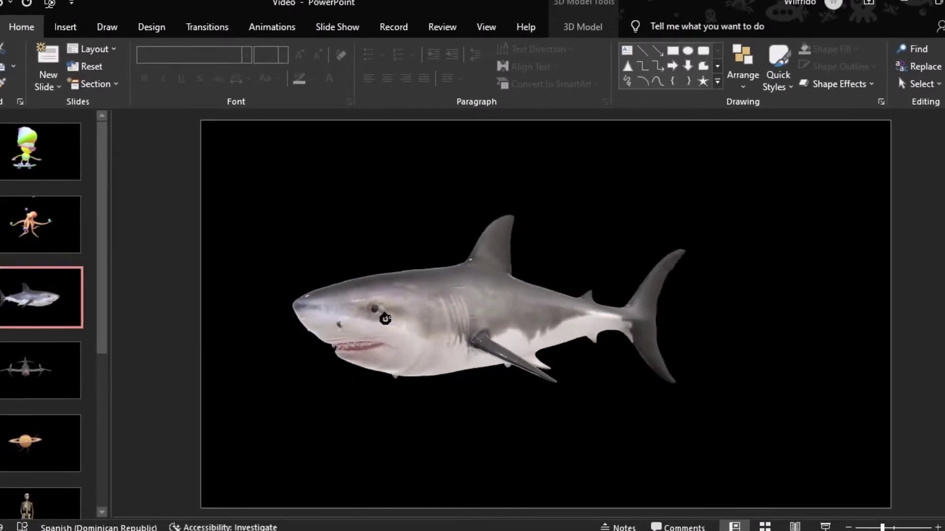
left_click_drag(482, 333, 527, 323)
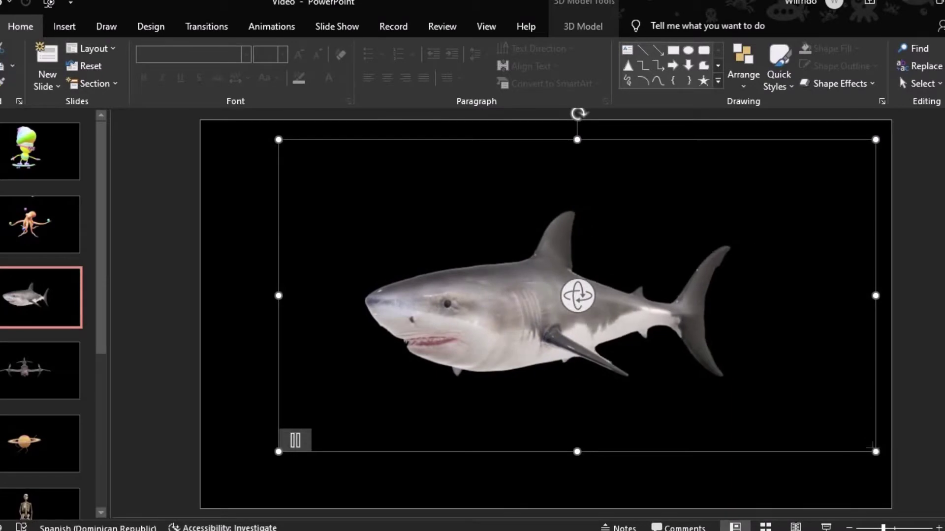
left_click_drag(870, 448, 207, 110)
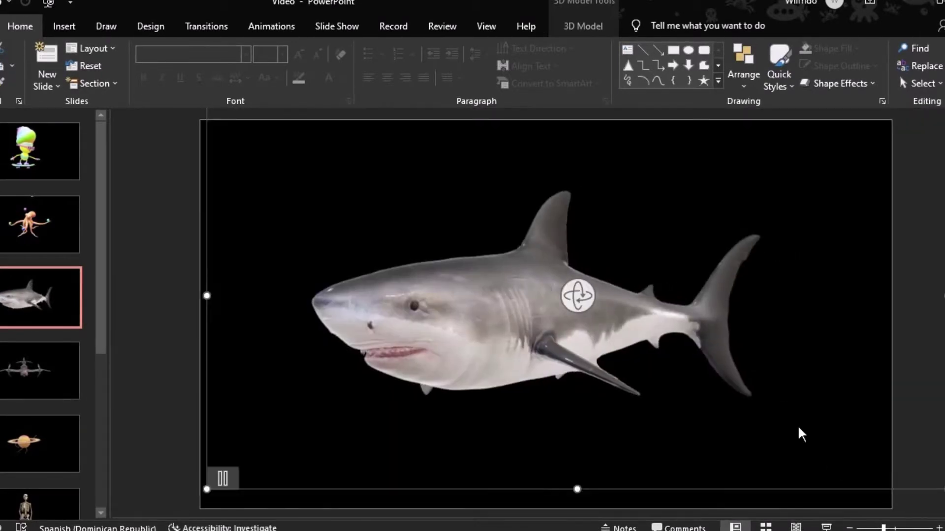
Step: Turn the shark until it faces right, then go to slide 1 with the skater
left_click(509, 329)
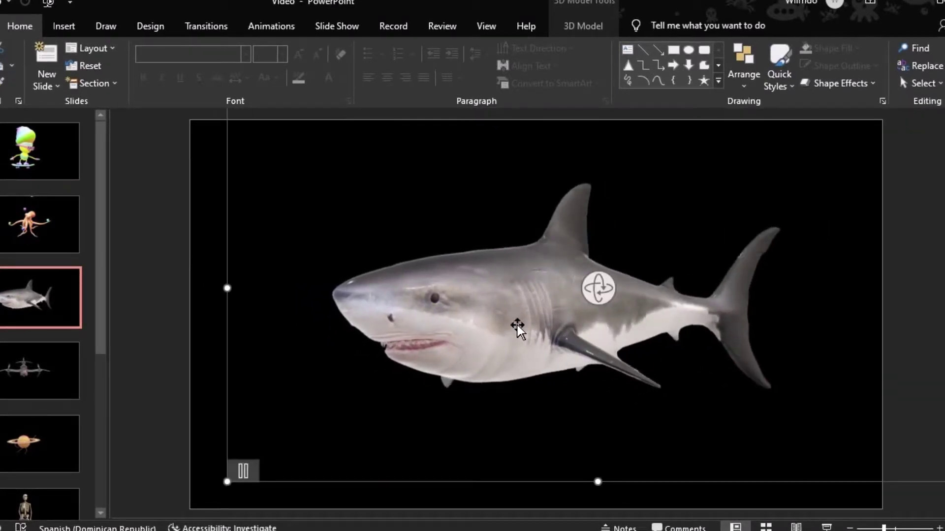
left_click_drag(597, 285, 627, 296)
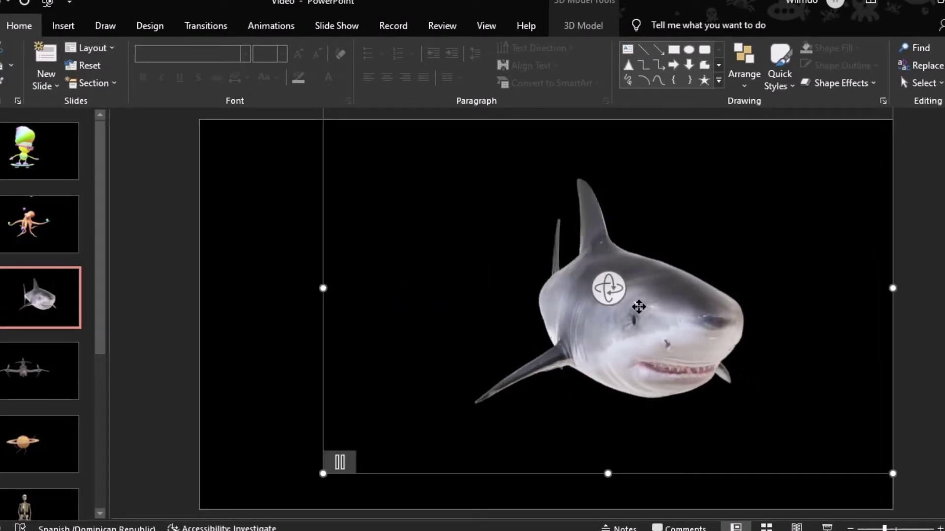
left_click(583, 302)
mouse_move(519, 285)
left_mouse_down()
mouse_move(578, 294)
mouse_move(537, 312)
left_mouse_up()
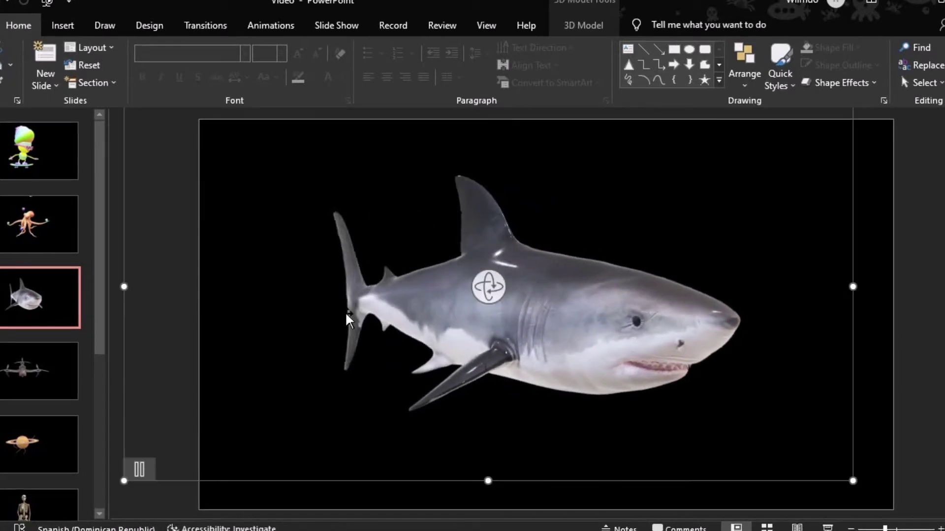
left_click(66, 268)
left_click(31, 162)
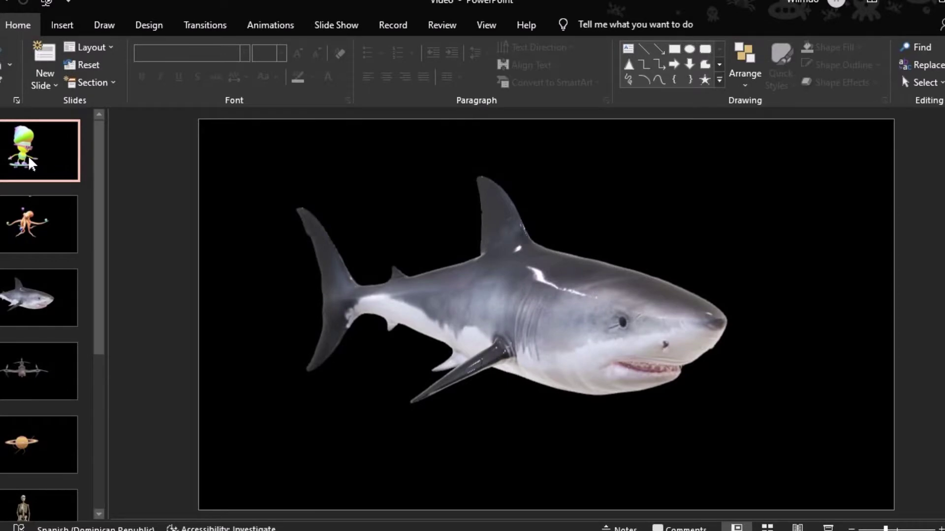
Step: Widen the skater model on slide 1 and rotate it to an angled three-quarter view
left_click(512, 372)
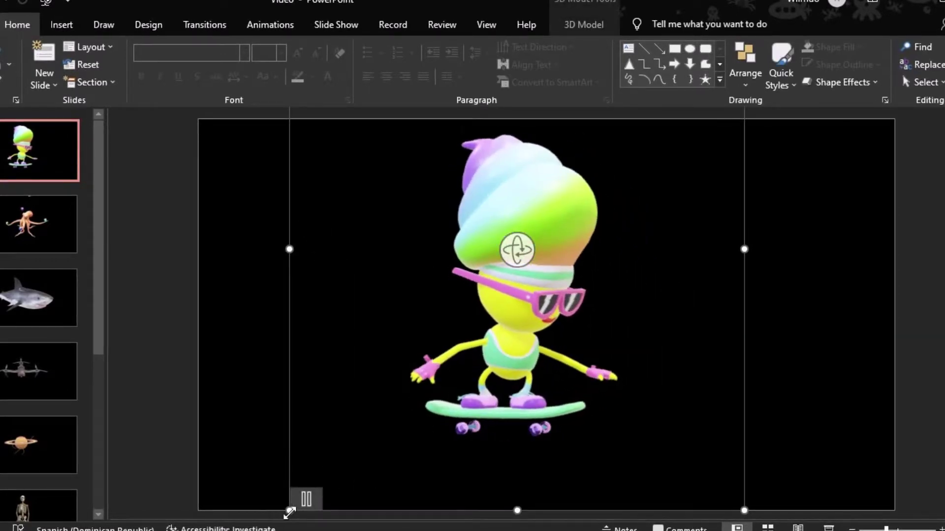
left_click_drag(289, 512, 233, 529)
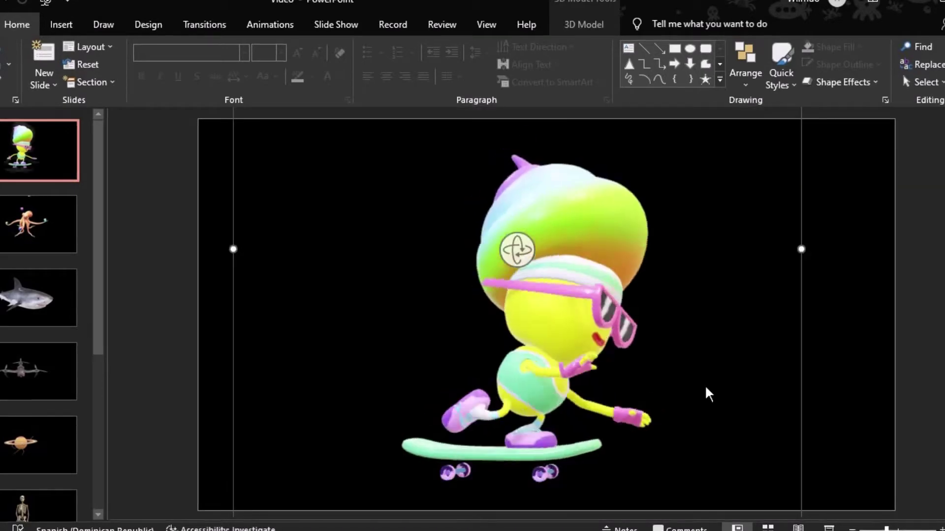
mouse_move(511, 256)
left_mouse_down()
mouse_move(485, 363)
mouse_move(491, 375)
left_mouse_up()
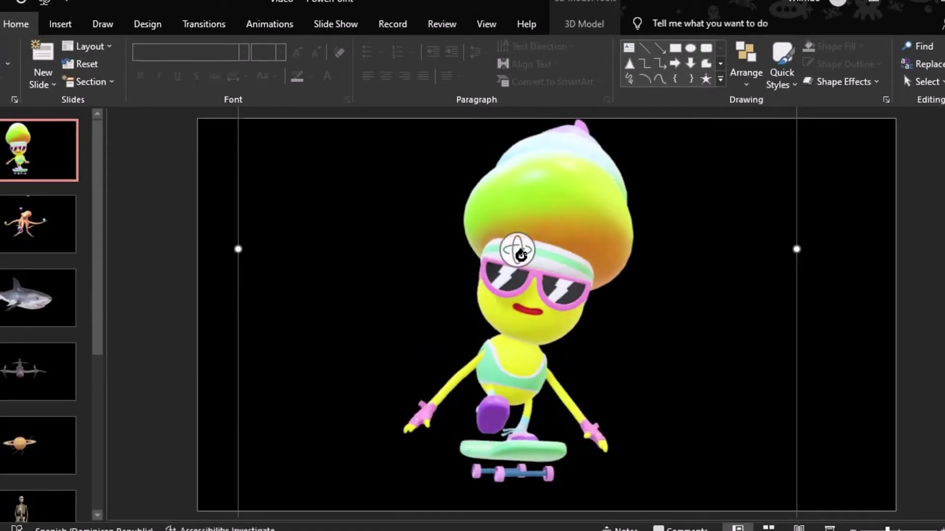
left_click_drag(521, 254, 416, 230)
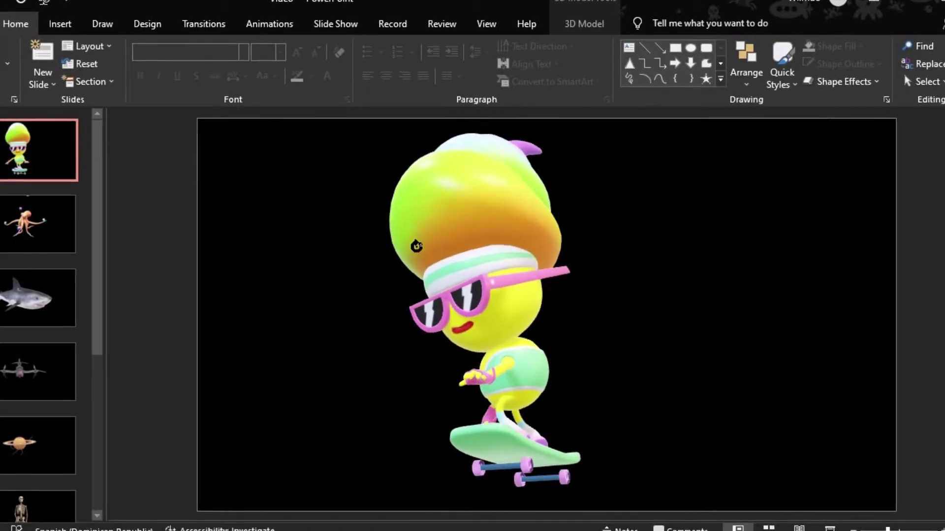
left_click(923, 313)
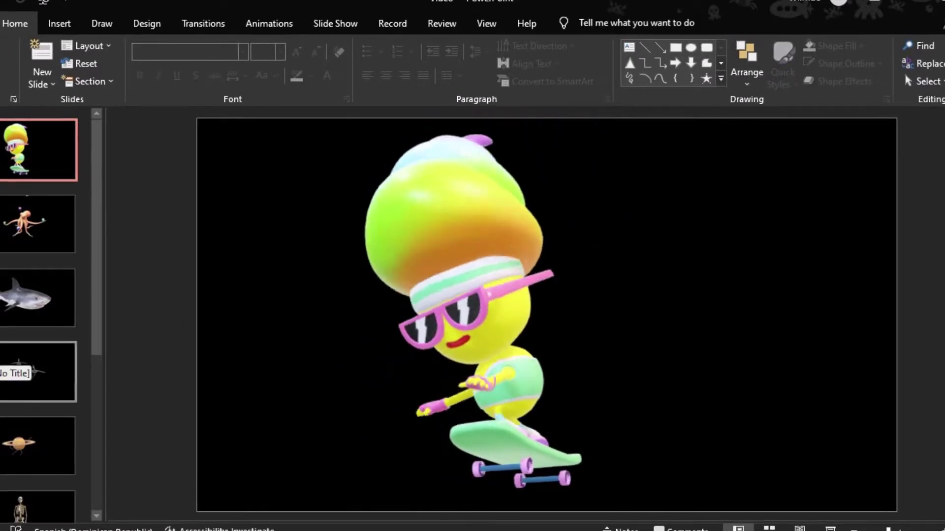
left_click(13, 231)
Step: Widen the octopus model's frame by dragging its left side handle outward
left_click(547, 362)
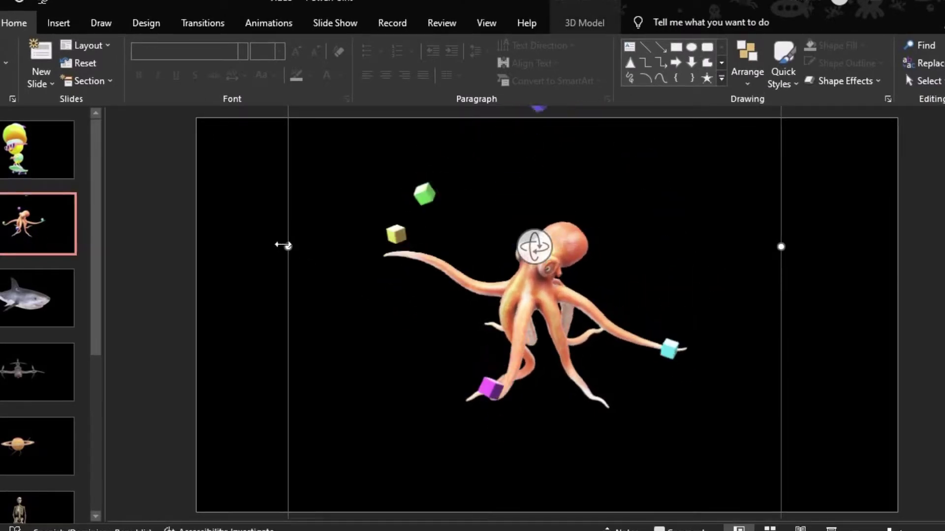
left_click_drag(283, 245, 207, 246)
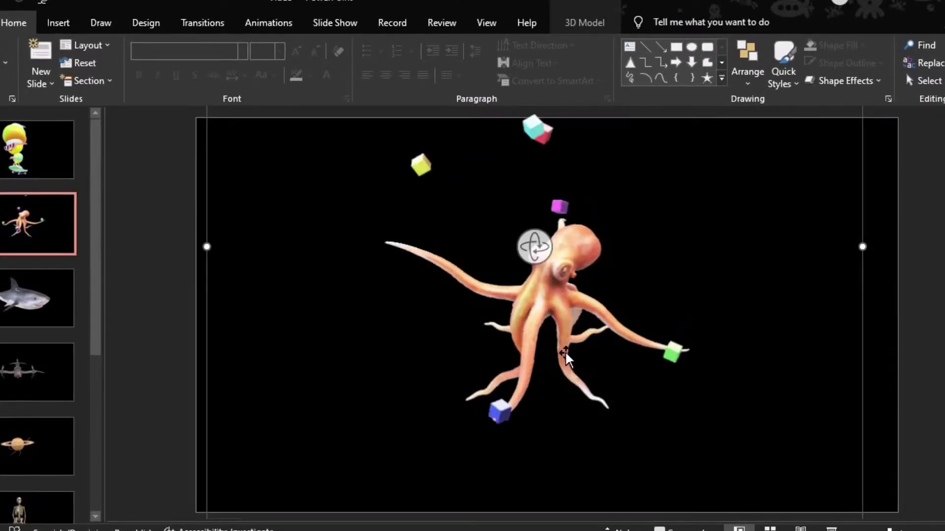
left_click(30, 391)
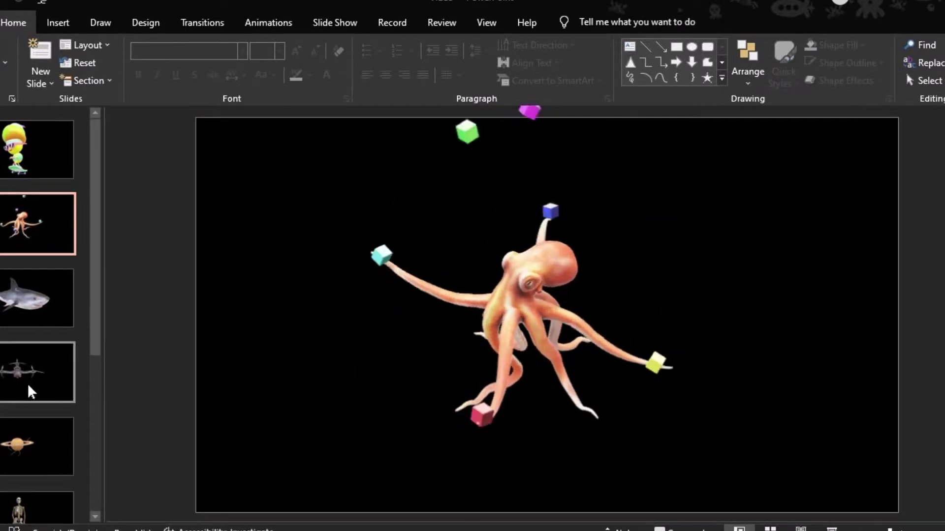
Step: Scroll the slide thumbnails and bring up the New Slide layout gallery
scroll(22, 409, "down", 2)
scroll(17, 412, "down", 2)
scroll(17, 413, "down", 1)
scroll(17, 423, "down", 1)
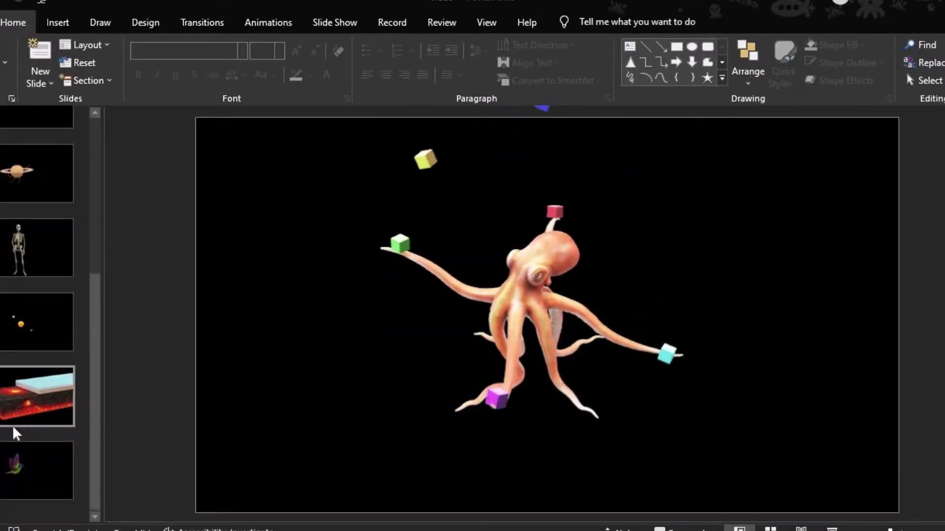
left_click(38, 81)
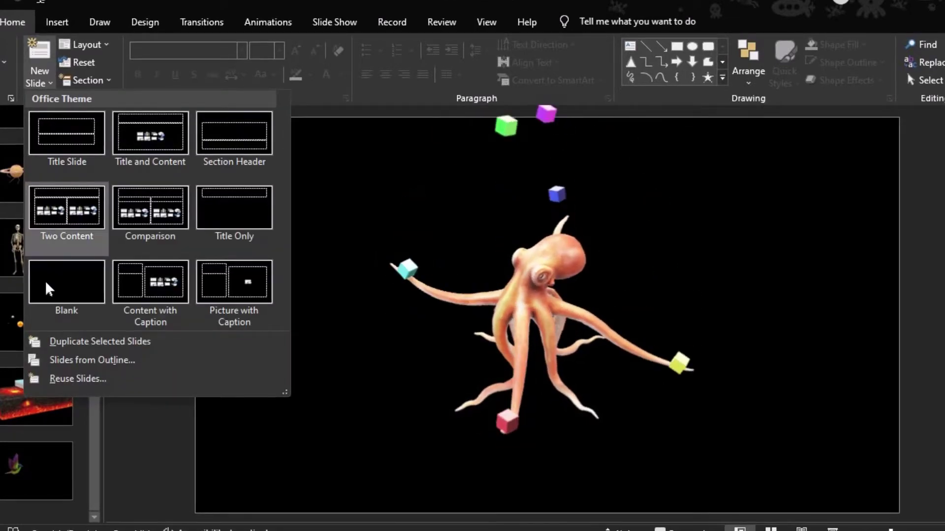
Step: Add a Blank-layout slide third in the deck, after the octopus slide
left_click(49, 289)
scroll(19, 335, "down", 2)
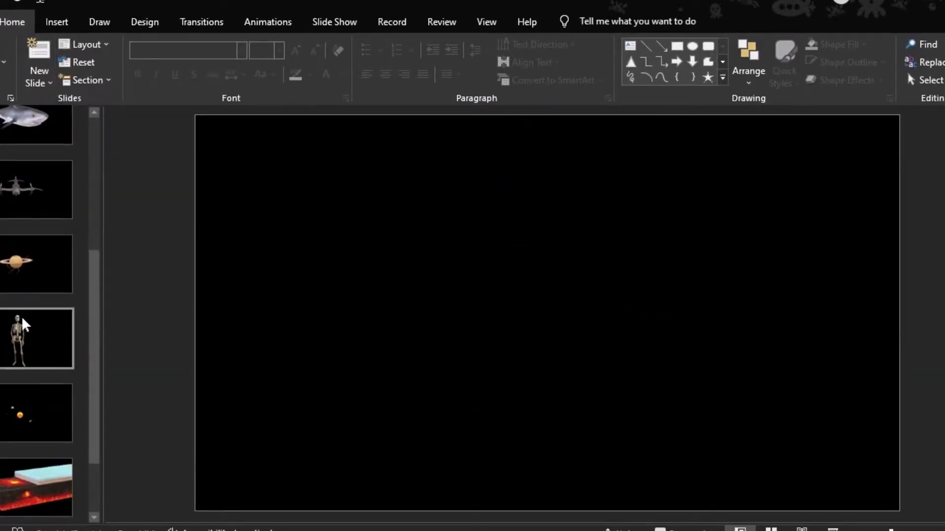
scroll(22, 325, "up", 3)
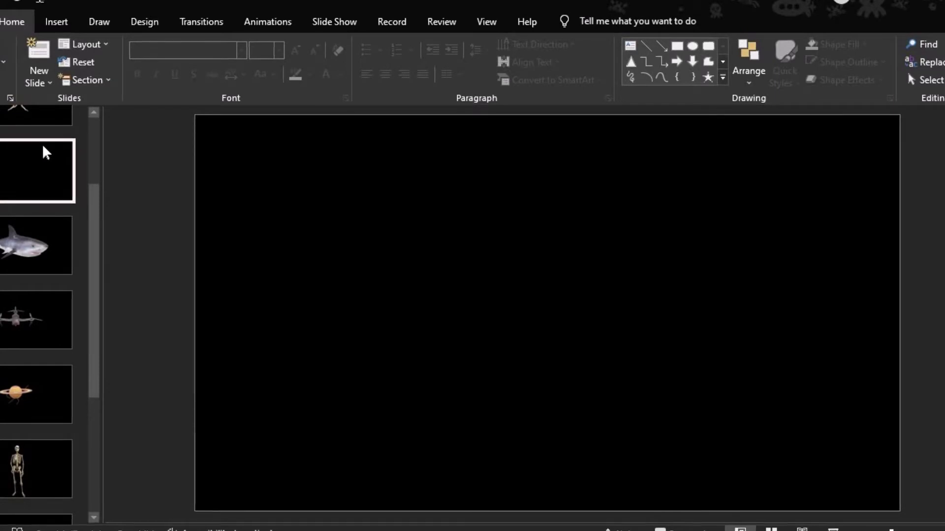
scroll(46, 153, "up", 2)
scroll(43, 221, "up", 1)
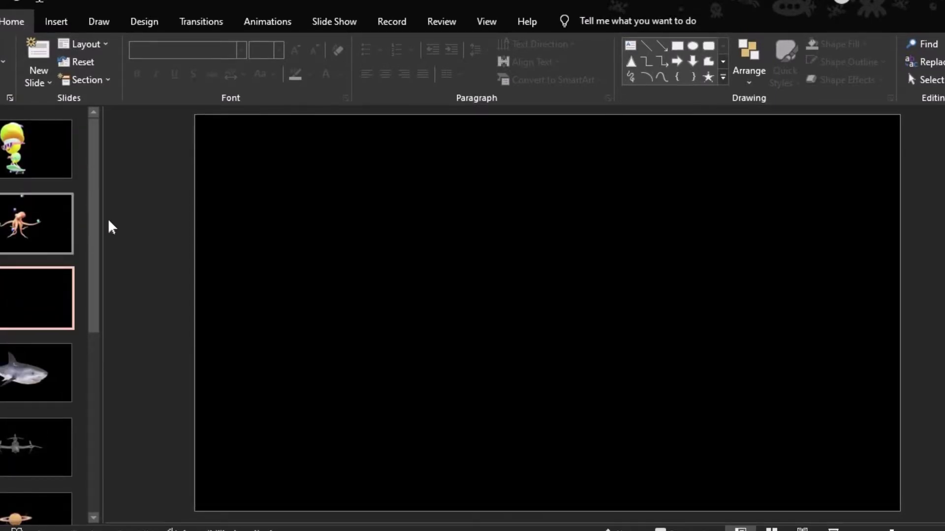
left_click(56, 21)
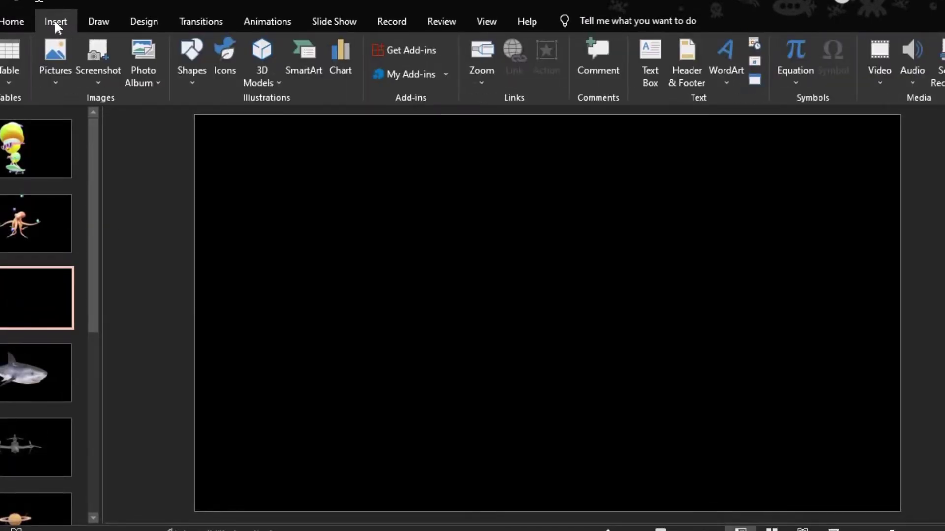
Step: Browse from This Device to the RECURSOS 3D folder on the Desktop
left_click(56, 83)
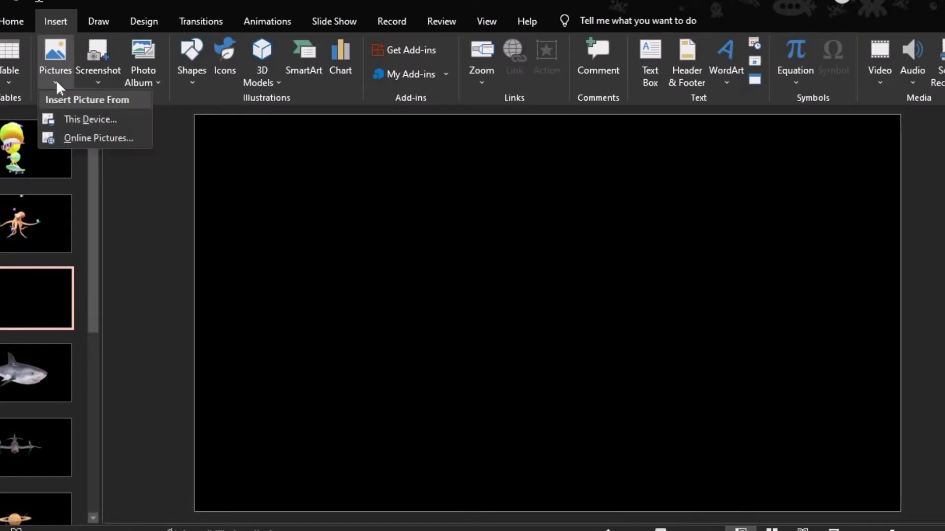
left_click(88, 121)
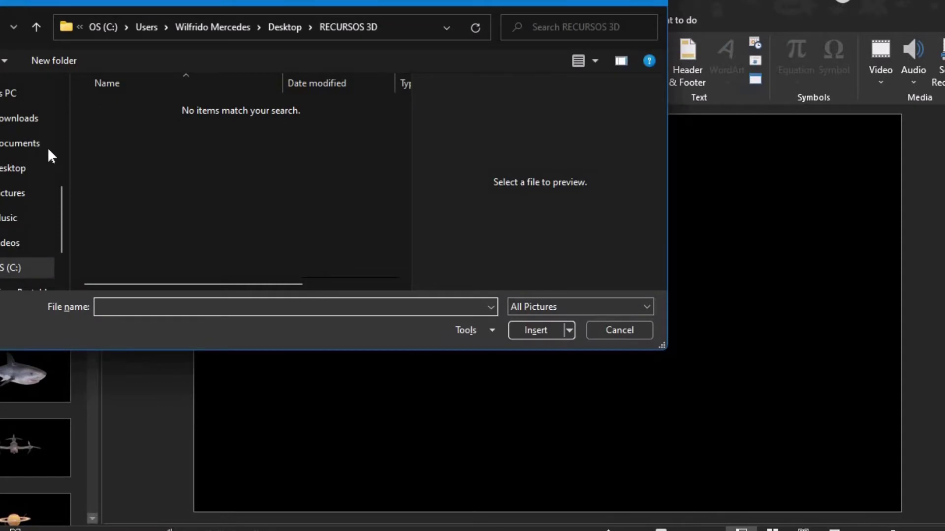
left_click(7, 172)
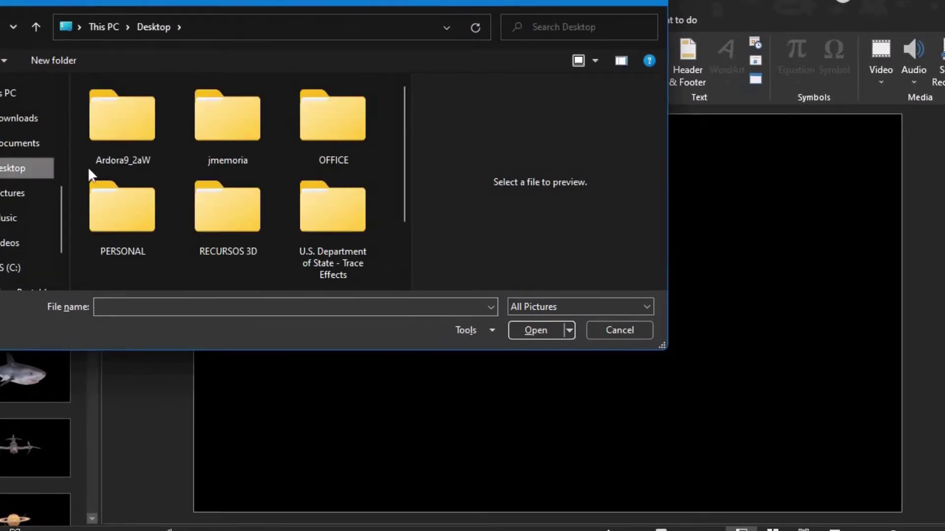
scroll(205, 181, "down", 2)
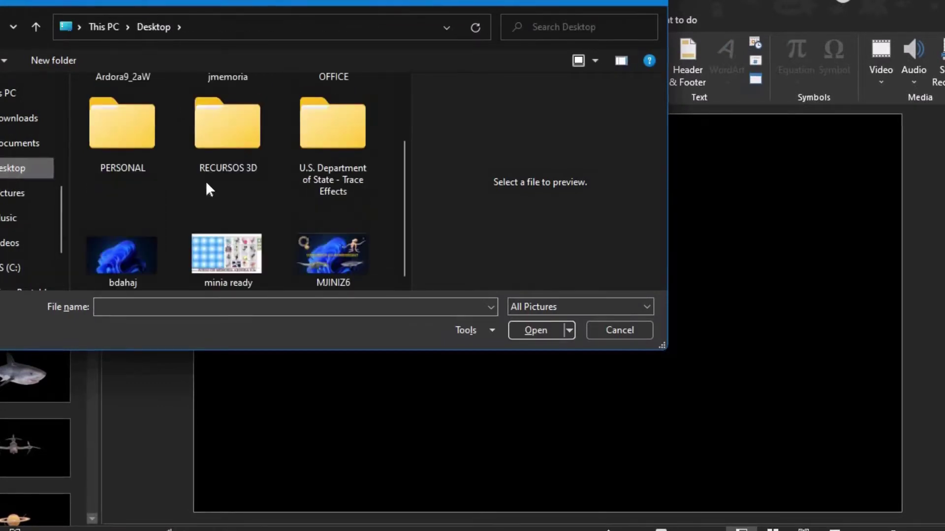
double_click(223, 159)
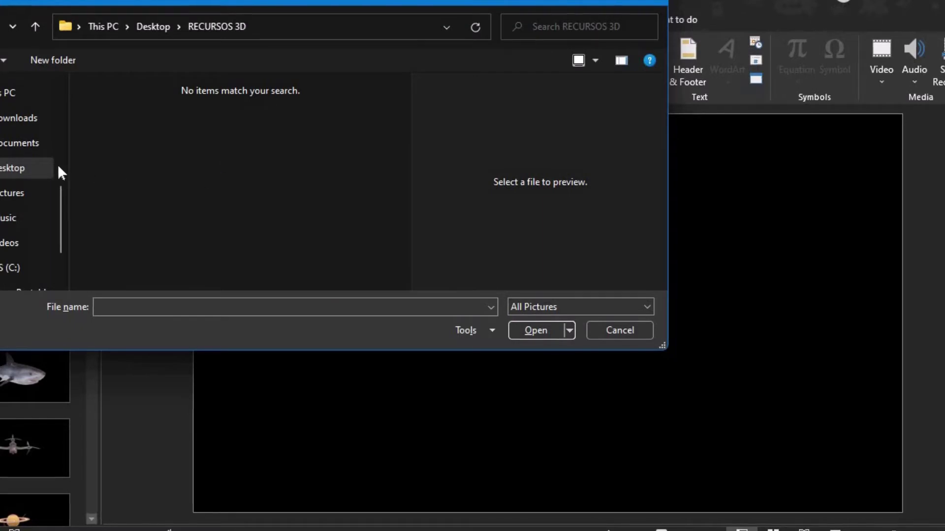
left_click(6, 172)
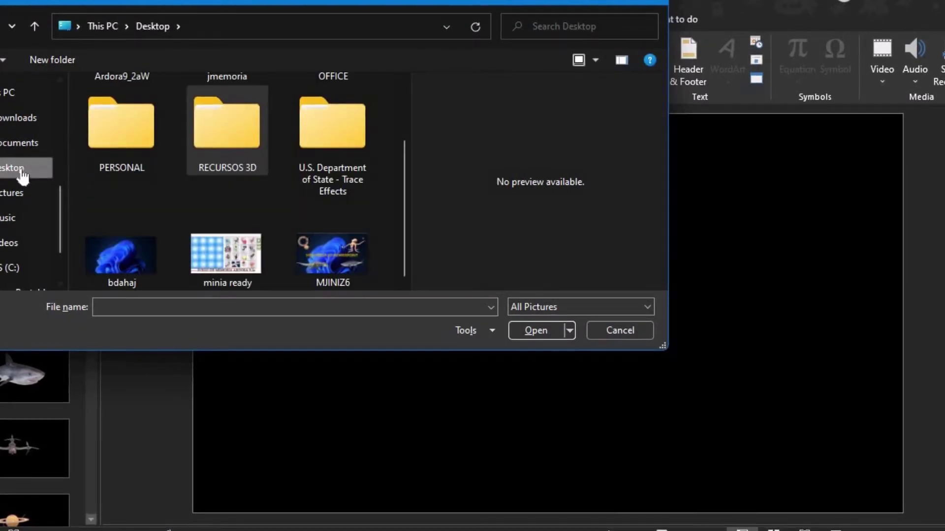
left_click(13, 170)
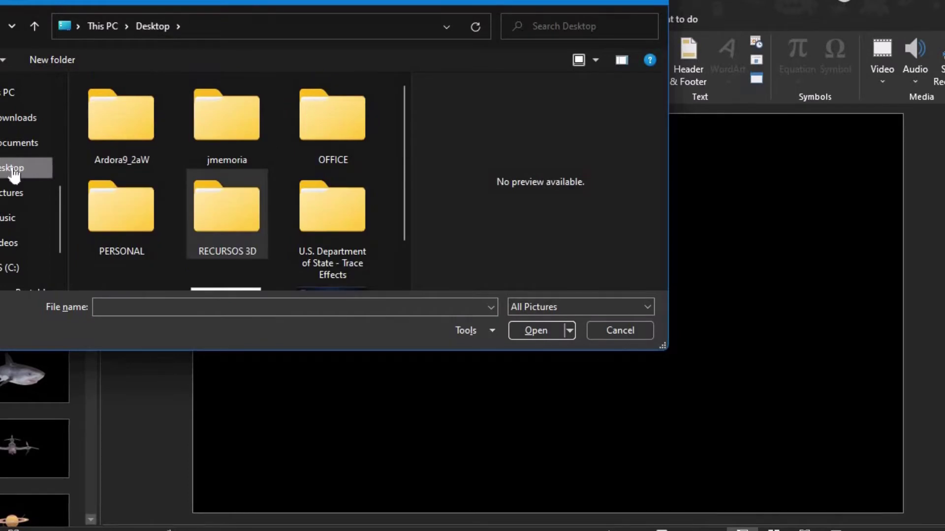
double_click(235, 229)
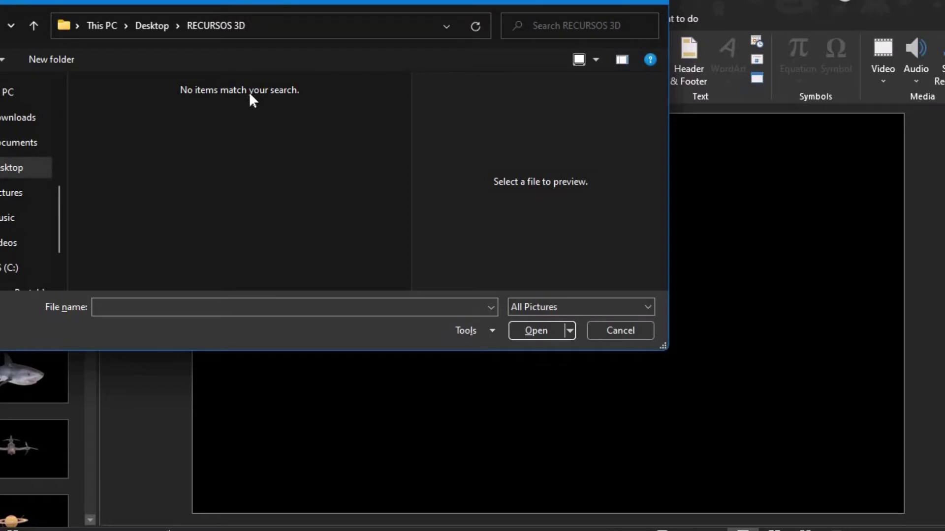
Step: Show All Files and insert the 'Banco de peces' fish-school 3D model
left_click(646, 309)
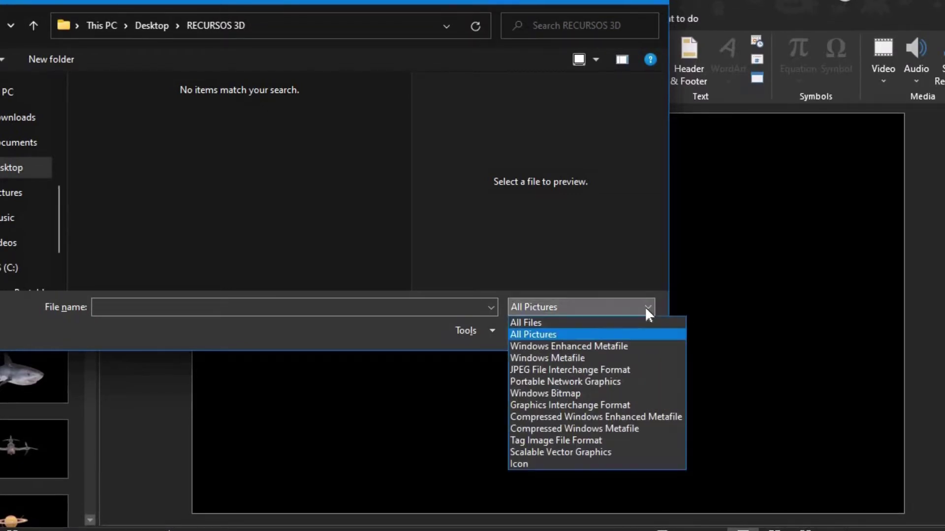
left_click(527, 320)
scroll(258, 196, "down", 1)
scroll(258, 196, "down", 1)
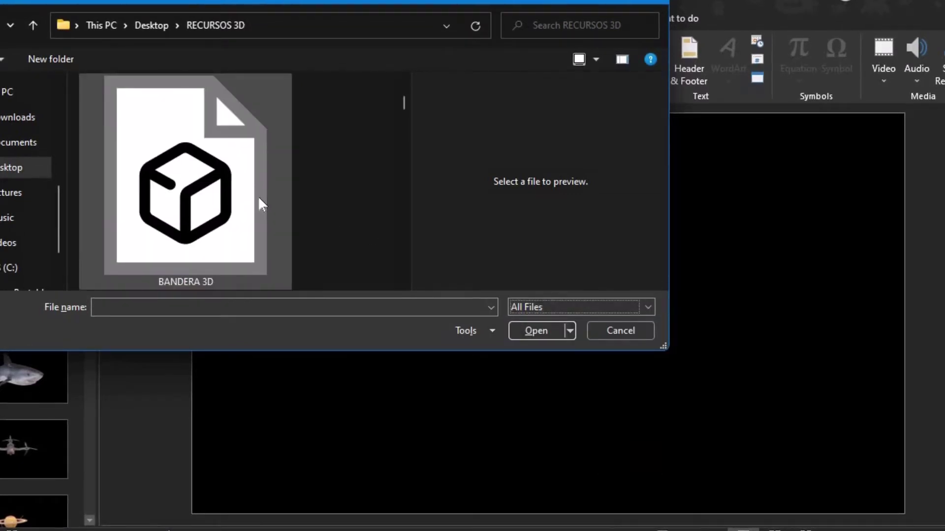
scroll(259, 198, "up", 2)
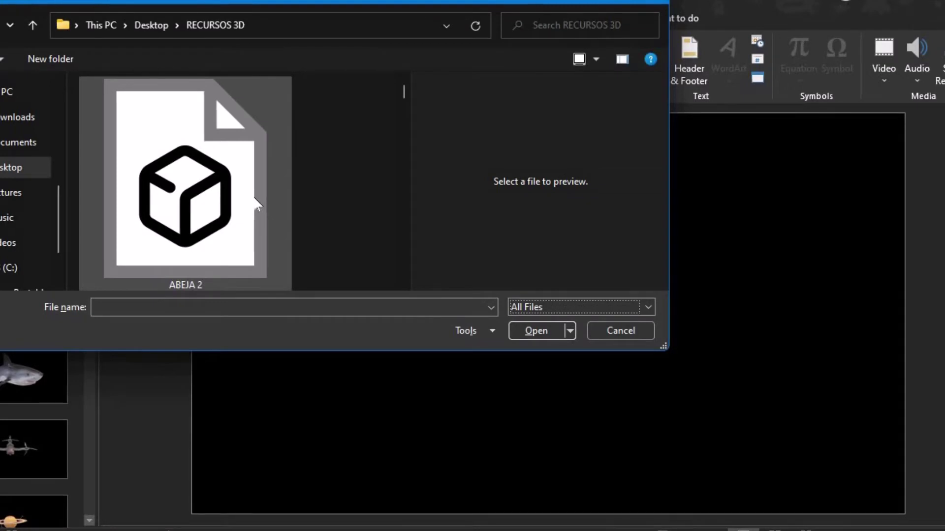
scroll(251, 202, "down", 1)
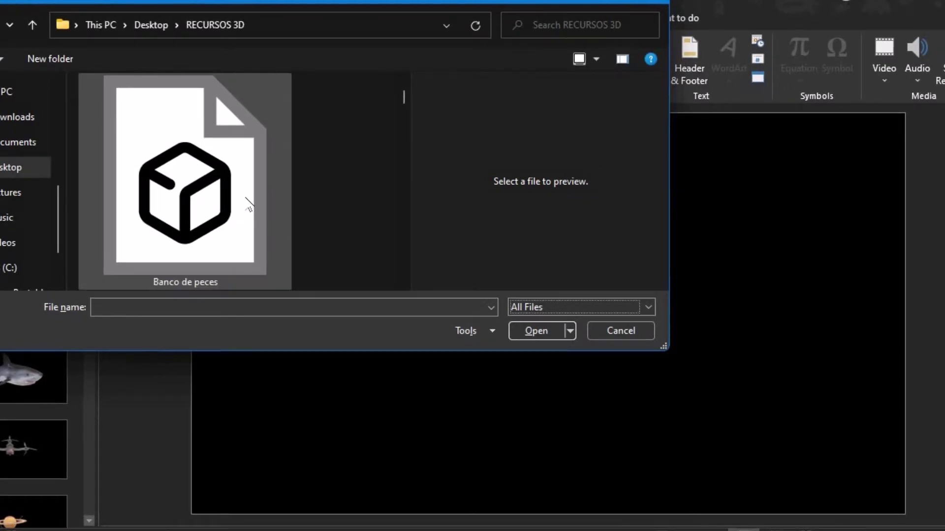
double_click(178, 197)
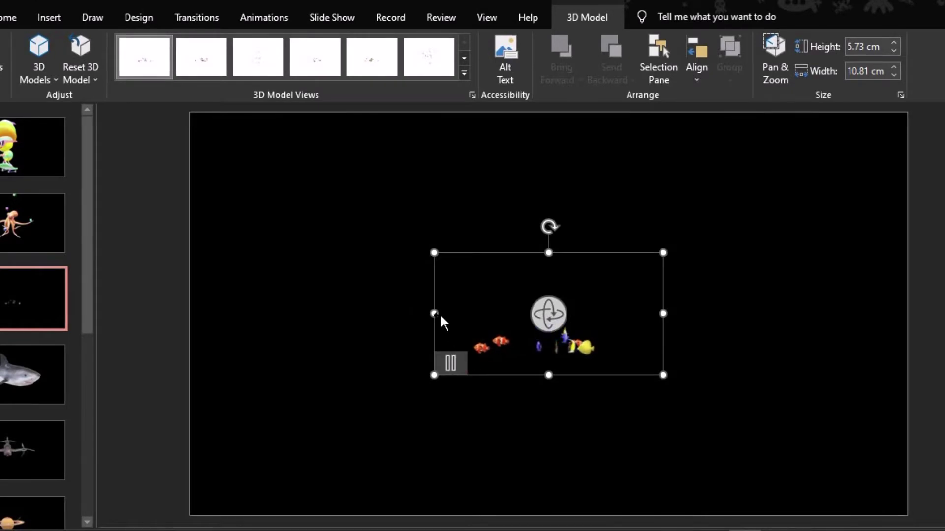
Step: Stretch the fish-school model past the slide edges to about 18.72 × 44.01 cm
left_click_drag(434, 313, 300, 313)
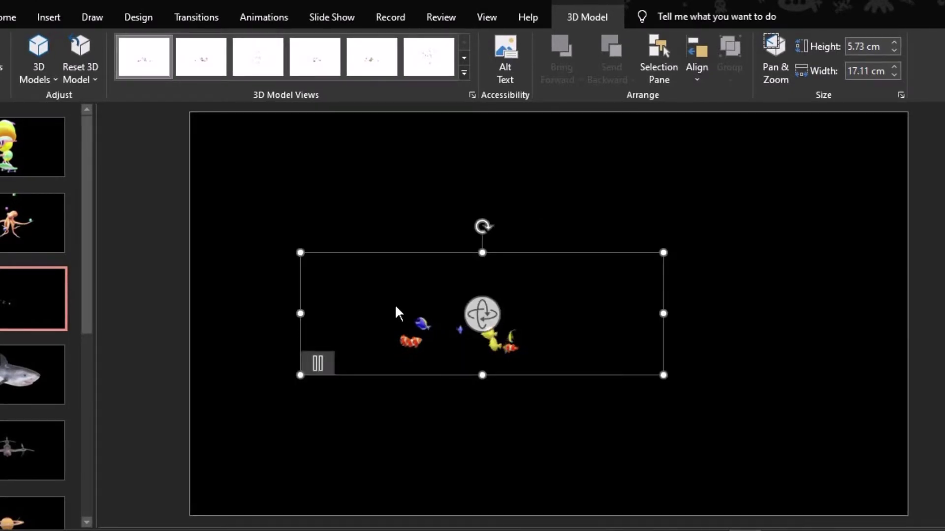
mouse_move(664, 374)
left_mouse_down()
mouse_move(771, 462)
mouse_move(935, 473)
left_mouse_up()
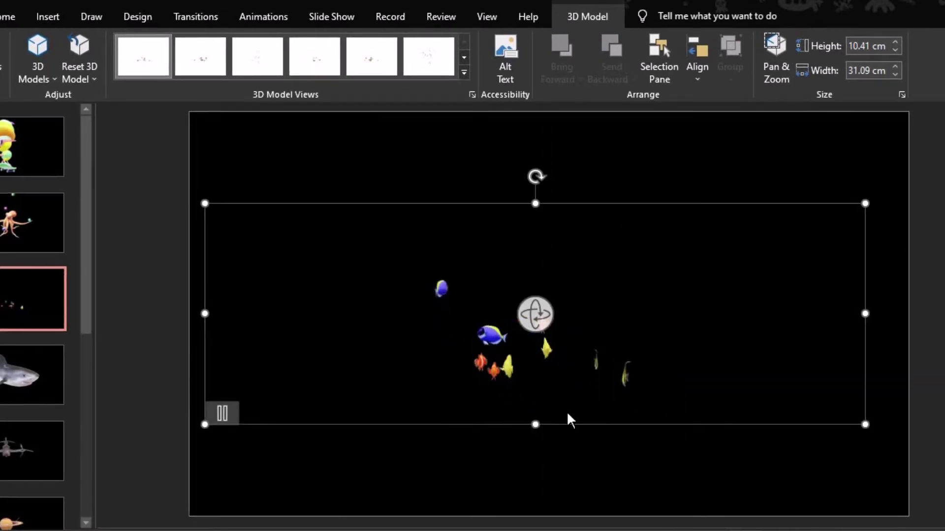
mouse_move(535, 424)
left_mouse_down()
mouse_move(507, 493)
mouse_move(503, 485)
left_mouse_up()
mouse_move(728, 365)
left_mouse_down()
mouse_move(717, 364)
mouse_move(733, 373)
left_mouse_up()
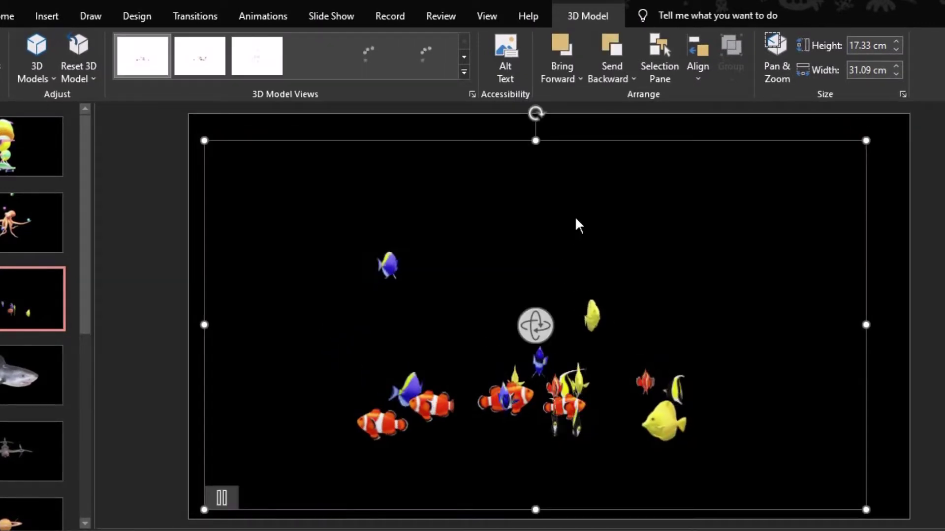
left_click_drag(866, 141, 894, 132)
Step: Deselect and reselect the fish model to preview its swimming animation
key("Escape")
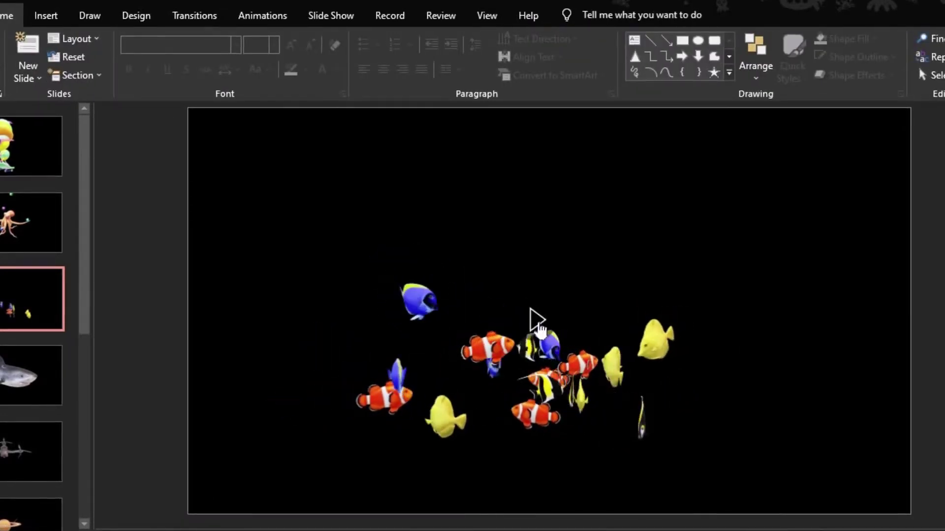
left_click(537, 322)
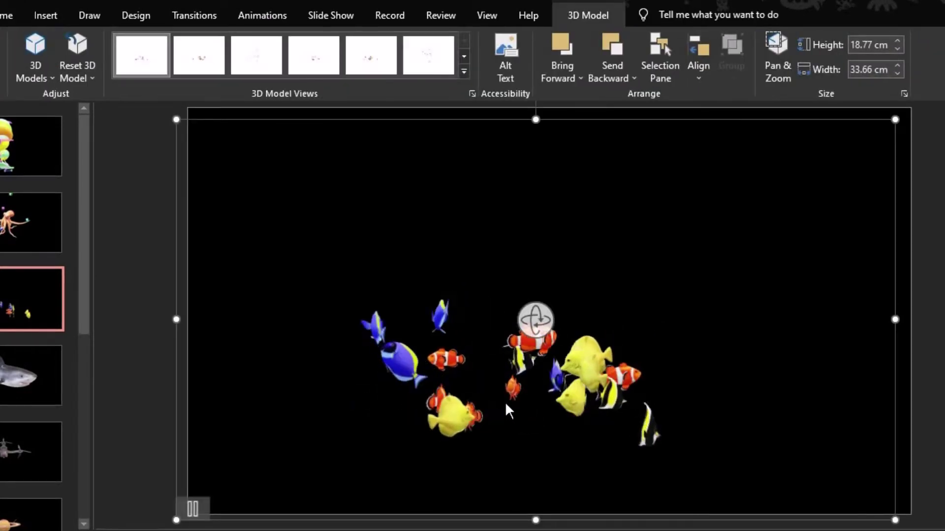
key("Escape")
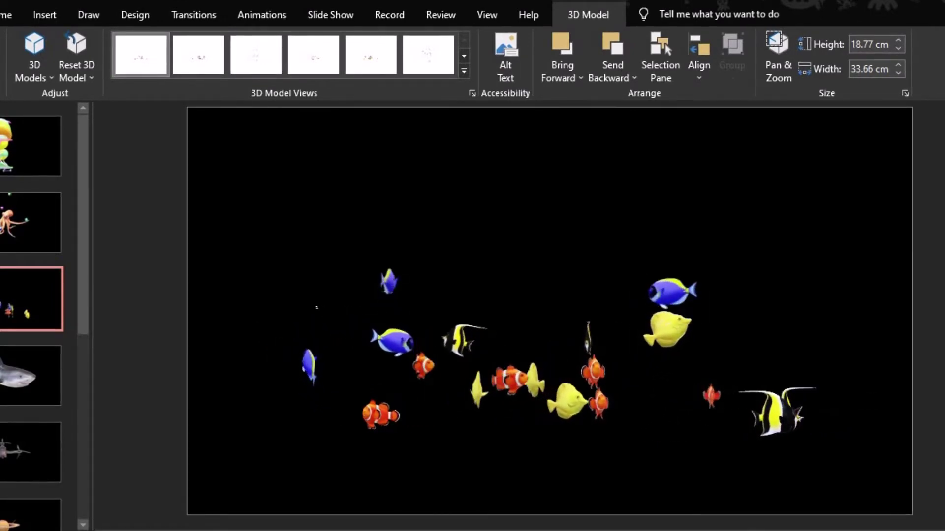
left_click(317, 308)
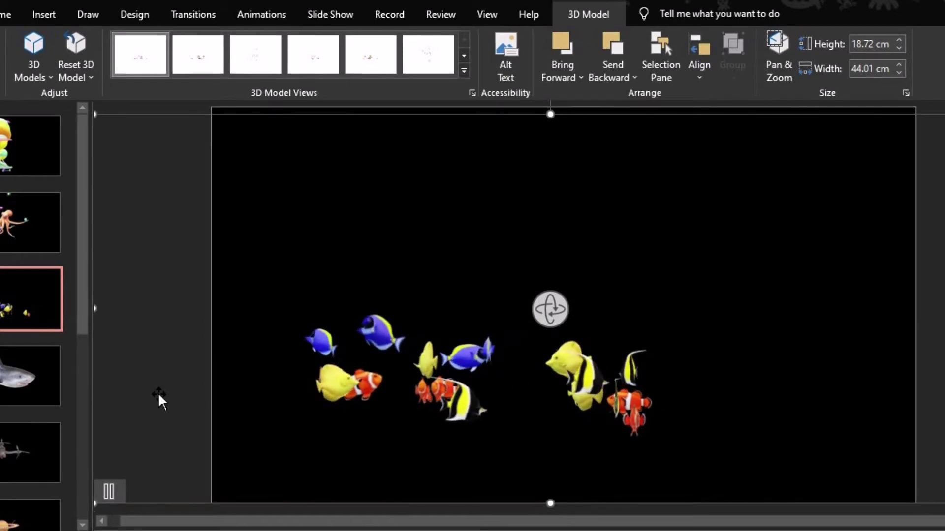
scroll(21, 485, "down", 2)
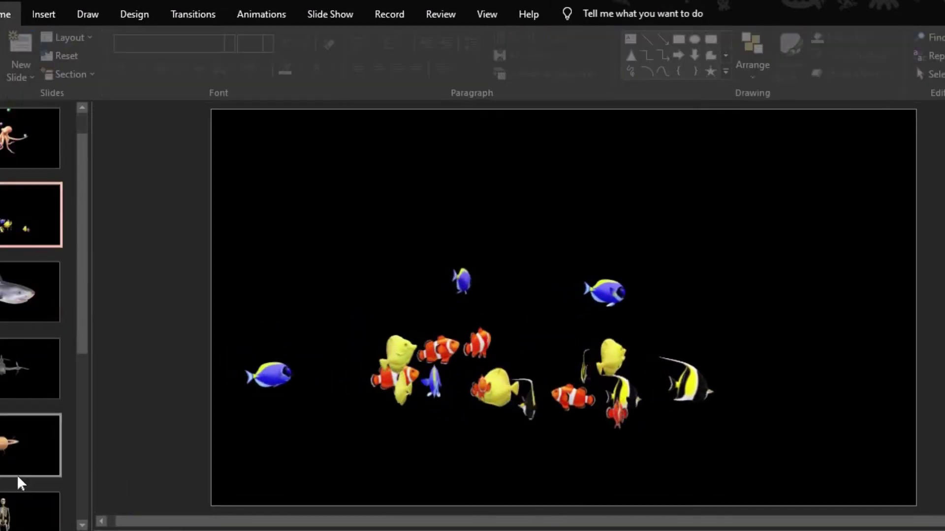
scroll(18, 476, "down", 3)
scroll(18, 474, "down", 3)
scroll(19, 473, "down", 1)
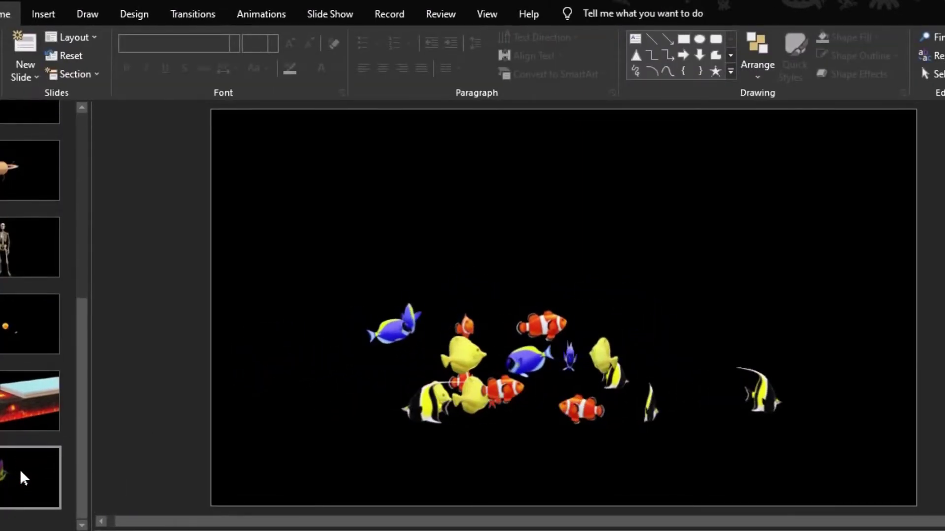
left_click(529, 368)
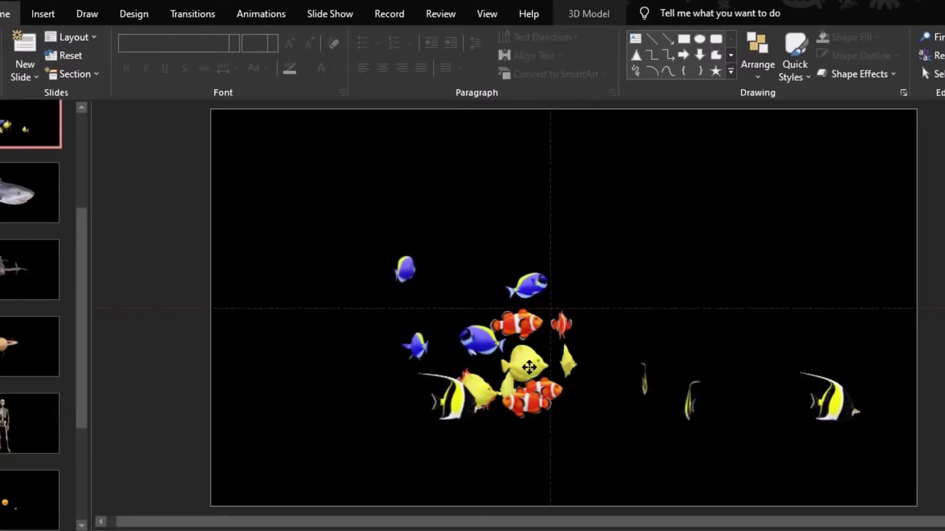
scroll(54, 480, "down", 2)
scroll(46, 486, "down", 2)
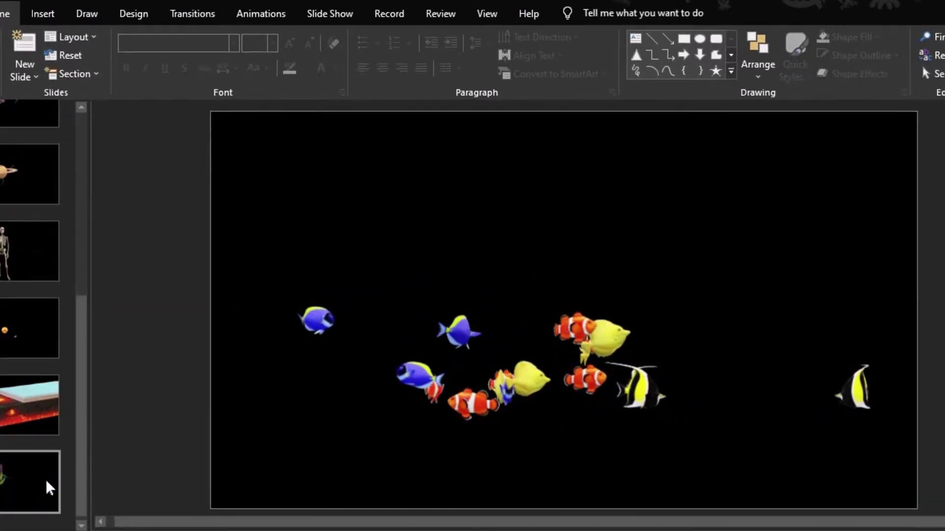
left_click(368, 453)
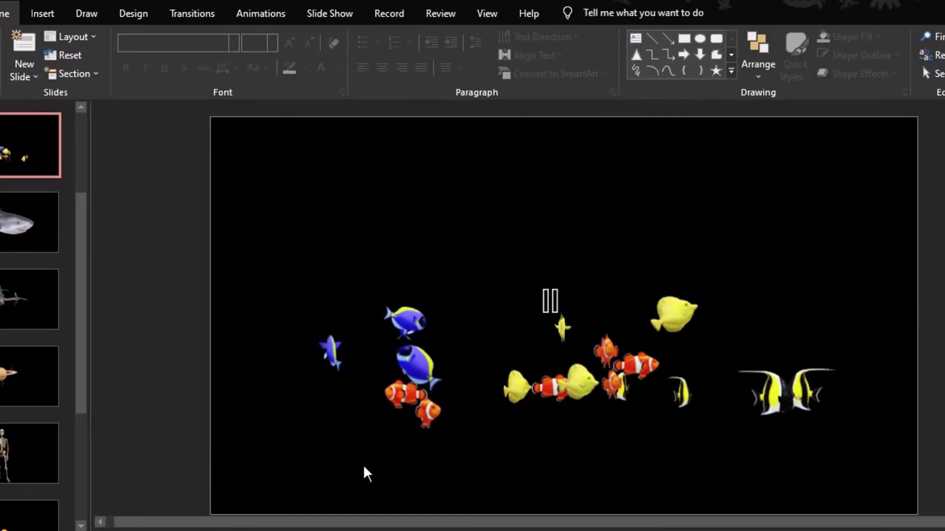
scroll(137, 241, "up", 1)
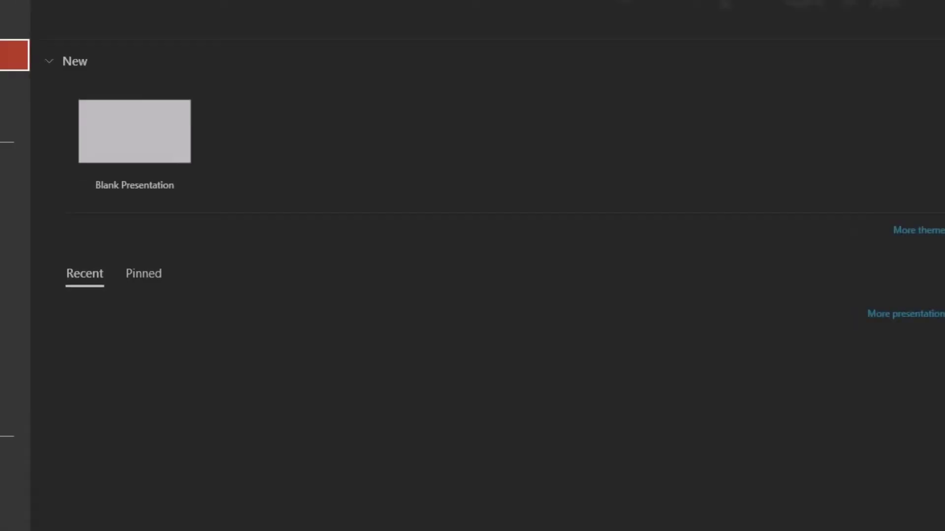
Step: Save the presentation to the Desktop as 'VIDEOTECA 3D-POWERPOINT'
left_click(17, 228)
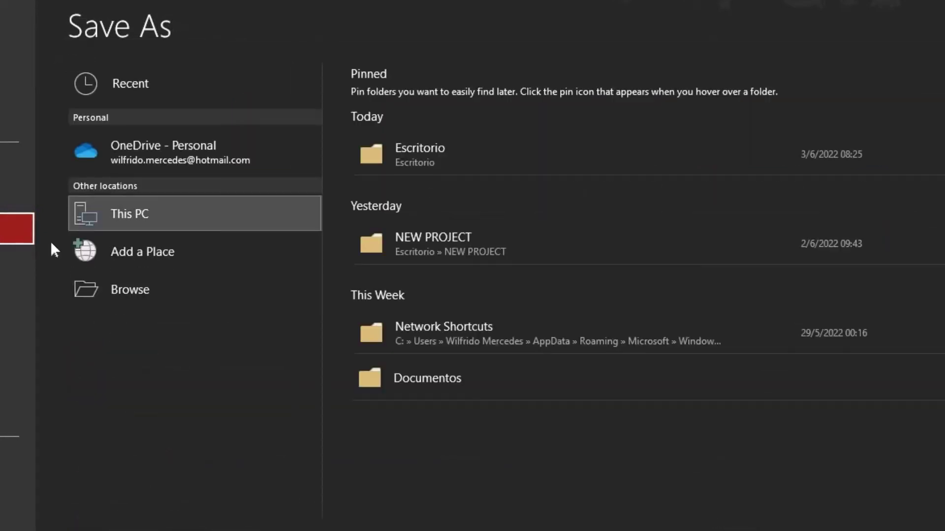
left_click(129, 292)
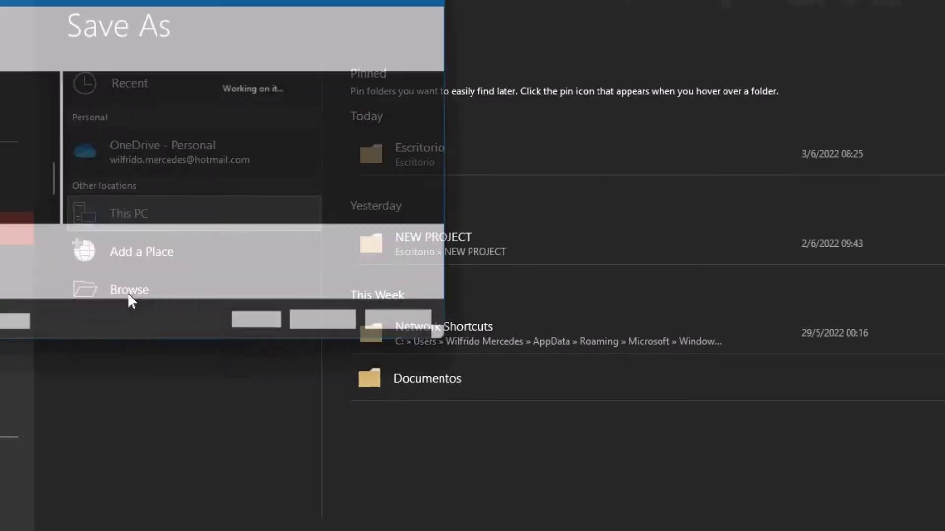
left_click(176, 246)
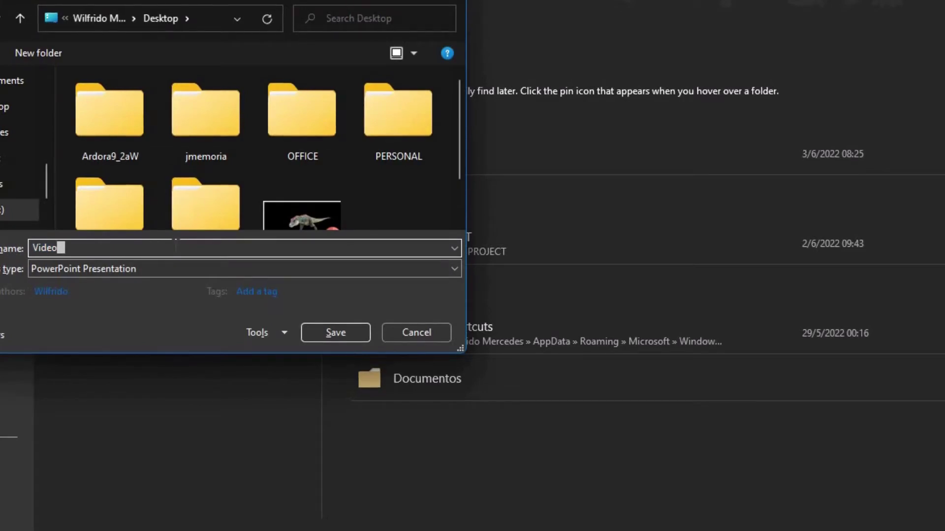
key("BackSpace")
key("BackSpace")
key("BackSpace")
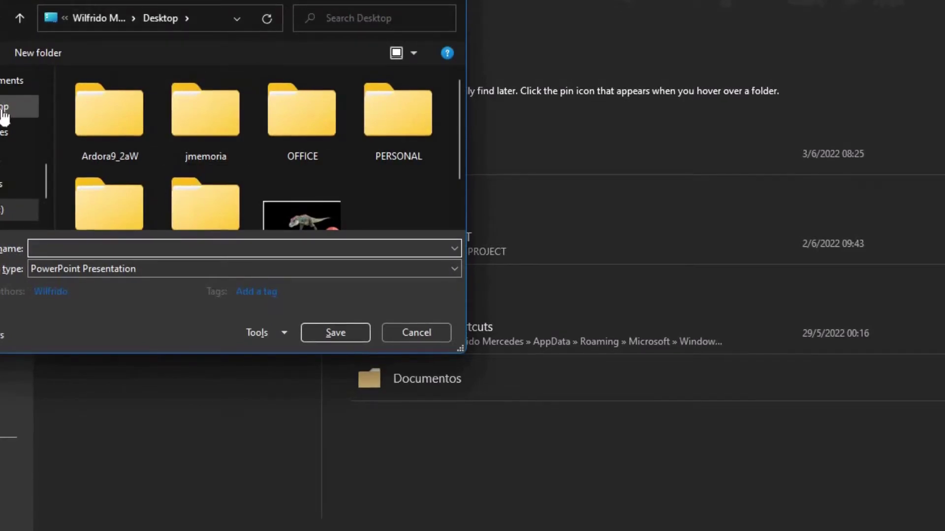
left_click(5, 106)
left_click(80, 249)
left_click(81, 250)
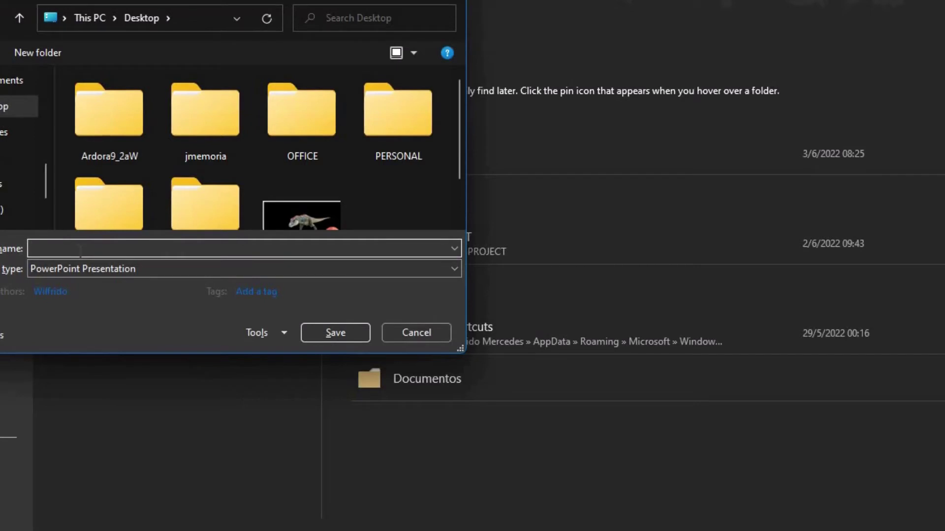
type("VIDE")
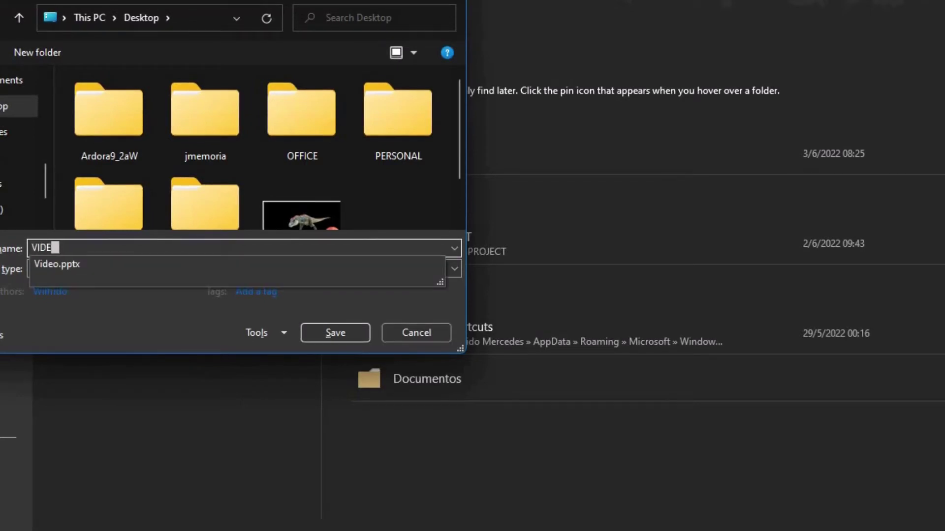
type("OTECA")
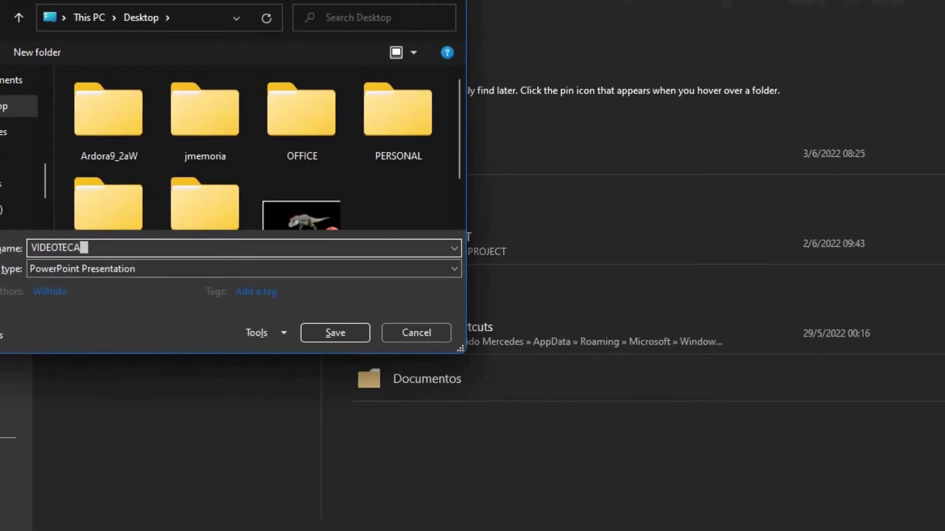
type(" 3D-POWERPOINT")
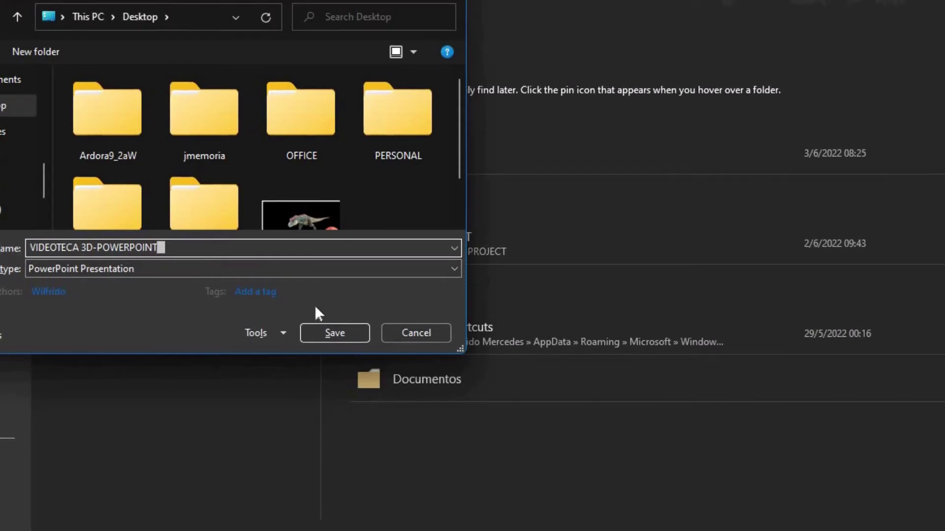
left_click(326, 336)
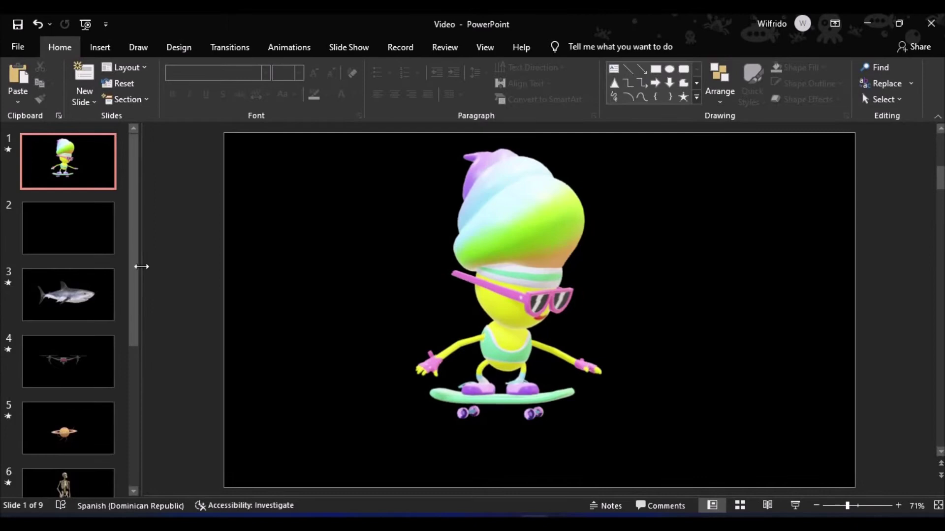
Step: On blank slide 2, bring up the Insert Picture dialog for pictures from this device
left_click(72, 245)
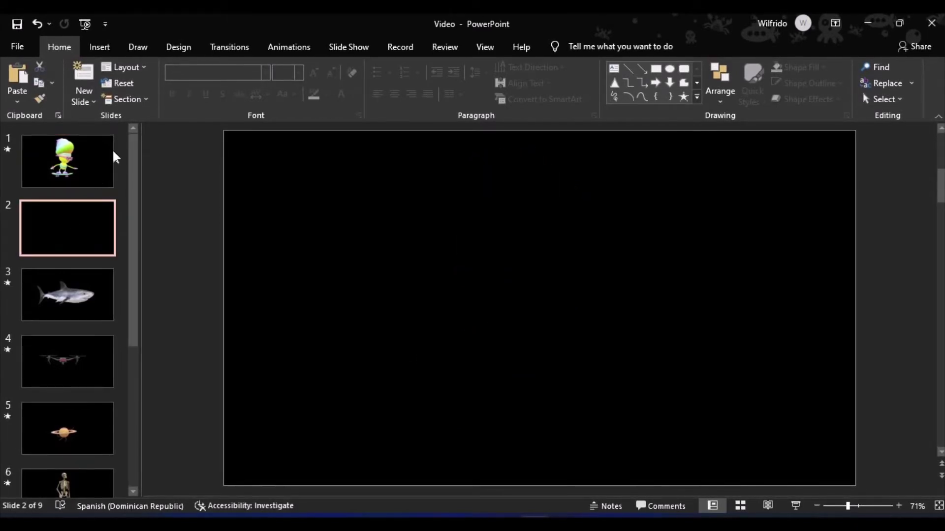
left_click(100, 48)
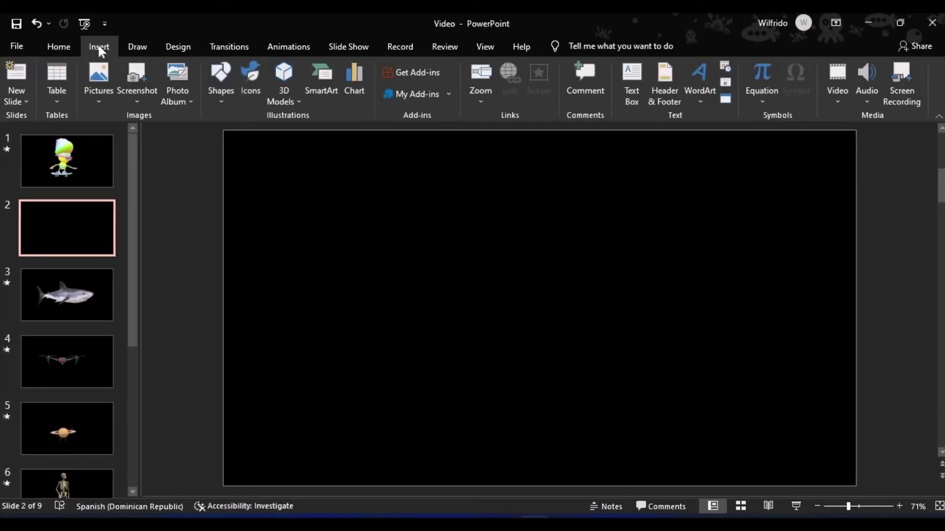
left_click(98, 101)
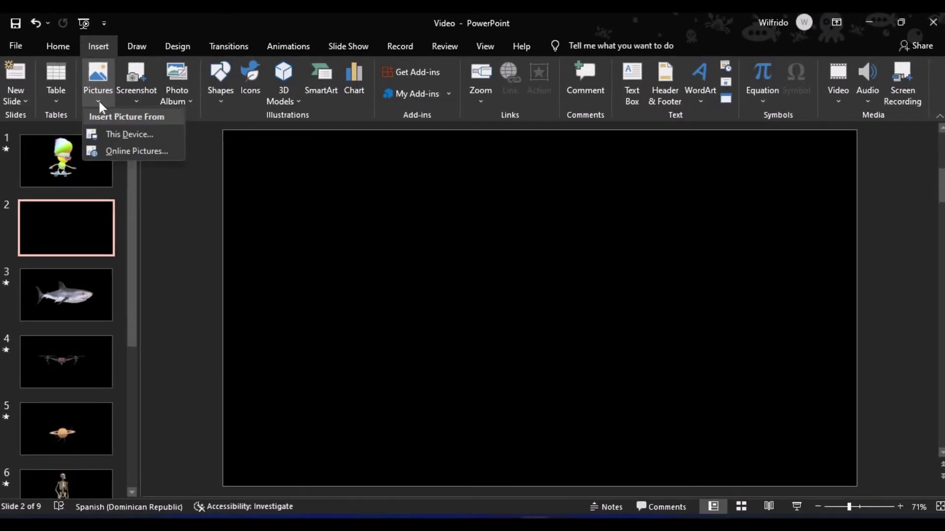
left_click(118, 138)
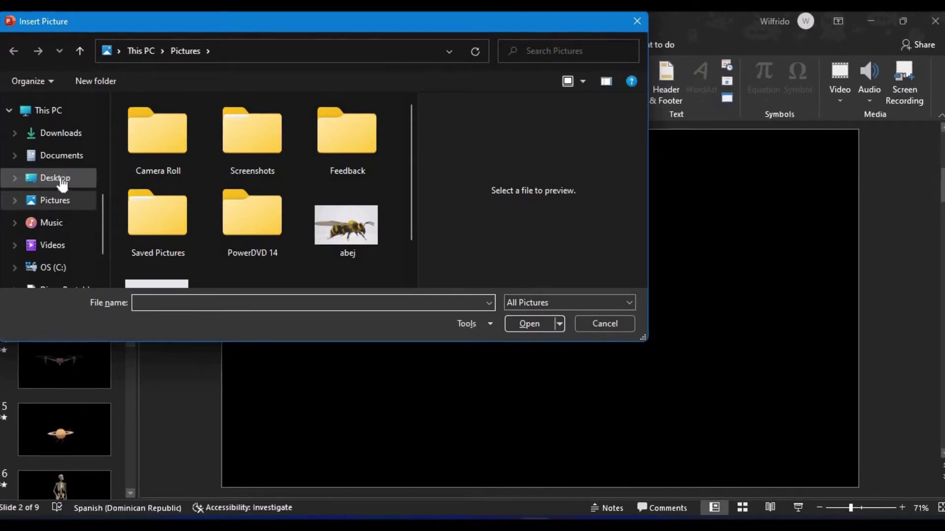
Step: Open Desktop's RECURSOS 3D folder, showing All Files as Extra large icons
left_click(61, 182)
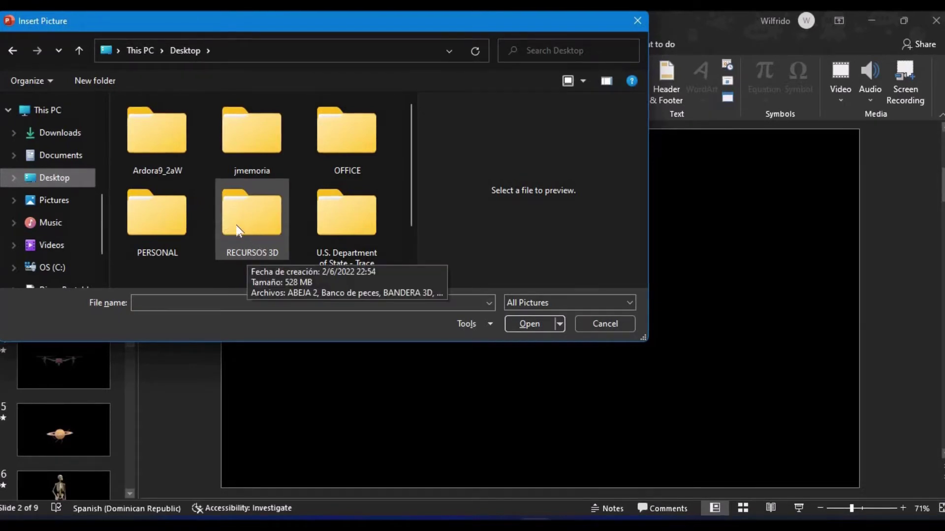
double_click(251, 231)
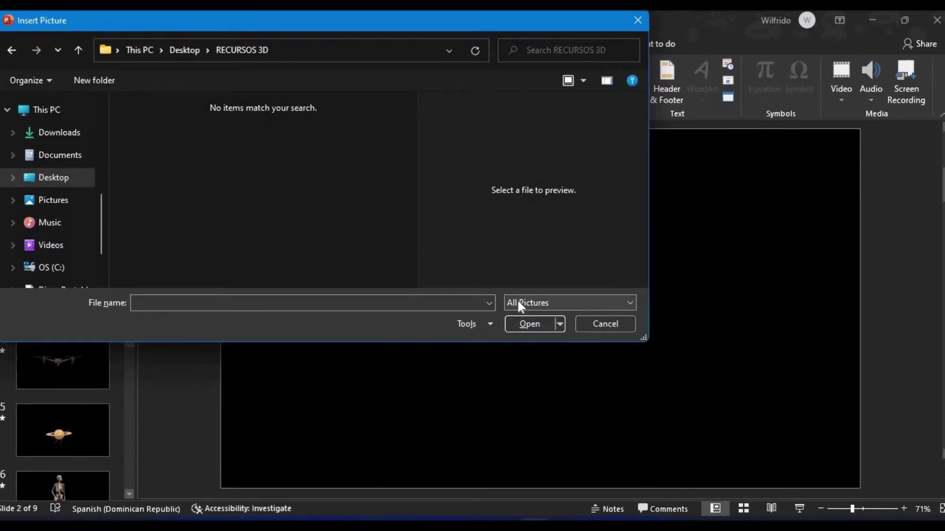
left_click(628, 302)
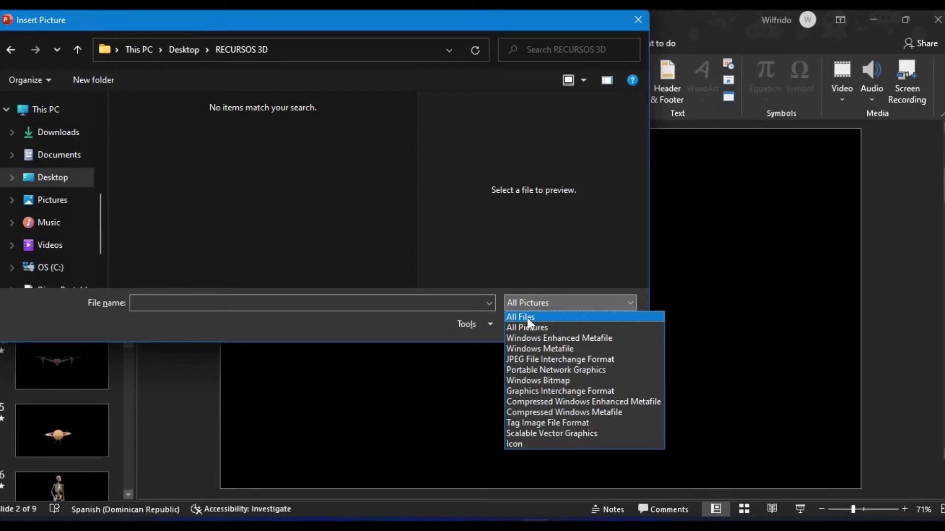
left_click(515, 317)
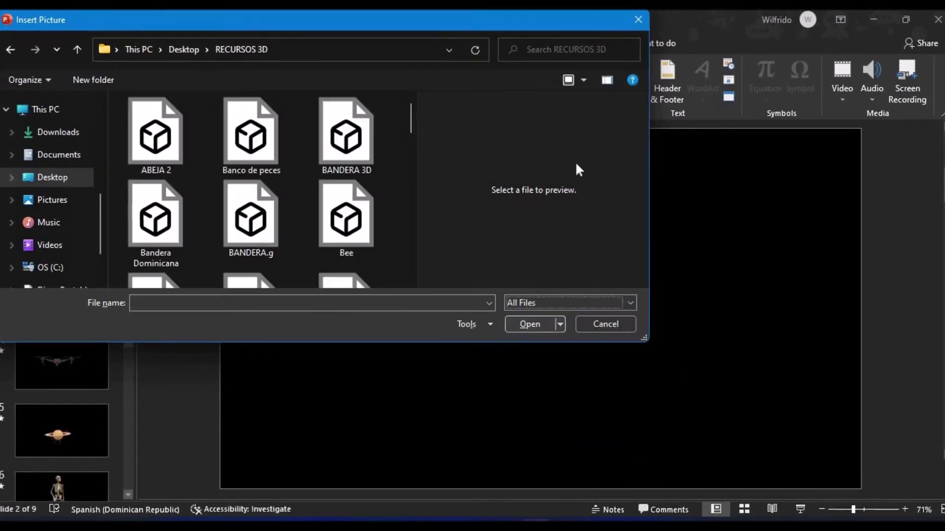
scroll(306, 158, "down", 3)
scroll(305, 157, "up", 3)
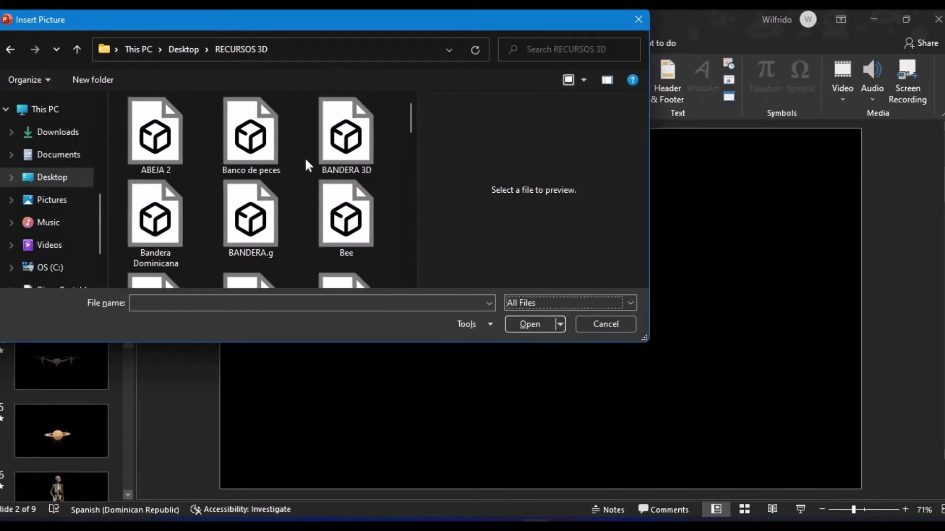
left_click(584, 79)
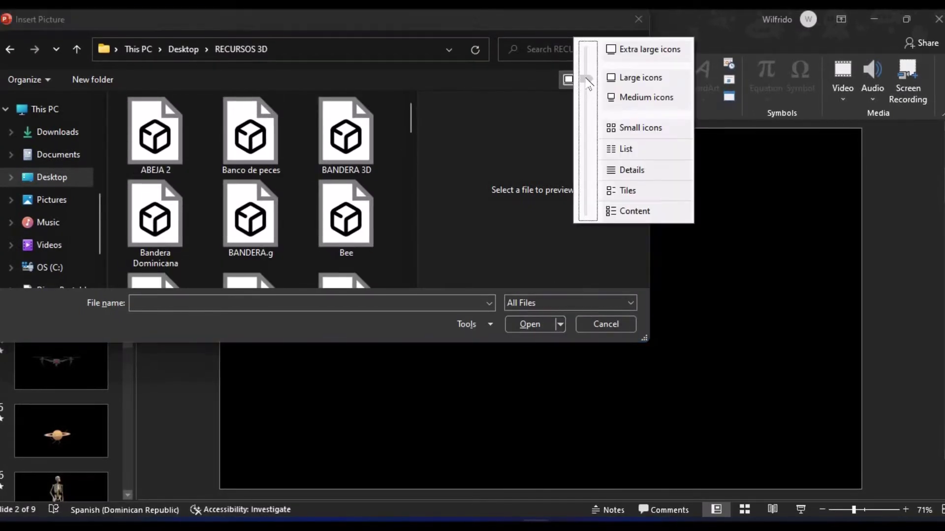
left_click(625, 49)
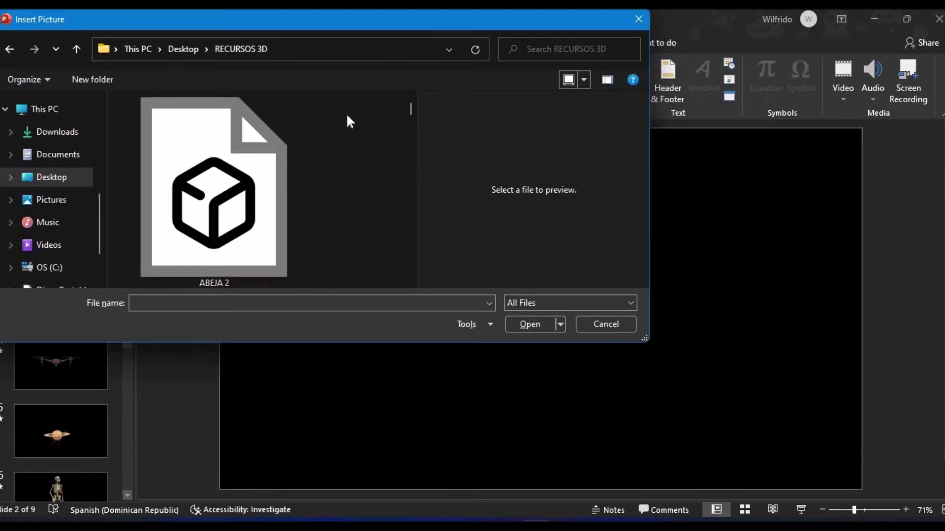
Step: Scroll down the file list to the 'Pulpo haciendo malabarismos' model
scroll(297, 150, "down", 1)
scroll(298, 153, "down", 1)
scroll(282, 165, "down", 1)
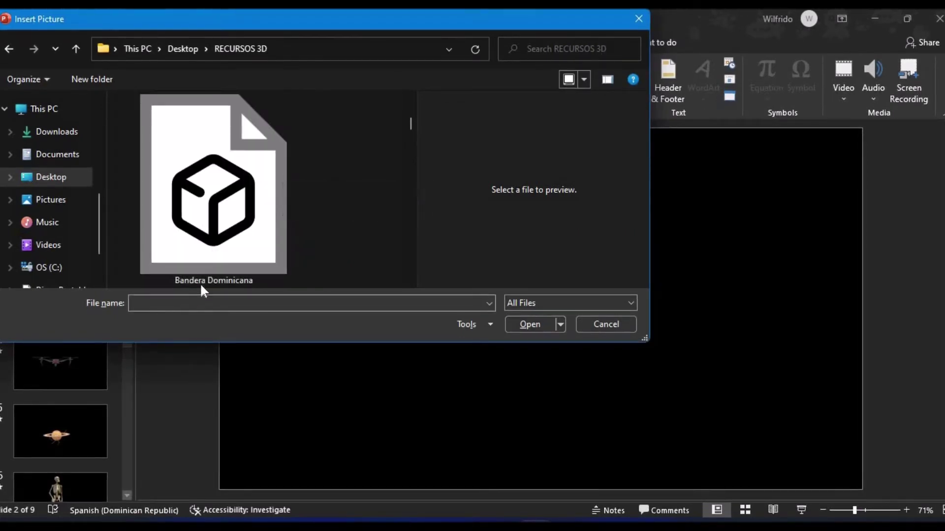
scroll(212, 279, "down", 1)
scroll(228, 264, "down", 1)
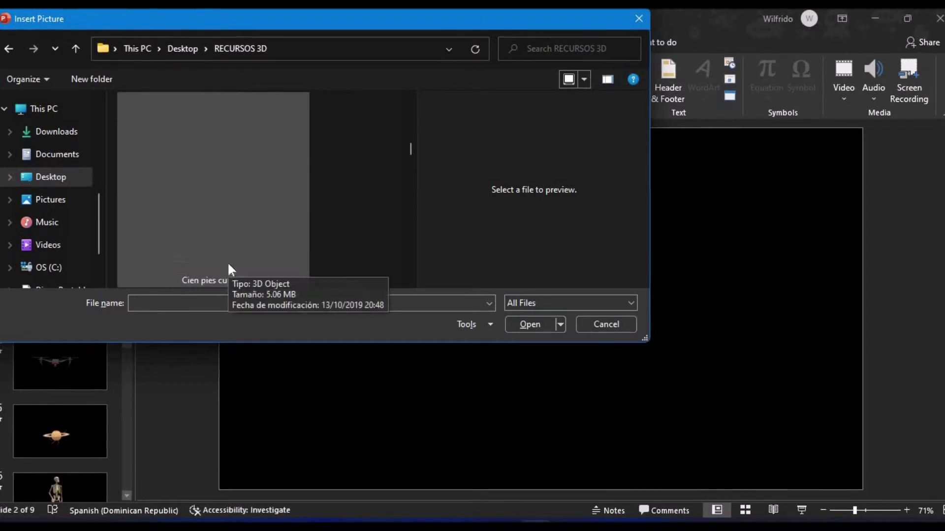
scroll(224, 268, "down", 1)
scroll(224, 271, "down", 1)
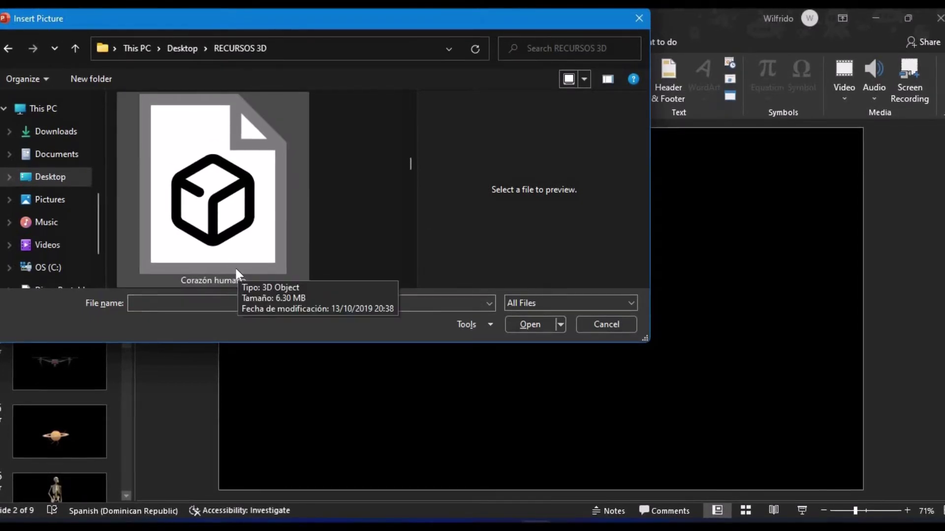
scroll(238, 274, "down", 1)
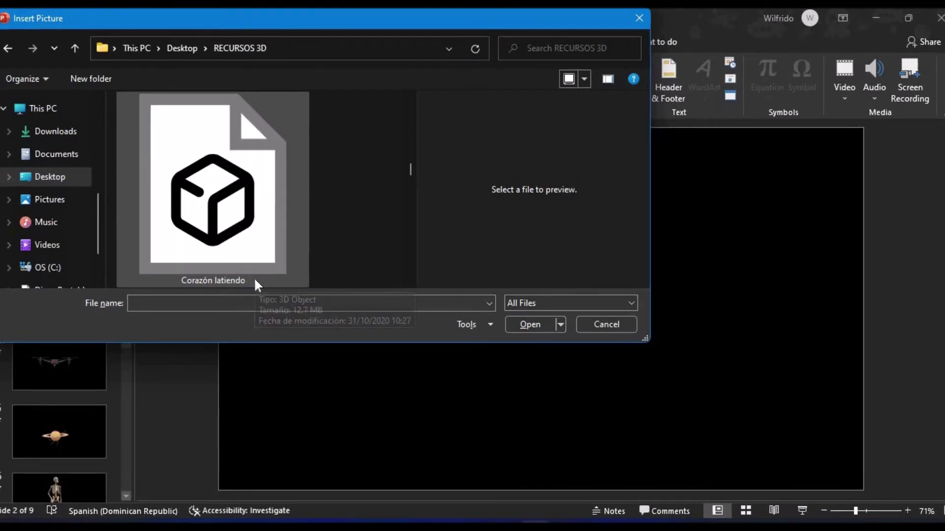
scroll(260, 281, "down", 1)
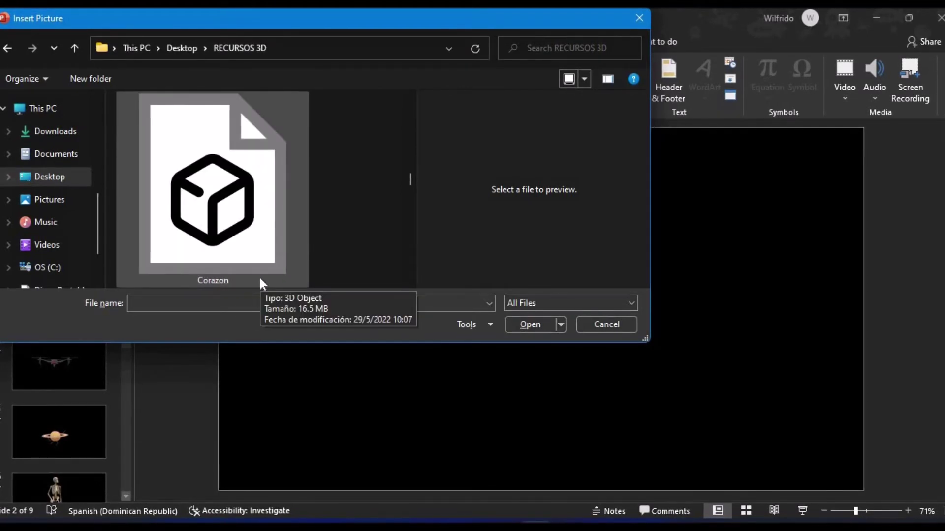
scroll(249, 276, "down", 1)
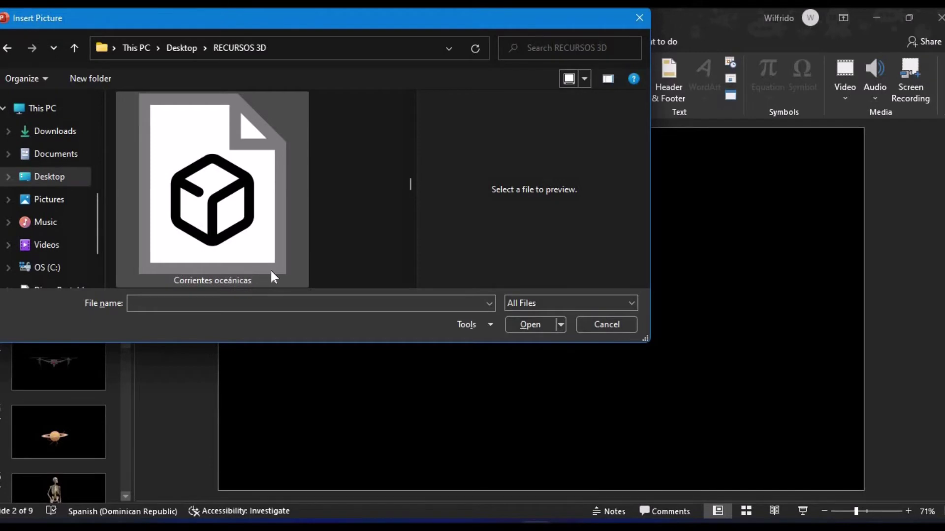
scroll(271, 284, "down", 1)
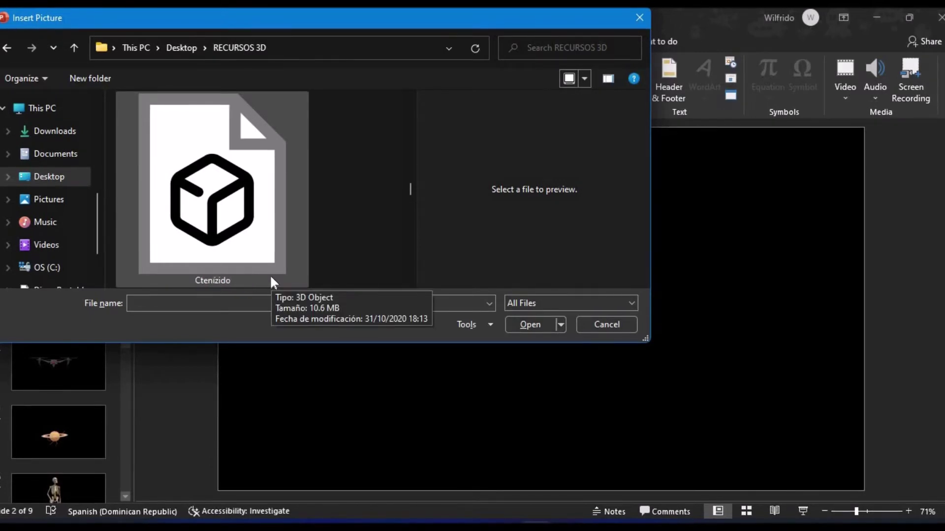
scroll(272, 282, "down", 1)
scroll(271, 282, "down", 1)
scroll(271, 283, "down", 1)
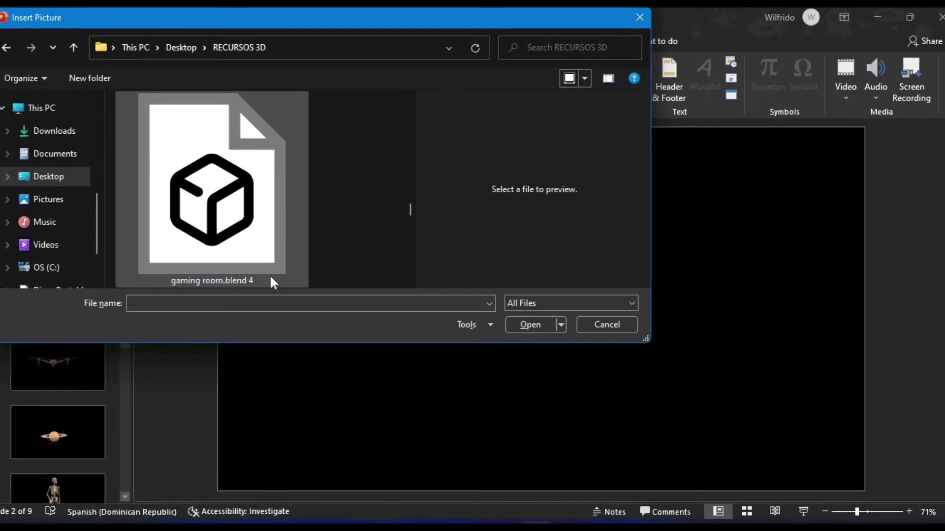
scroll(272, 283, "down", 1)
scroll(271, 282, "down", 1)
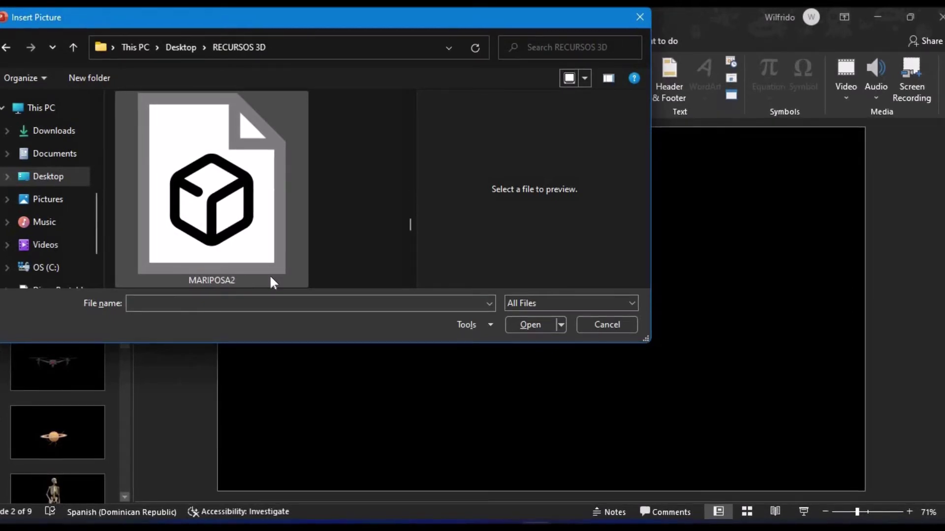
scroll(271, 283, "down", 1)
scroll(271, 282, "up", 1)
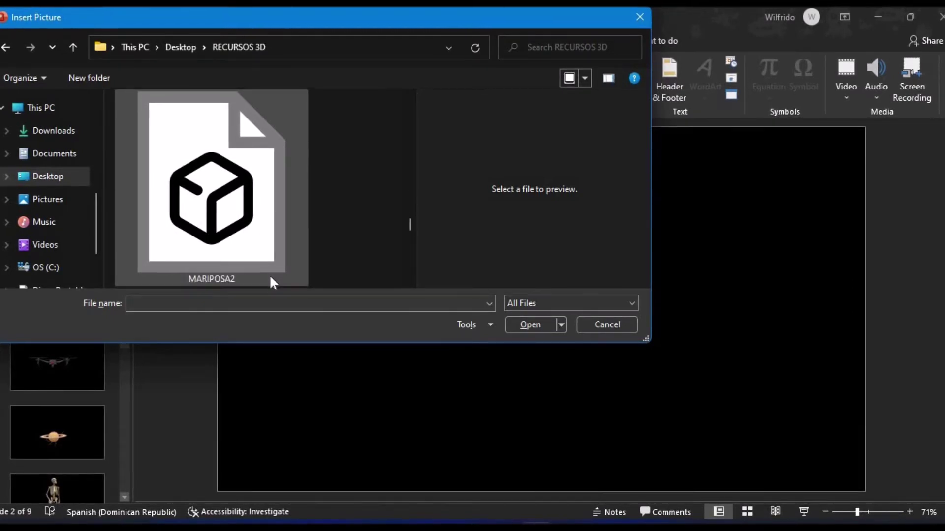
scroll(271, 283, "down", 1)
scroll(271, 281, "down", 1)
scroll(270, 281, "down", 1)
scroll(270, 277, "down", 1)
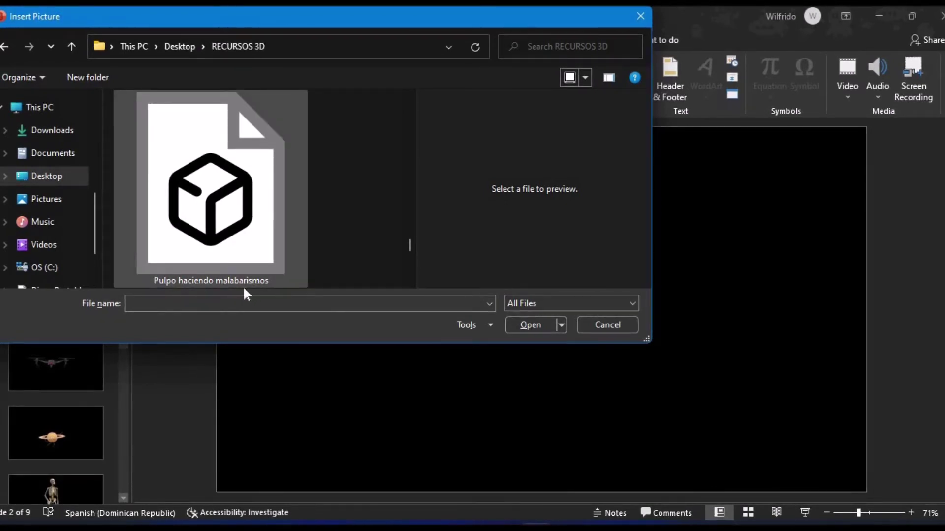
Step: Insert the juggling octopus model, enlarge it to 19.94 × 19.31 cm and centre it
double_click(212, 206)
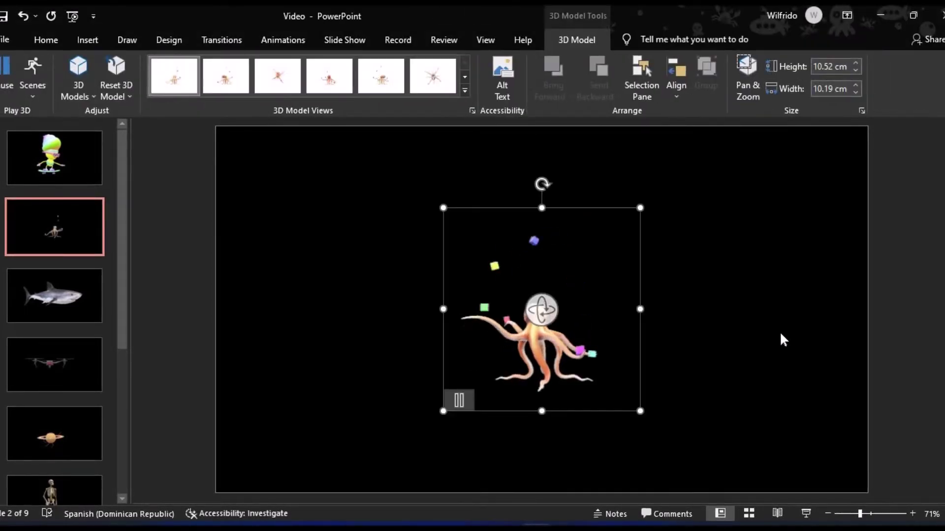
left_click_drag(597, 362, 582, 324)
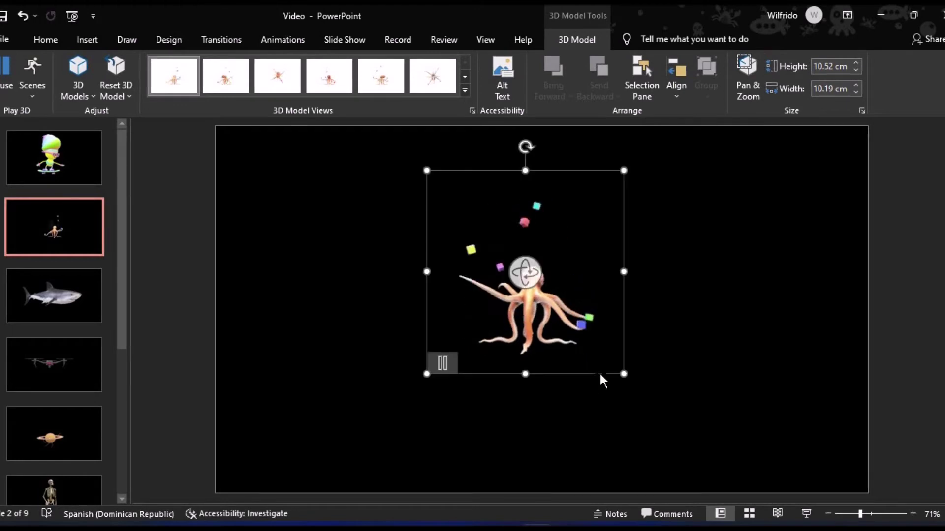
left_click_drag(691, 417, 692, 444)
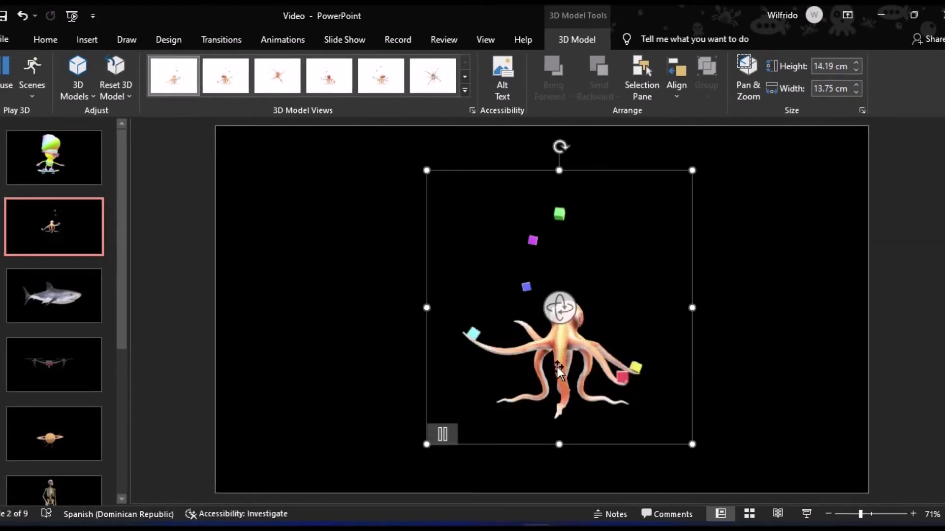
left_click_drag(475, 434, 427, 380)
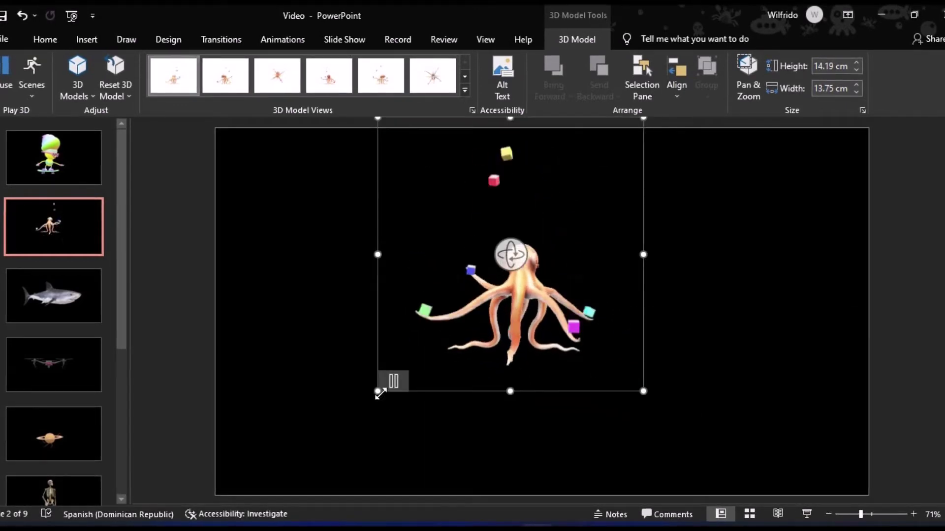
left_click_drag(378, 392, 270, 501)
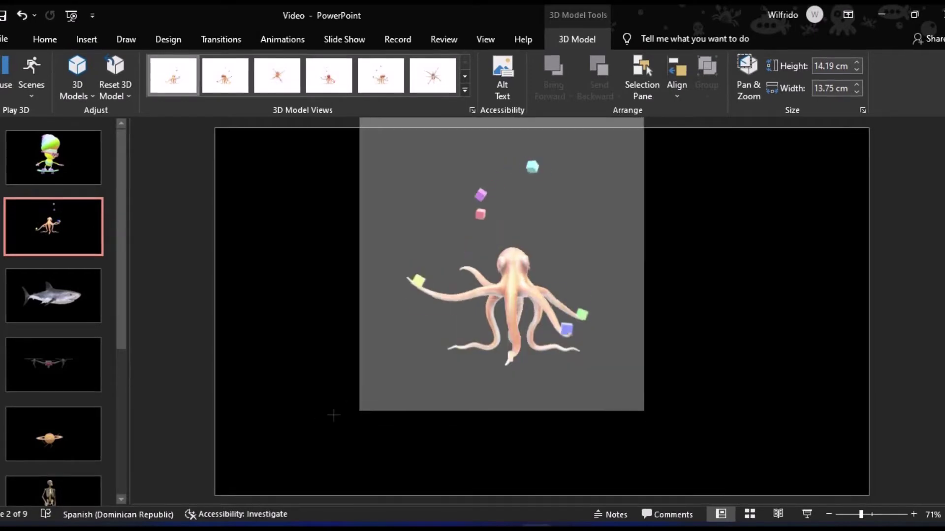
mouse_move(458, 381)
left_mouse_down()
mouse_move(534, 334)
mouse_move(524, 327)
left_mouse_up()
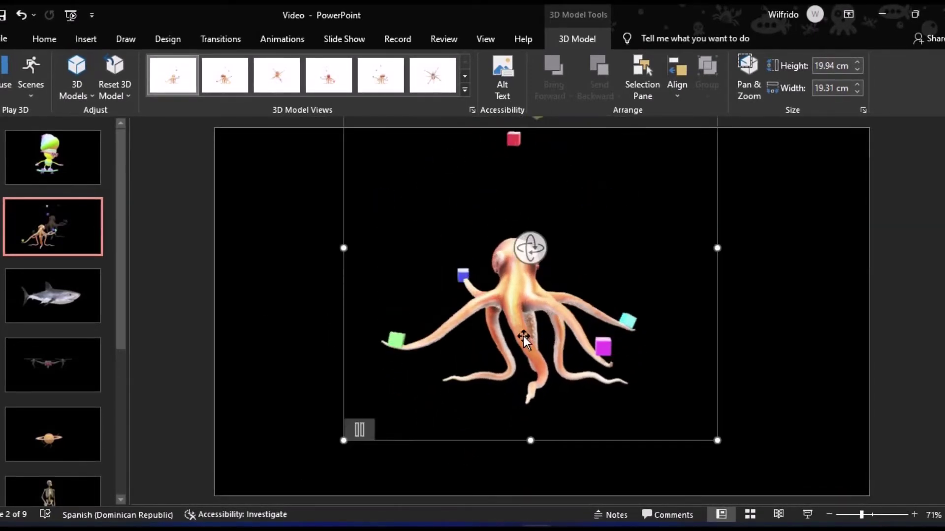
Step: Rotate the octopus model in 3D to a new viewing angle
mouse_move(535, 250)
left_mouse_down()
mouse_move(530, 323)
mouse_move(696, 338)
left_mouse_up()
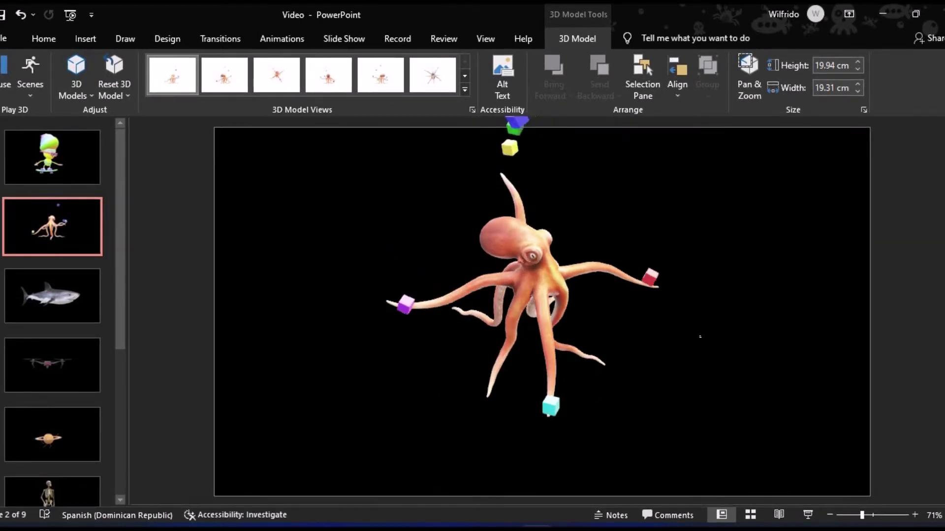
mouse_move(696, 337)
left_mouse_down()
mouse_move(495, 365)
mouse_move(382, 283)
mouse_move(558, 350)
left_mouse_up()
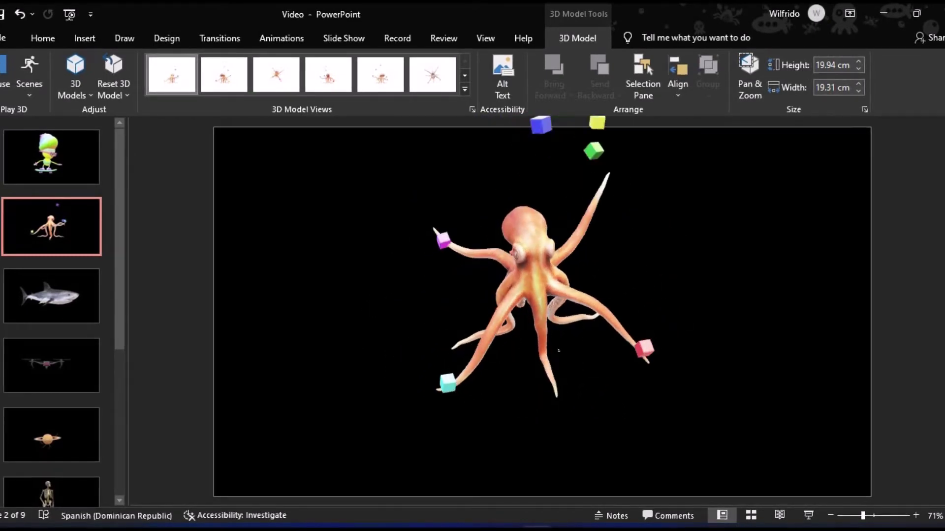
mouse_move(558, 350)
left_mouse_down()
mouse_move(432, 316)
mouse_move(654, 293)
left_mouse_up()
Step: Deselect the octopus and view slide 8's lava model, then slide 9's hummingbird
left_click(896, 240)
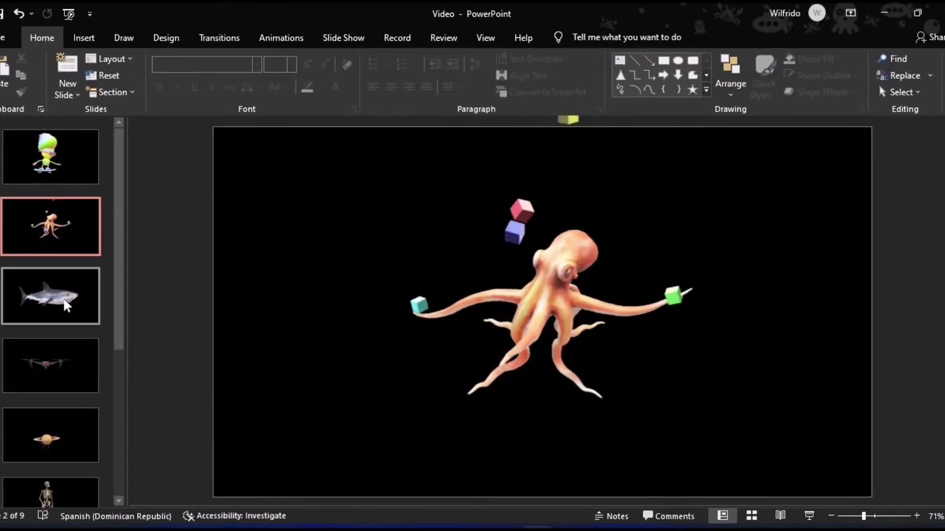
scroll(74, 290, "down", 2)
scroll(63, 310, "down", 2)
scroll(61, 322, "down", 1)
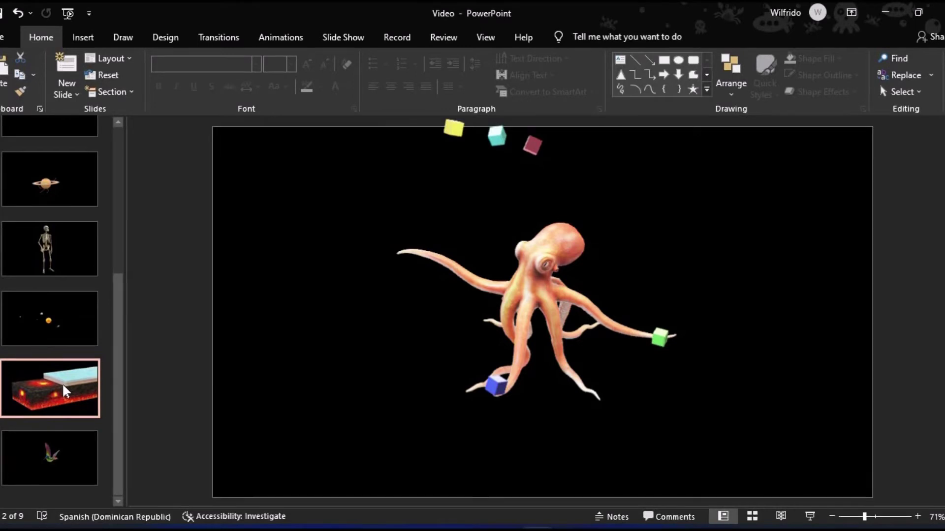
left_click(66, 391)
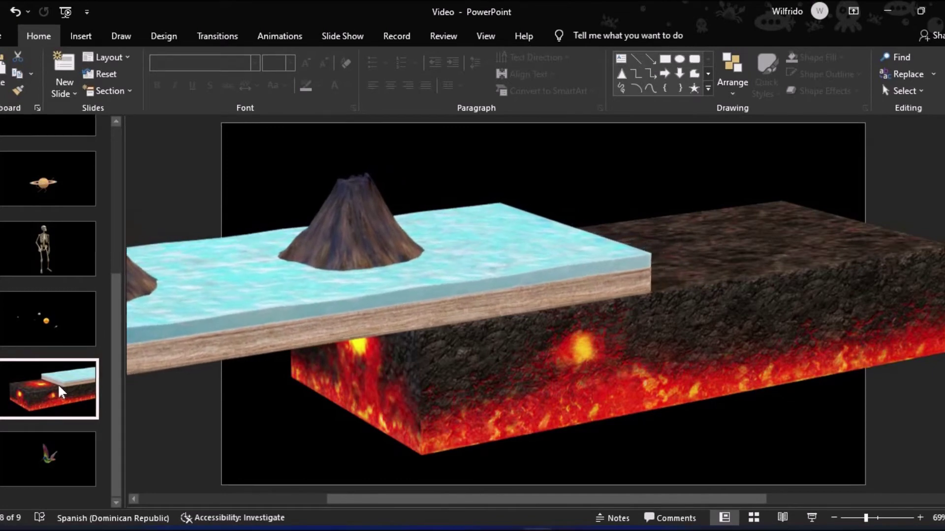
left_click(40, 467)
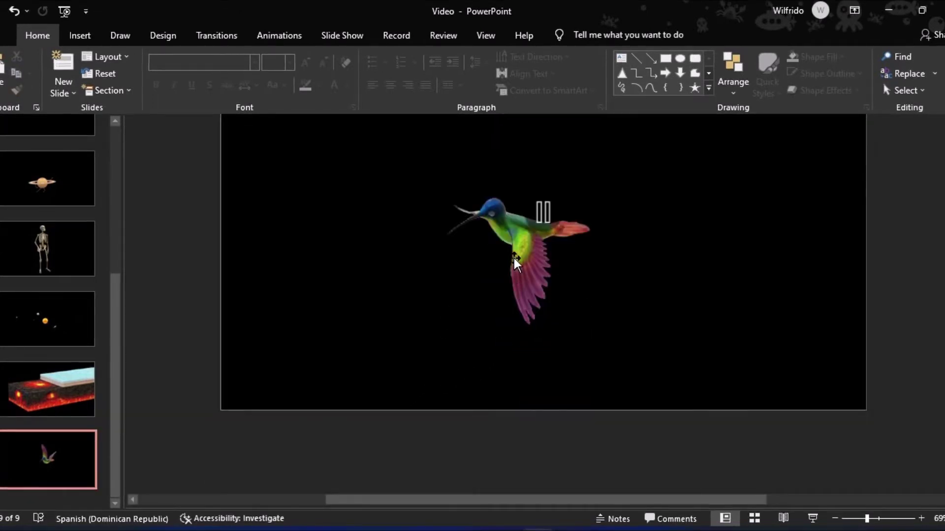
Step: Widen the hummingbird model's frame on both the right and left sides
left_click(516, 261)
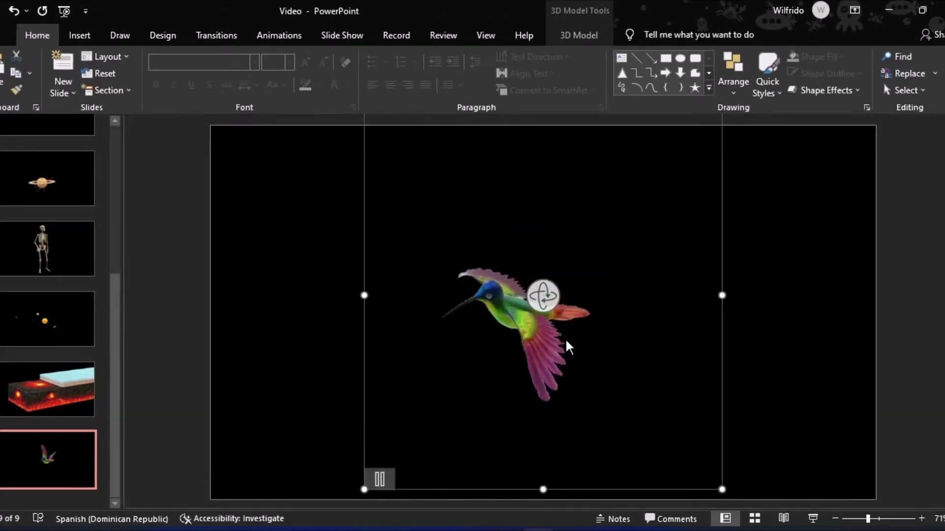
left_click_drag(722, 295, 766, 295)
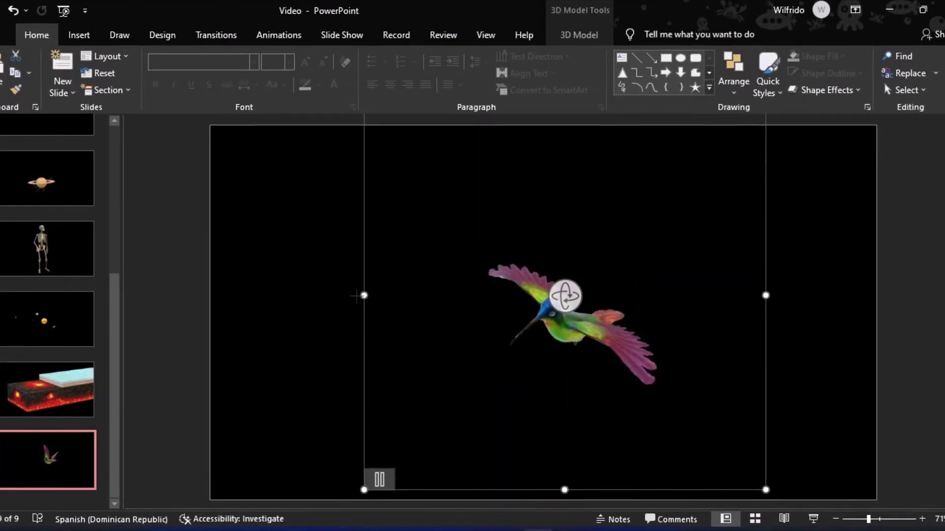
left_click_drag(363, 295, 272, 295)
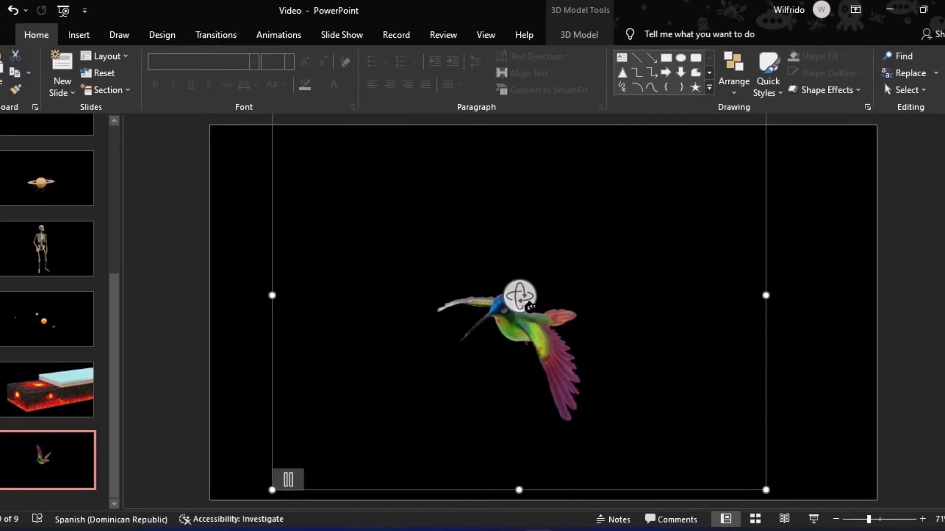
key("Escape")
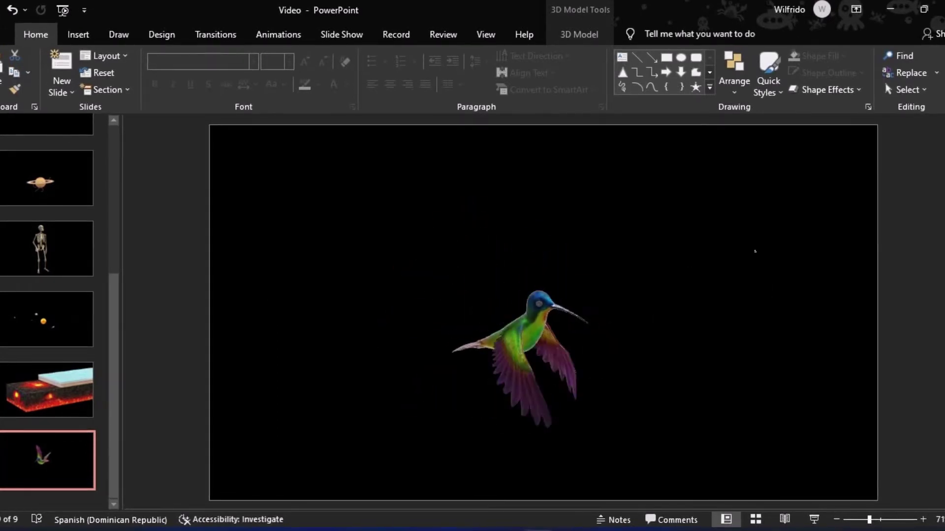
Step: Nudge the hummingbird model slightly up and to the left
left_click(565, 368)
left_click_drag(509, 340, 498, 323)
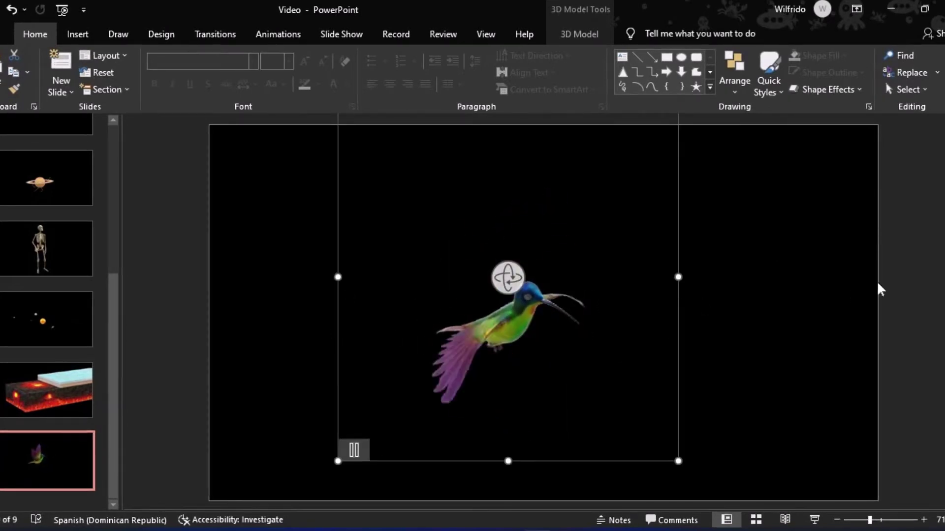
left_click(863, 293)
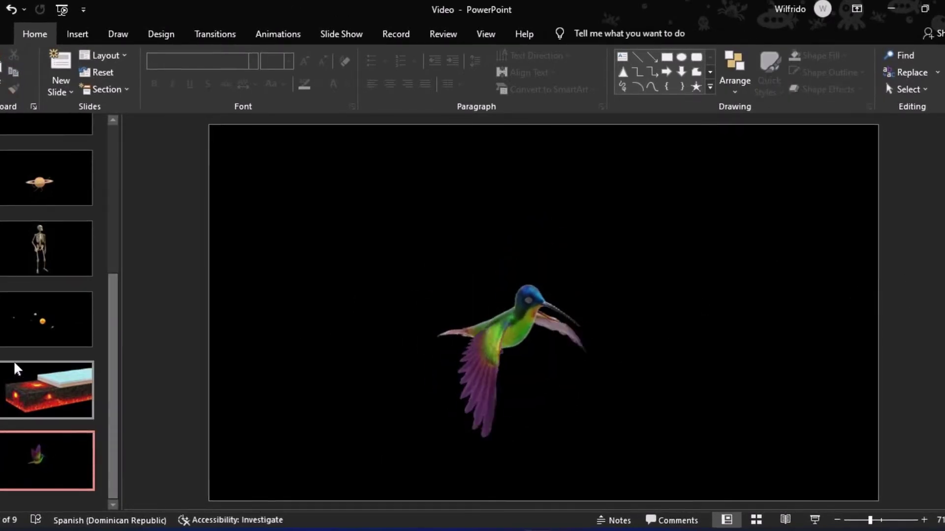
Step: Go to the dancing Saturn slide and drag its model's bottom handle to enlarge it across the slide
left_click(30, 320)
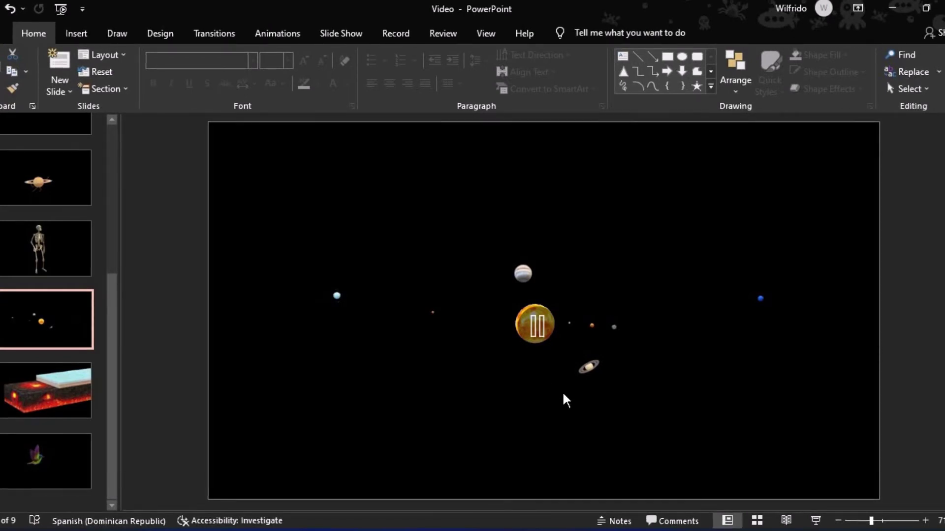
key("Up")
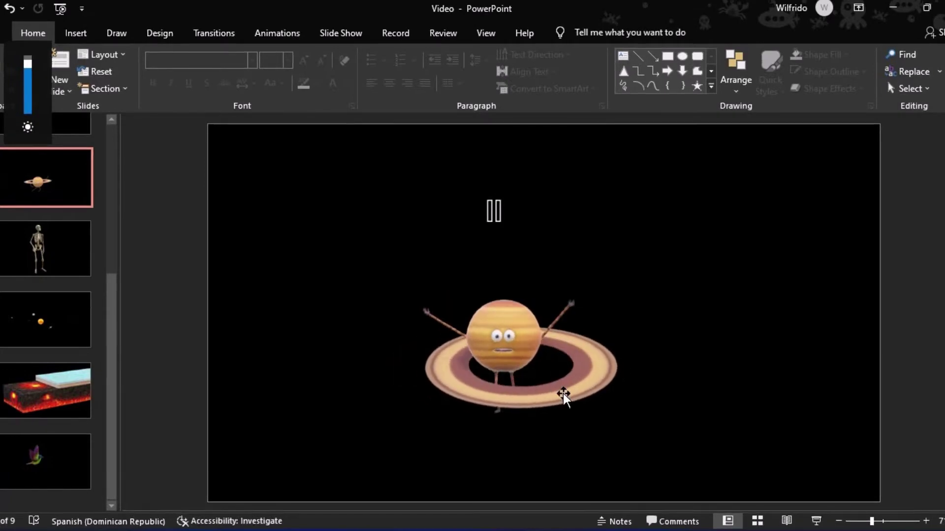
left_click(526, 337)
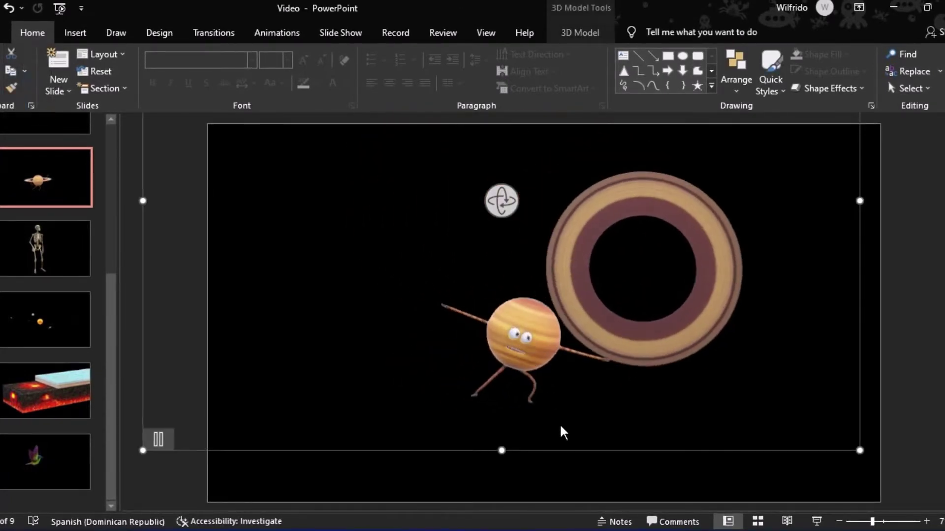
left_click(891, 365)
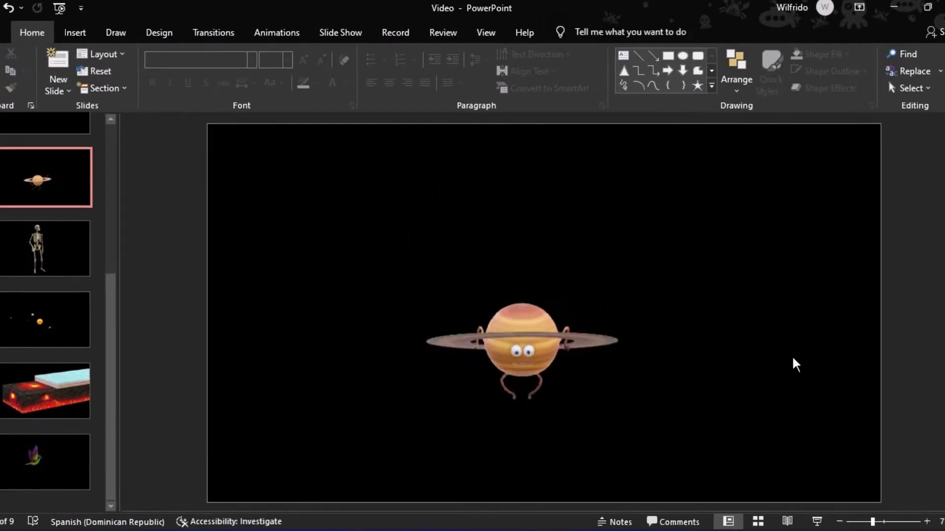
left_click(521, 339)
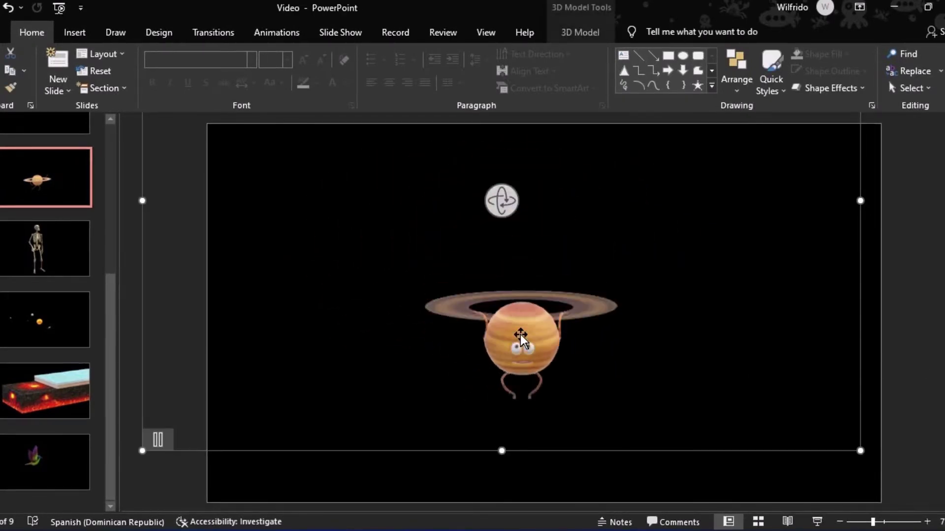
left_click_drag(500, 449, 506, 499)
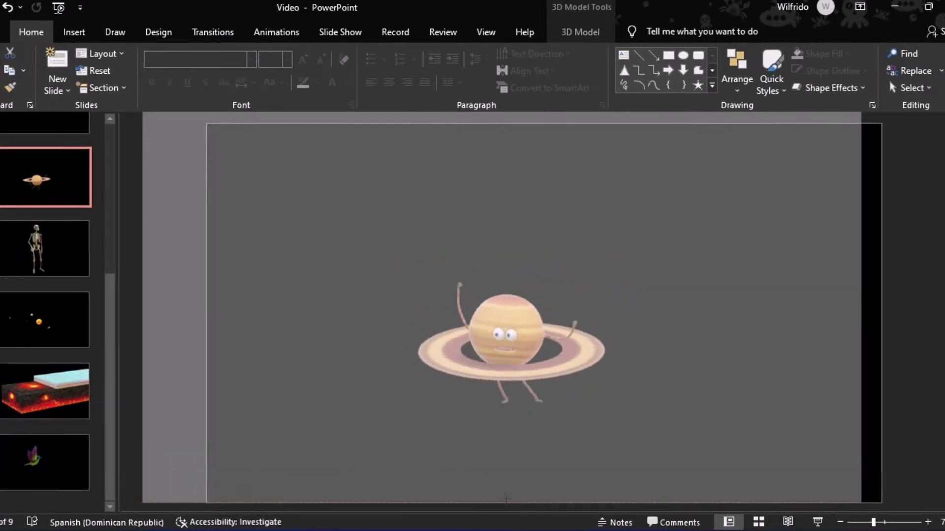
left_click_drag(497, 425, 497, 424)
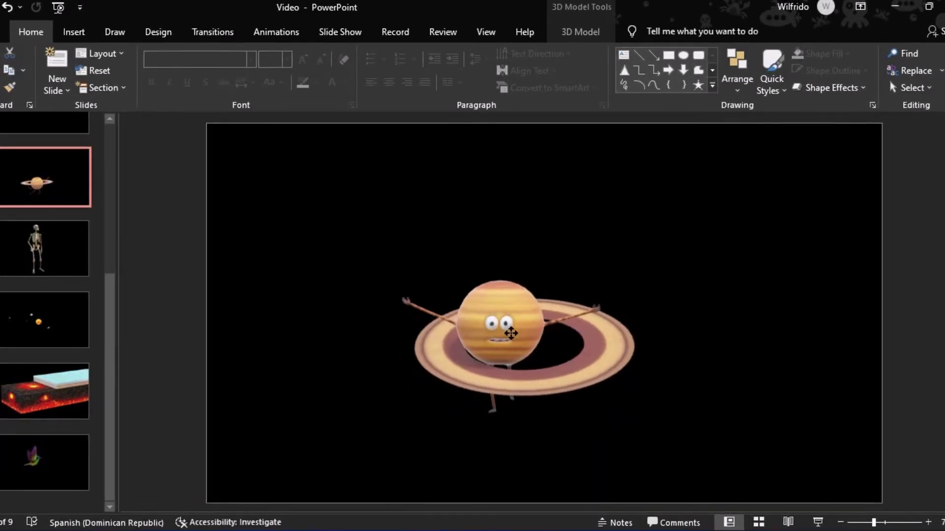
left_click(186, 488)
Step: Scroll the thumbnail pane up and open the skeleton slide
scroll(43, 396, "up", 2)
scroll(44, 388, "up", 1)
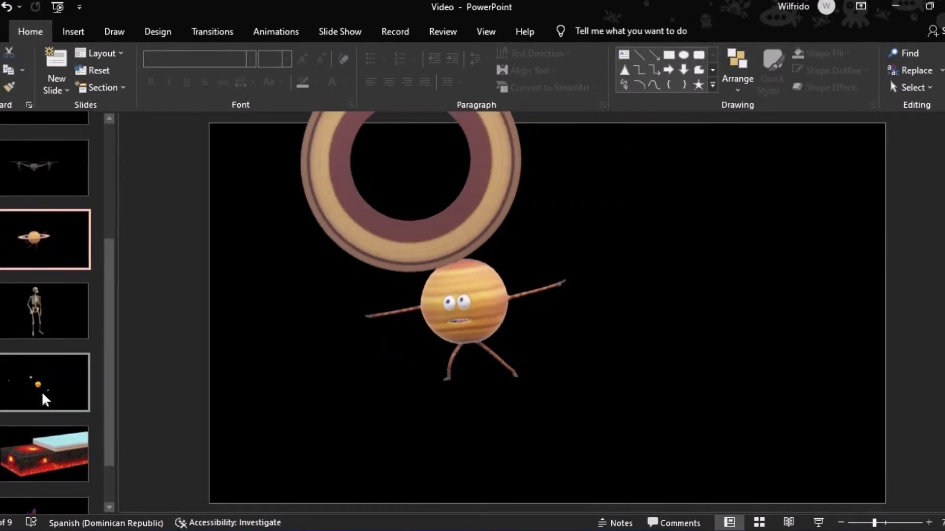
scroll(47, 375, "up", 2)
left_click(41, 370)
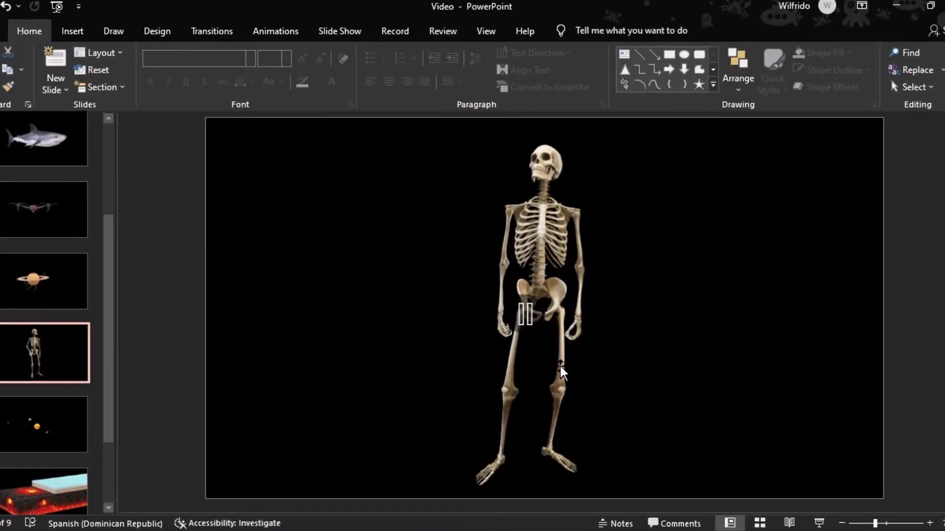
Step: Undo the last change to the skeleton model and return to the Saturn slide
left_click(467, 393)
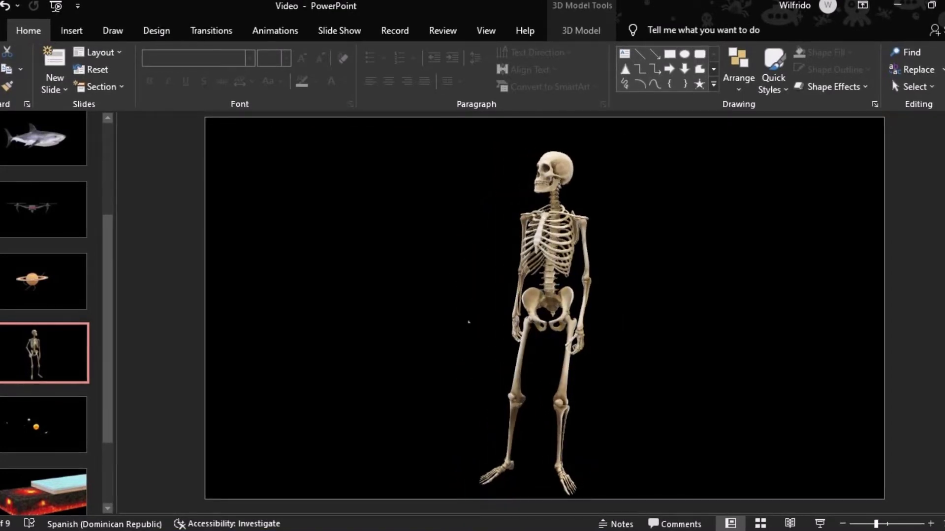
key("ctrl+z")
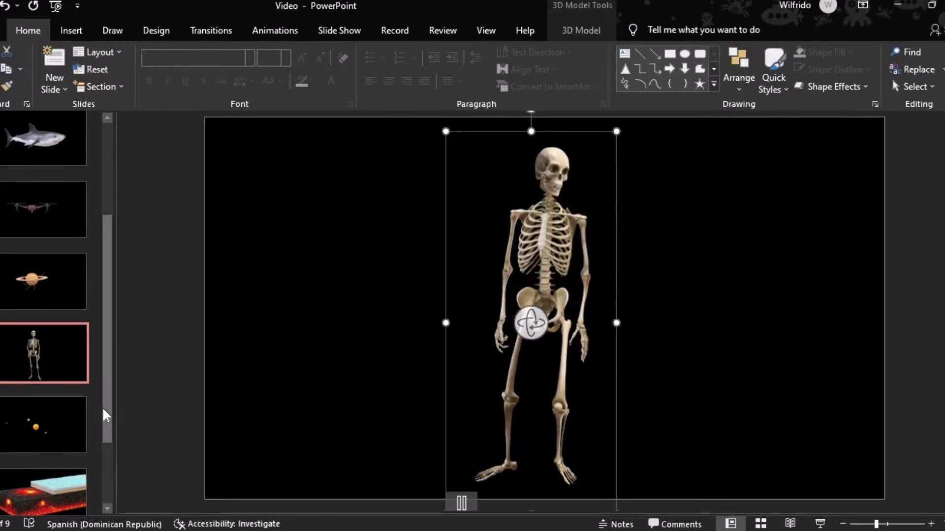
scroll(57, 327, "up", 1)
left_click(51, 324)
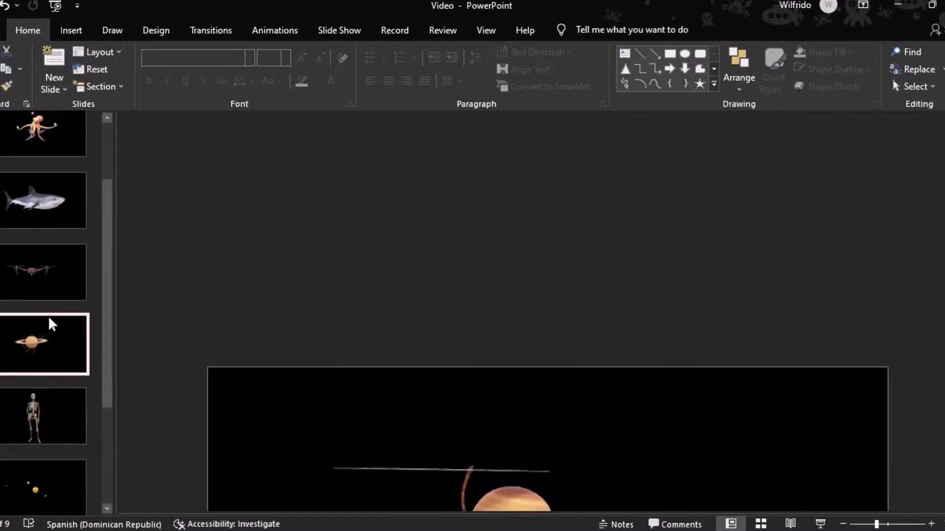
Step: Scroll the thumbnail pane and open the drone slide
scroll(52, 325, "up", 3)
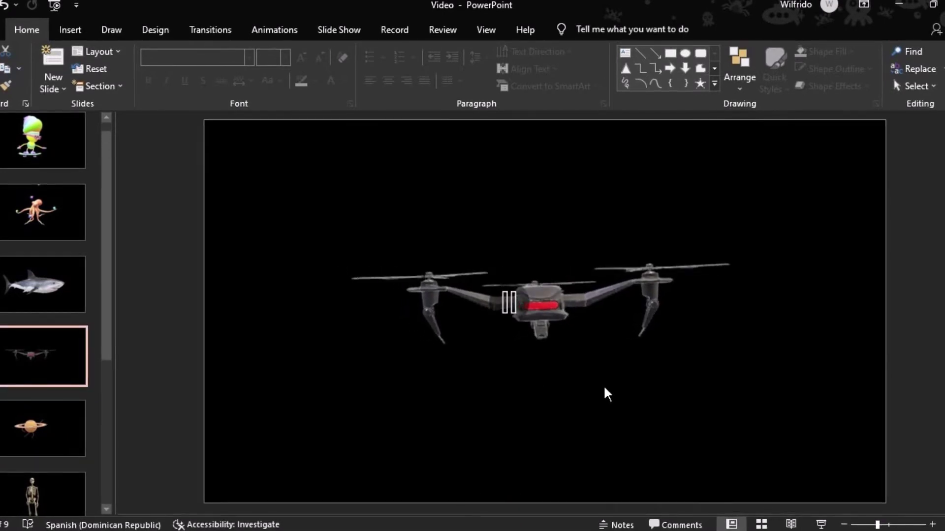
scroll(541, 314, "up", 2)
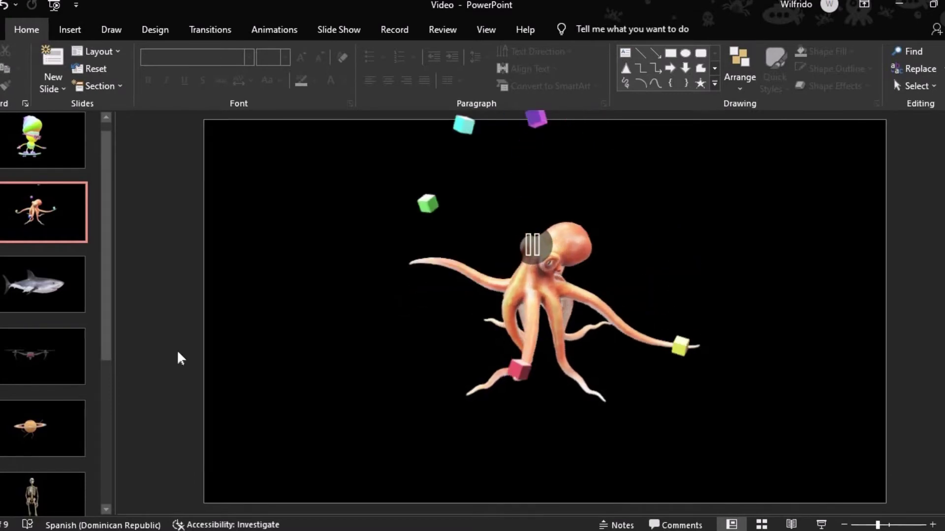
left_click(32, 351)
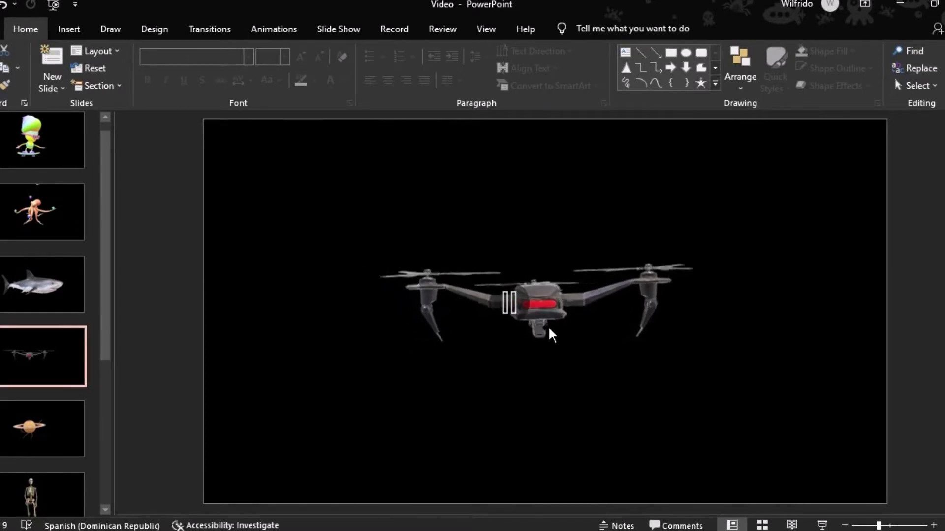
Step: Select the drone model to check it, then deselect it
left_click(548, 333)
left_click(550, 351)
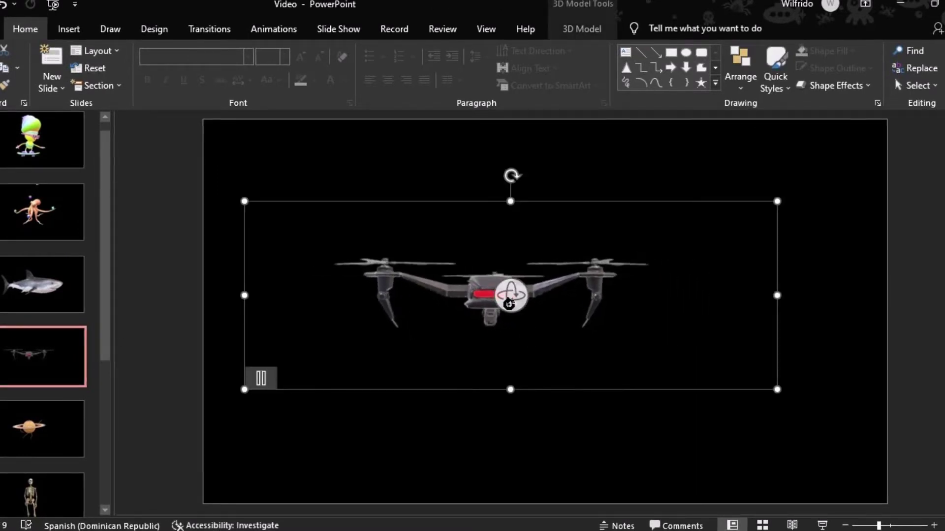
key("Escape")
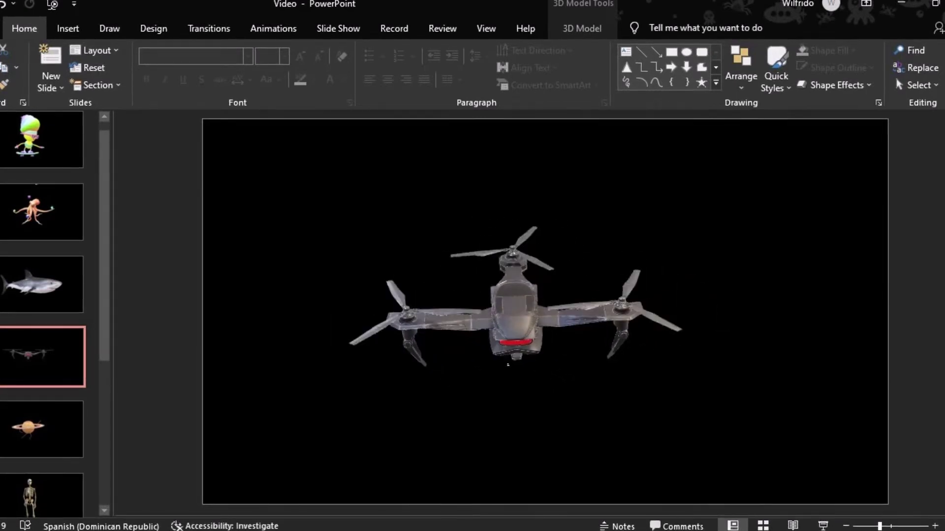
left_click(246, 385)
left_click(53, 193)
Step: Scroll through the thumbnail pane and open the shark slide
scroll(53, 192, "up", 1)
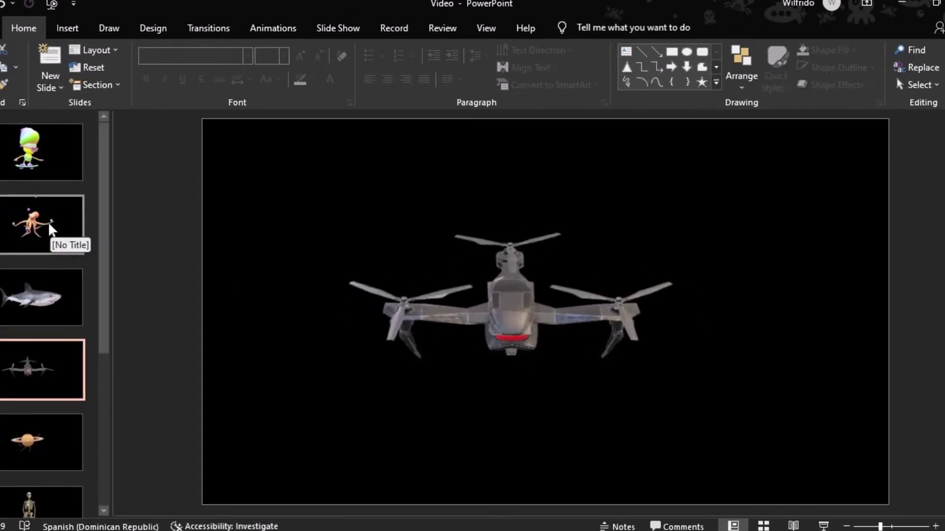
scroll(63, 293, "down", 3)
scroll(63, 293, "down", 2)
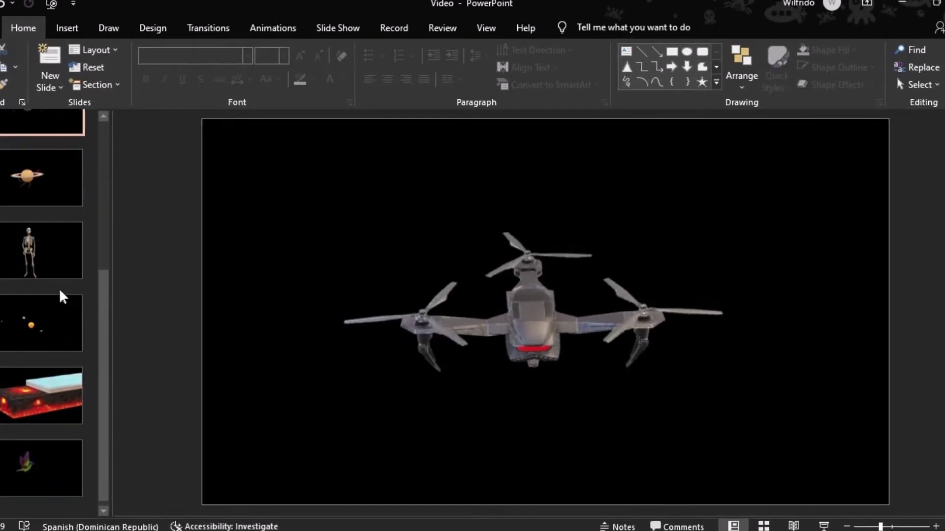
scroll(63, 298, "up", 1)
scroll(64, 298, "up", 2)
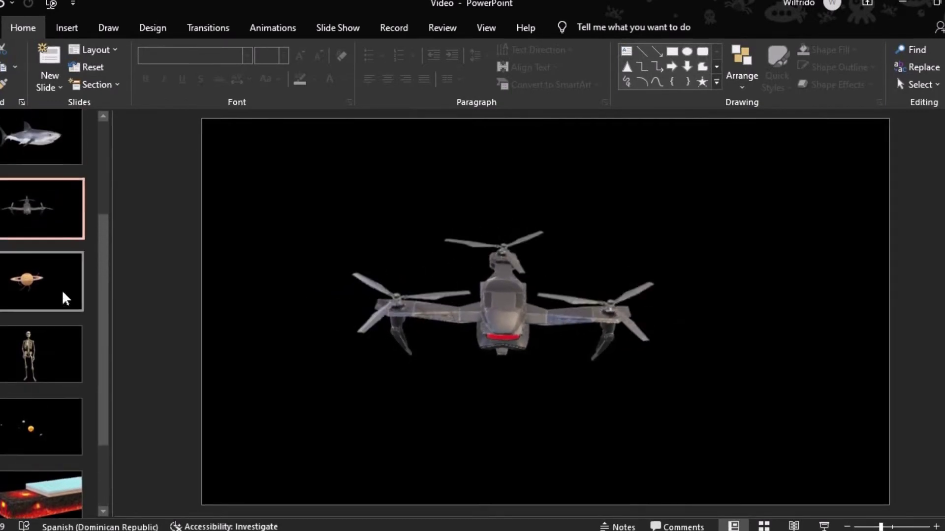
scroll(66, 298, "up", 2)
scroll(67, 296, "up", 2)
scroll(71, 294, "up", 1)
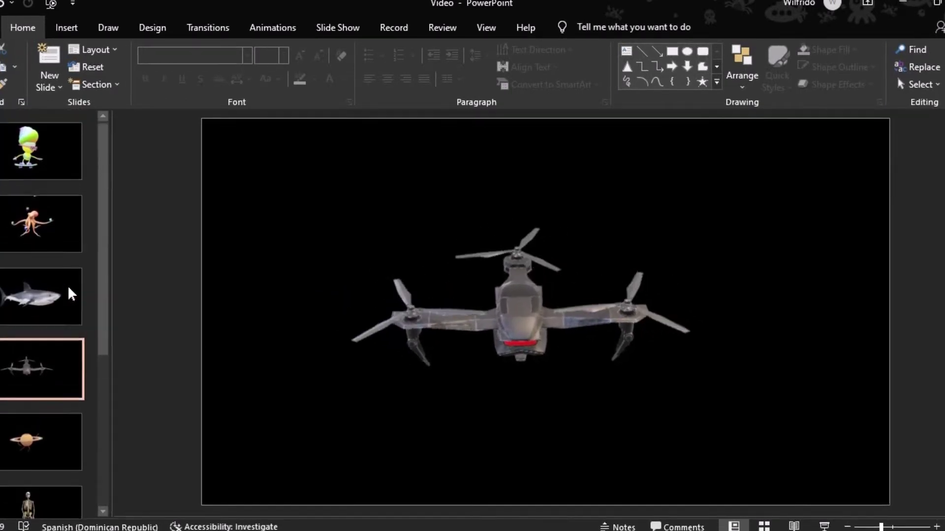
left_click(23, 284)
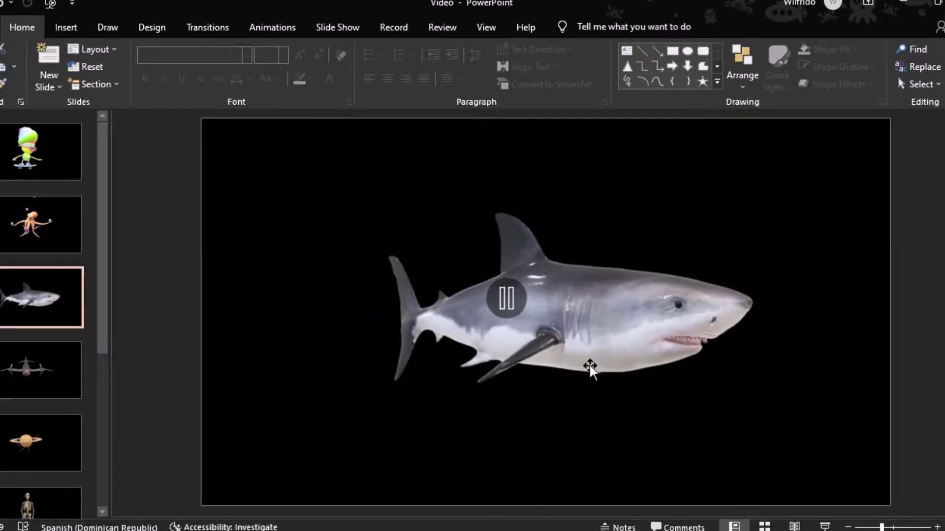
Step: Rotate the shark to a side view, enlarge it, and move it right and up
left_click(616, 343)
left_click_drag(506, 302, 476, 302)
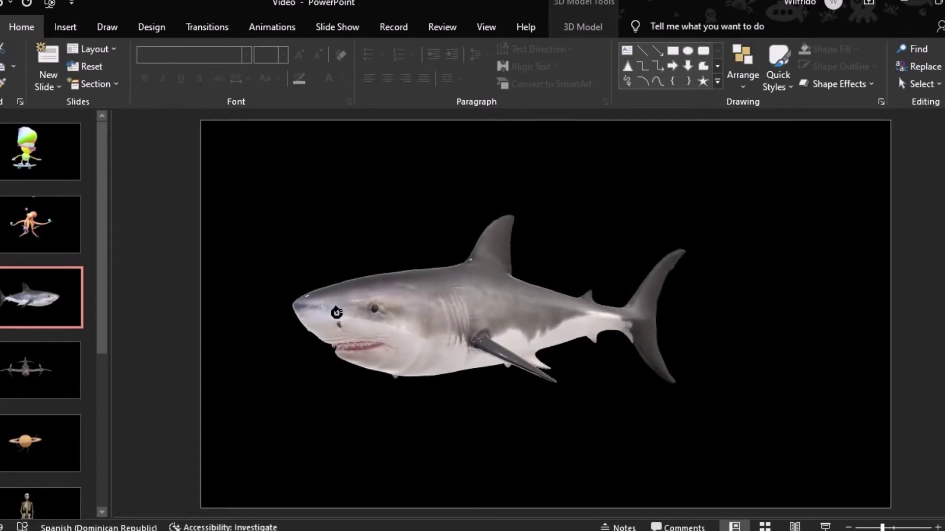
left_click_drag(468, 334, 526, 320)
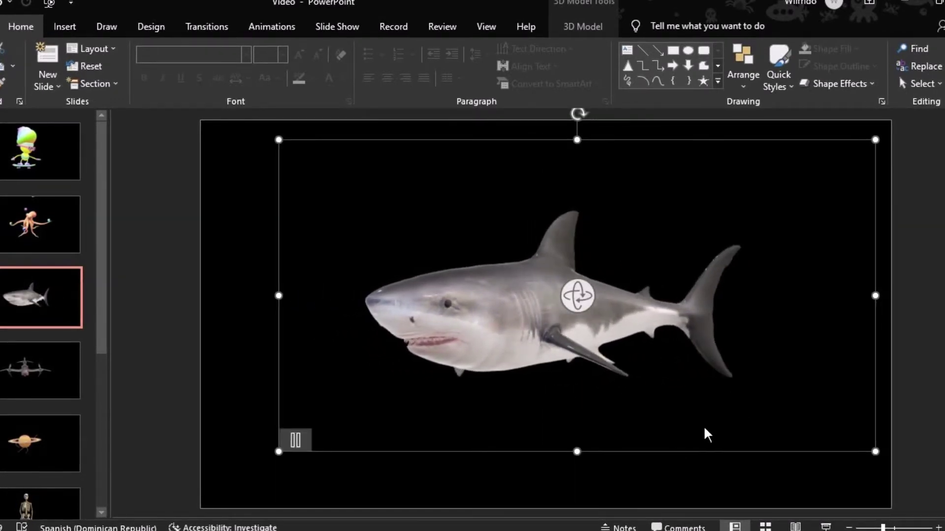
left_click_drag(875, 451, 874, 485)
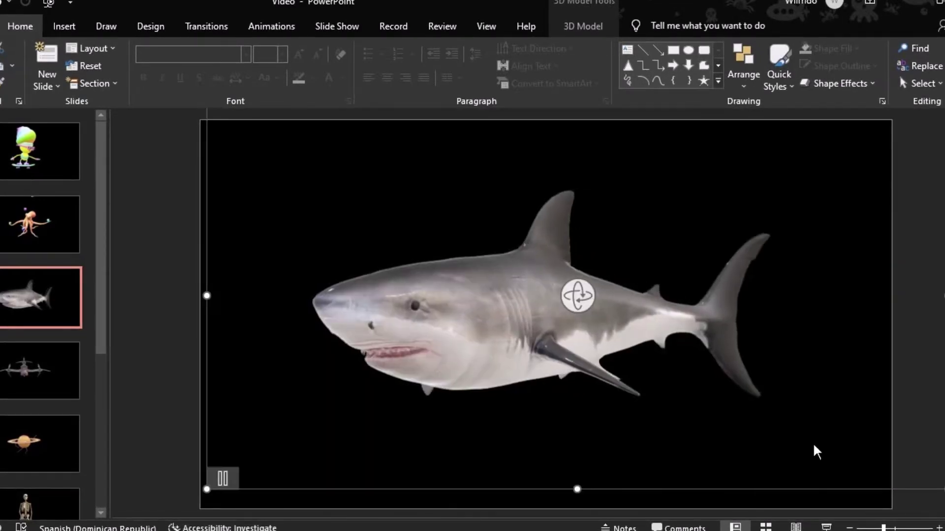
left_click_drag(480, 342, 500, 335)
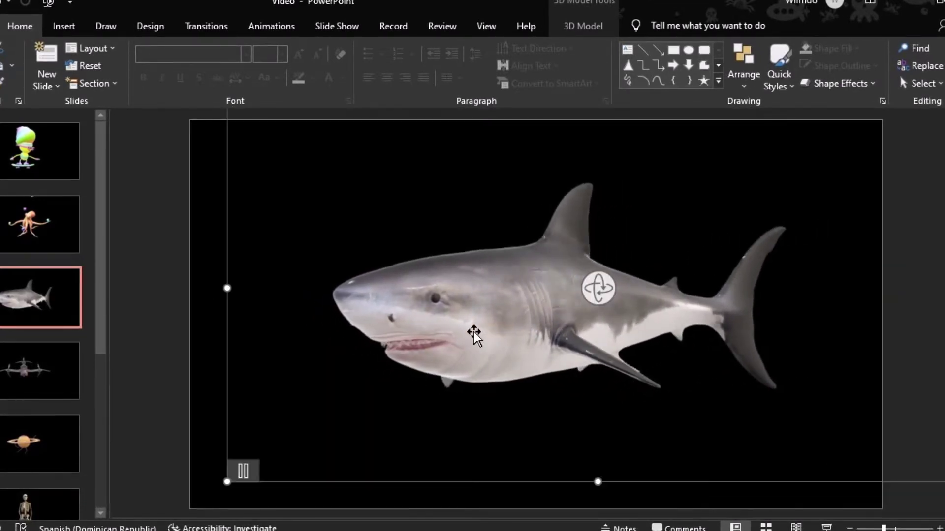
Step: Turn the shark around so its head points right, then go to the first slide
left_click_drag(594, 303, 696, 304)
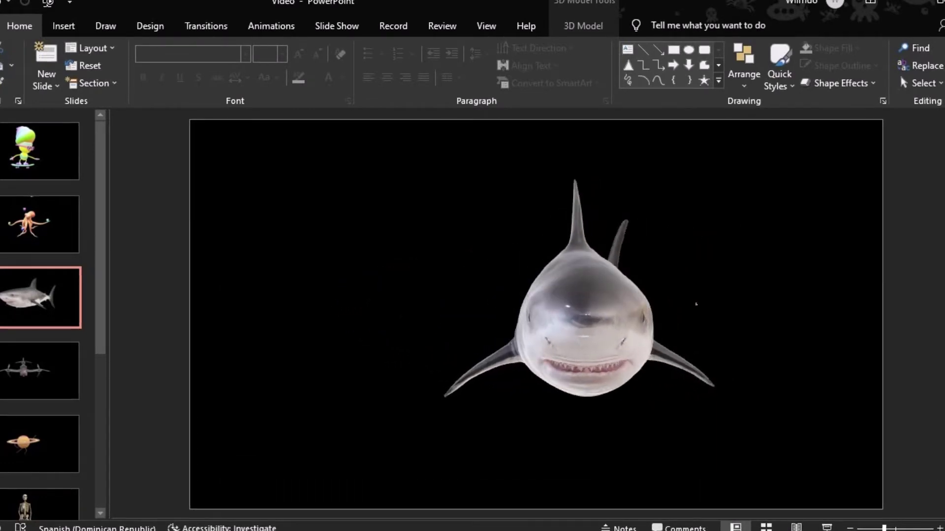
left_click_drag(728, 305, 607, 290)
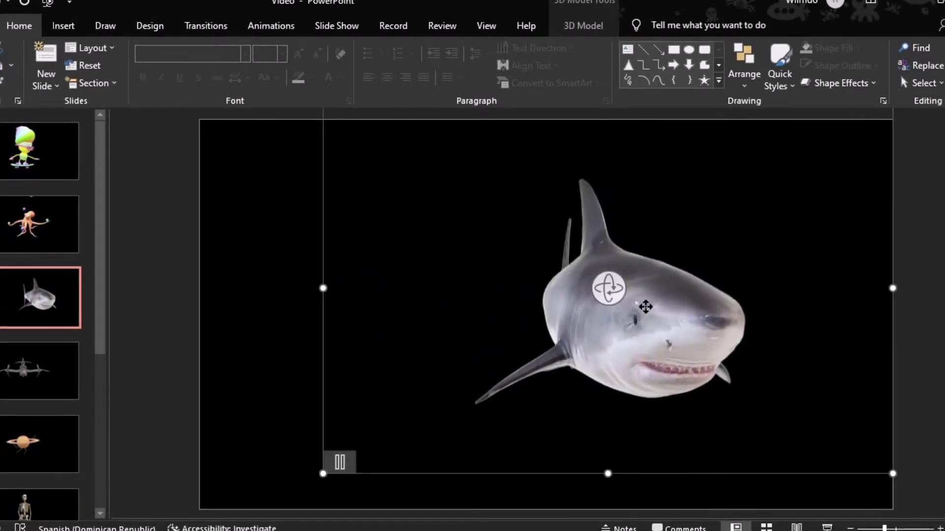
mouse_move(518, 291)
left_mouse_down()
mouse_move(577, 294)
mouse_move(512, 334)
left_mouse_up()
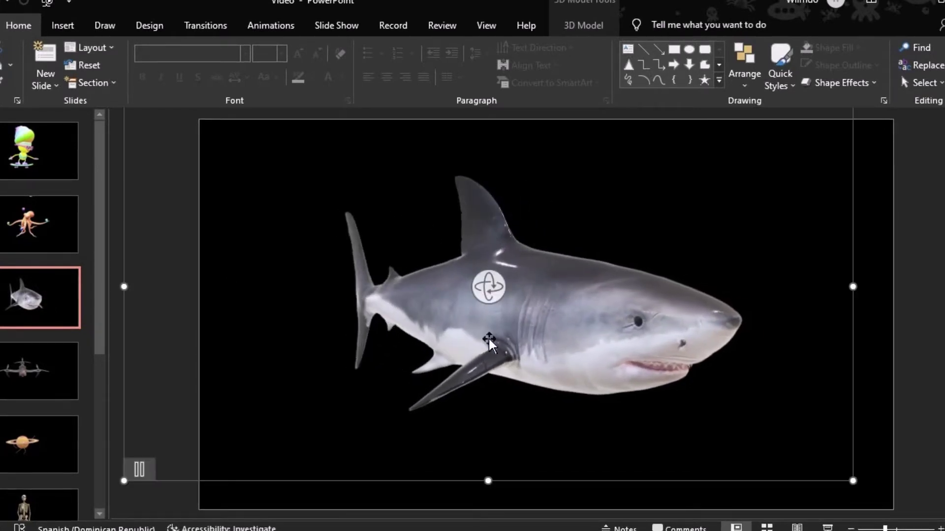
left_click(69, 271)
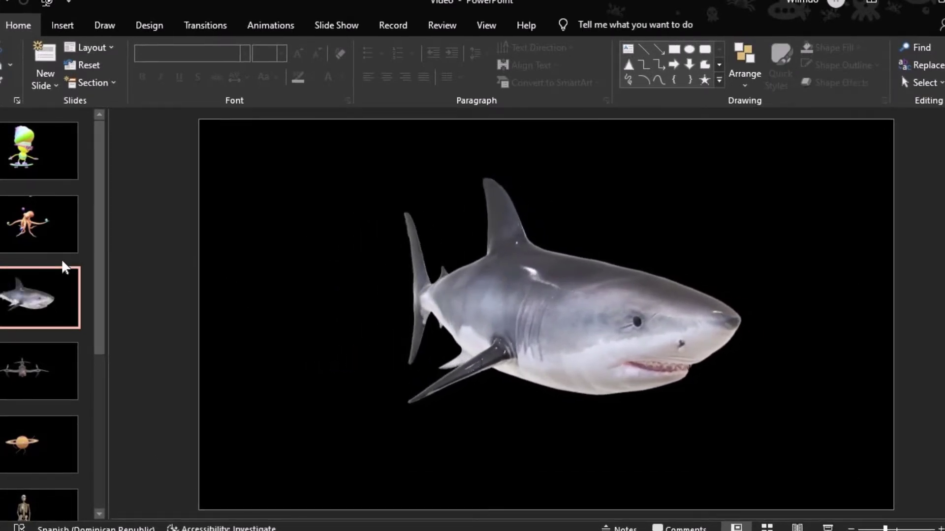
left_click(30, 162)
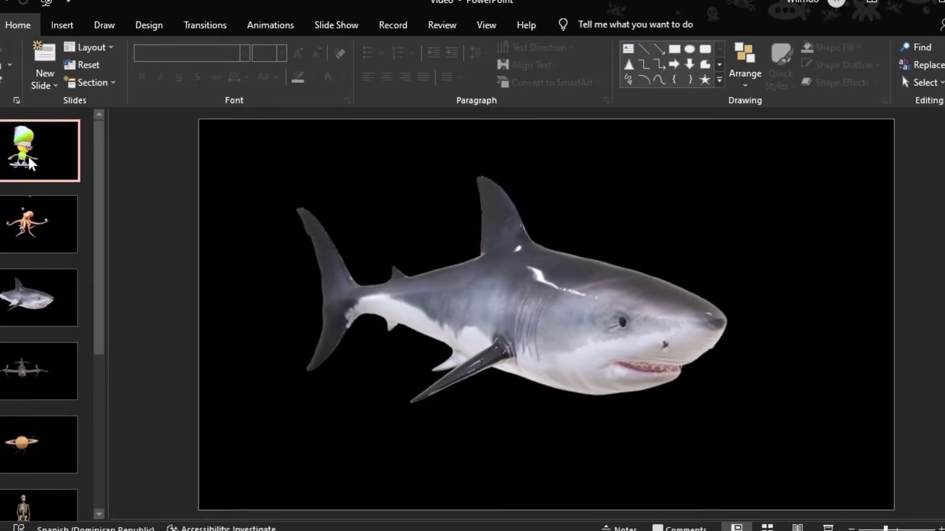
Step: Rotate the skateboarder model toward a side view
left_click(507, 253)
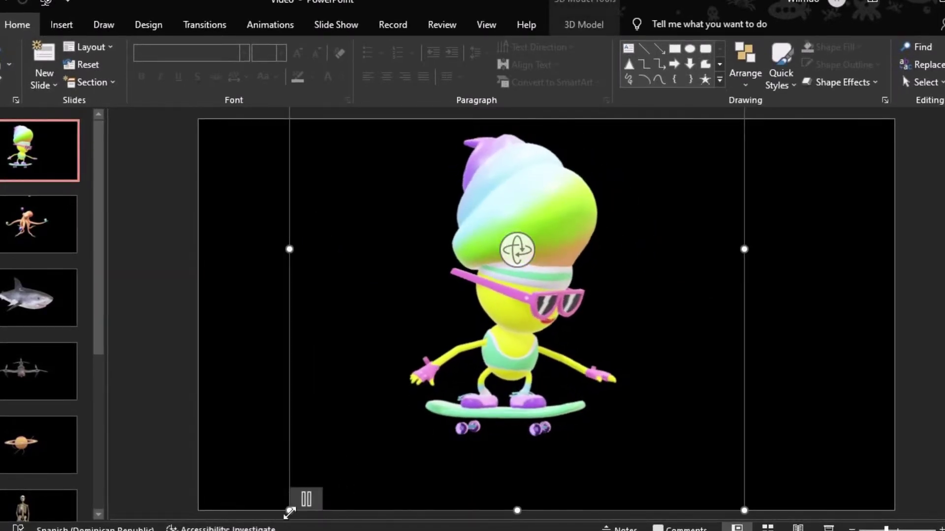
left_click_drag(492, 403, 619, 404)
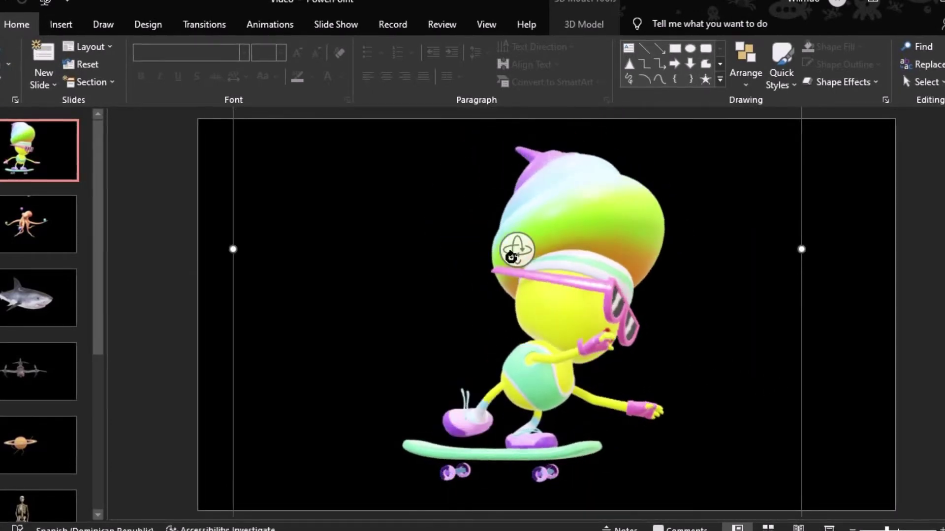
left_click(369, 252)
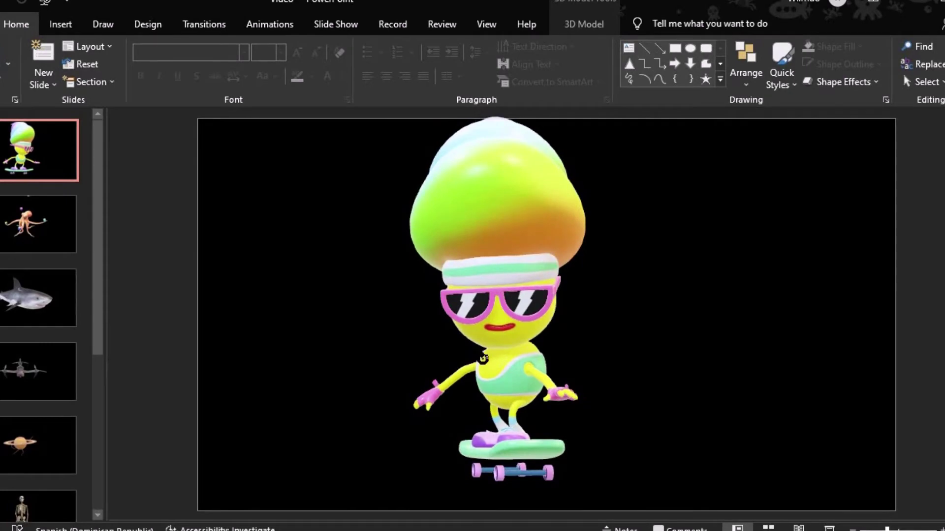
left_click(483, 359)
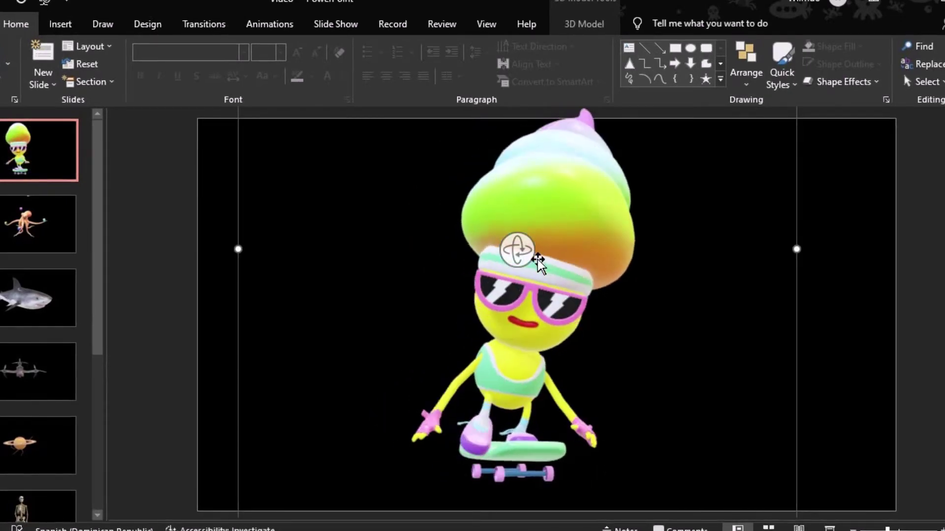
mouse_move(517, 251)
left_mouse_down()
mouse_move(417, 238)
mouse_move(674, 381)
left_mouse_up()
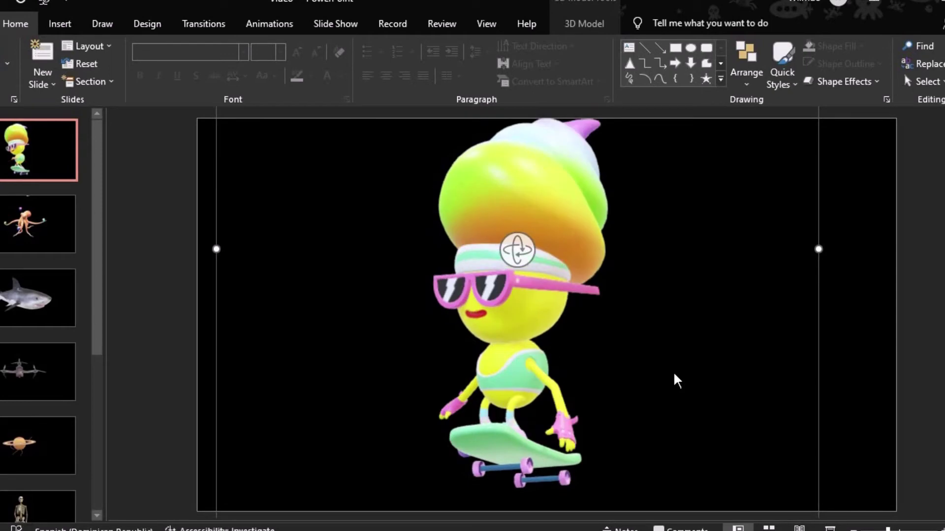
left_click(916, 315)
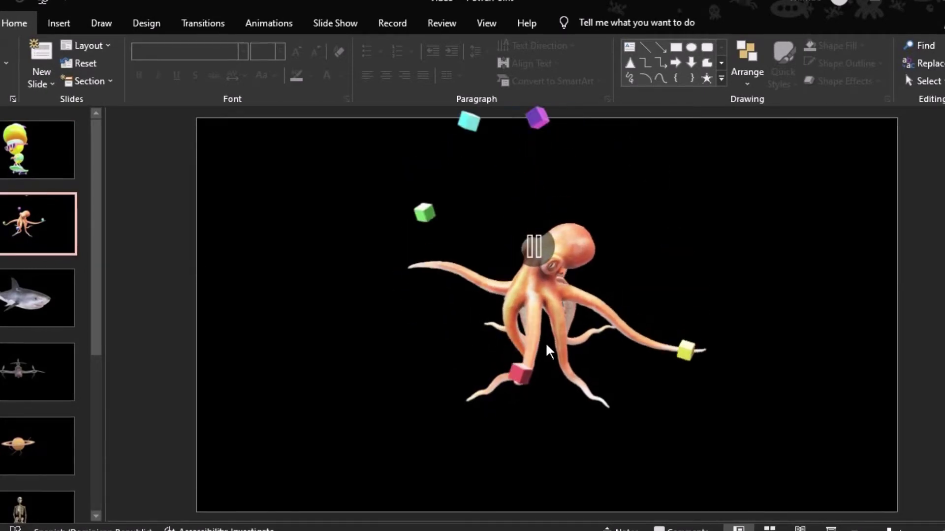
Step: Widen the octopus model's frame on slide 2 toward the slide edges
left_click(539, 340)
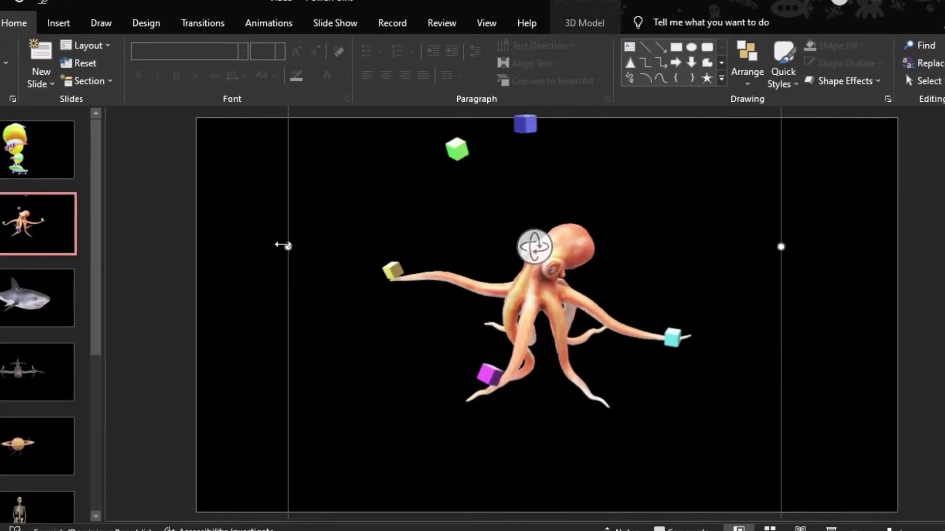
left_click_drag(288, 247, 205, 247)
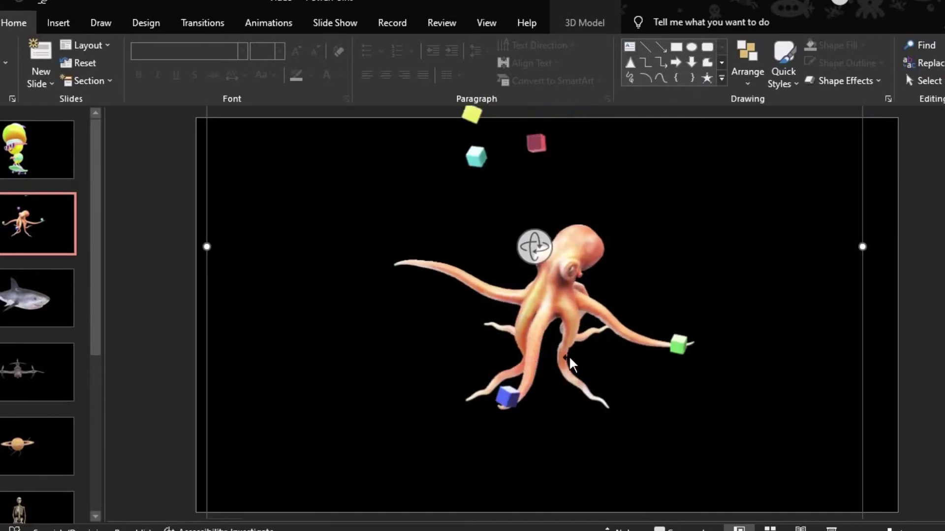
key("Escape")
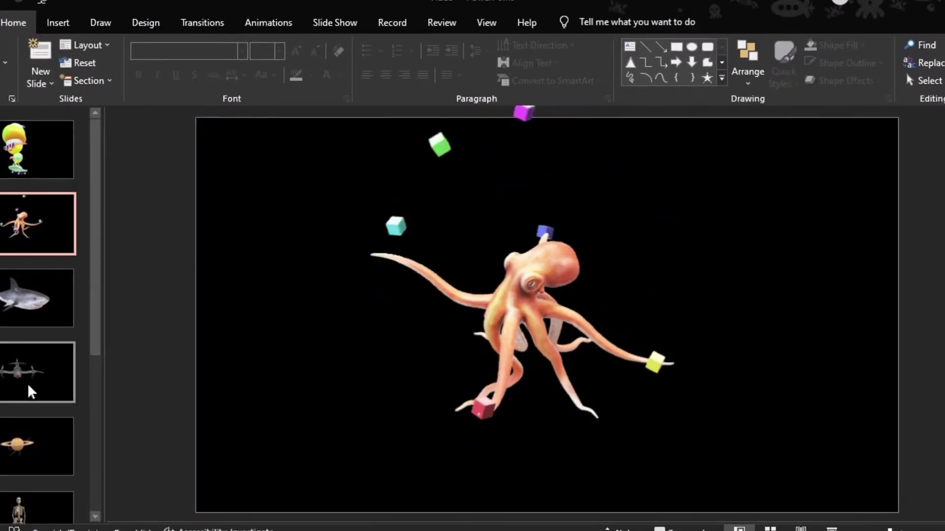
scroll(22, 409, "down", 2)
scroll(23, 409, "down", 2)
scroll(25, 433, "down", 2)
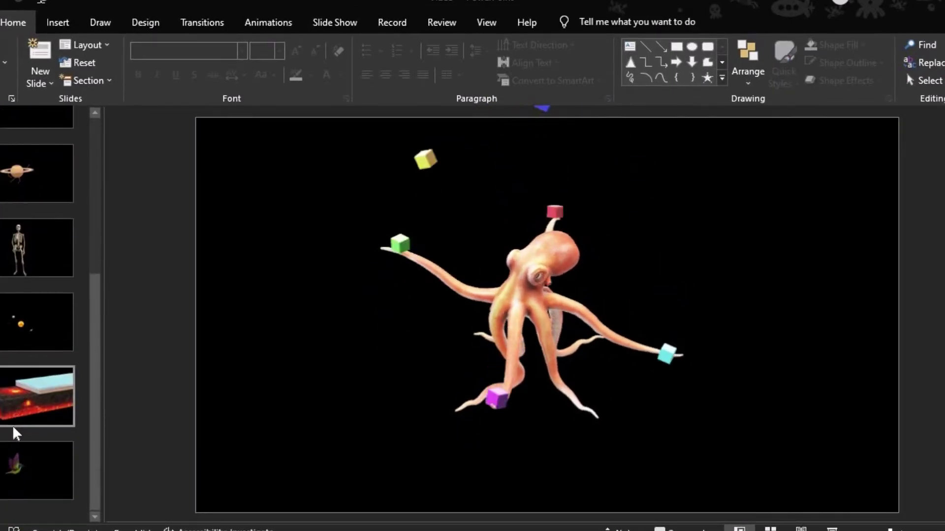
left_click(40, 85)
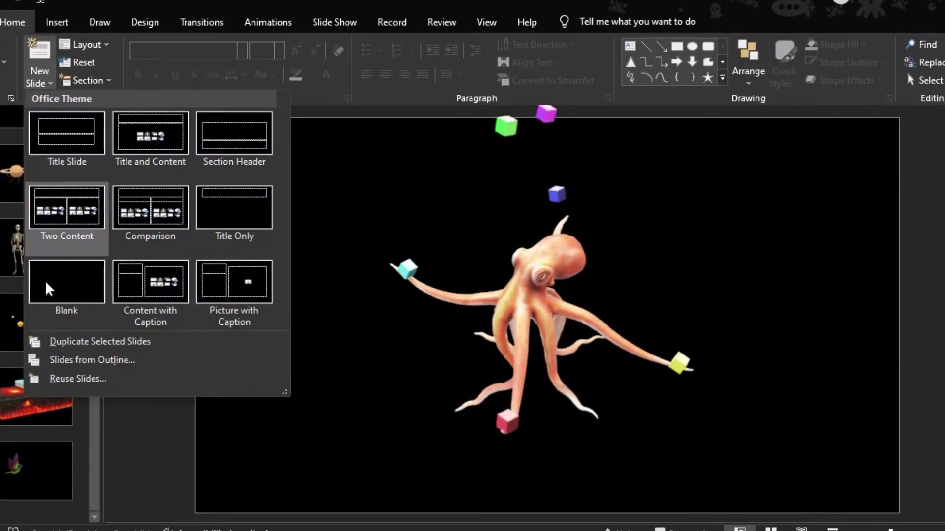
Step: Add a new Blank slide after the octopus slide
left_click(48, 295)
scroll(18, 337, "down", 2)
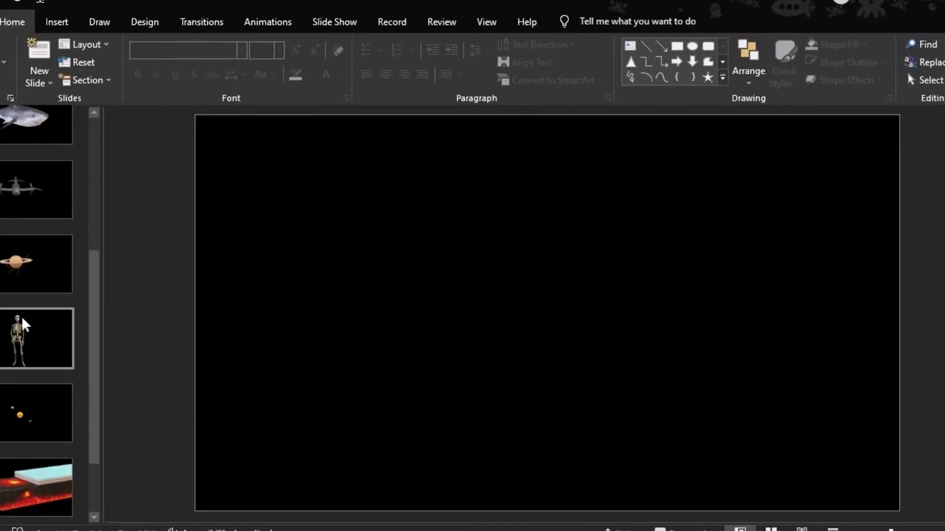
scroll(32, 322, "up", 3)
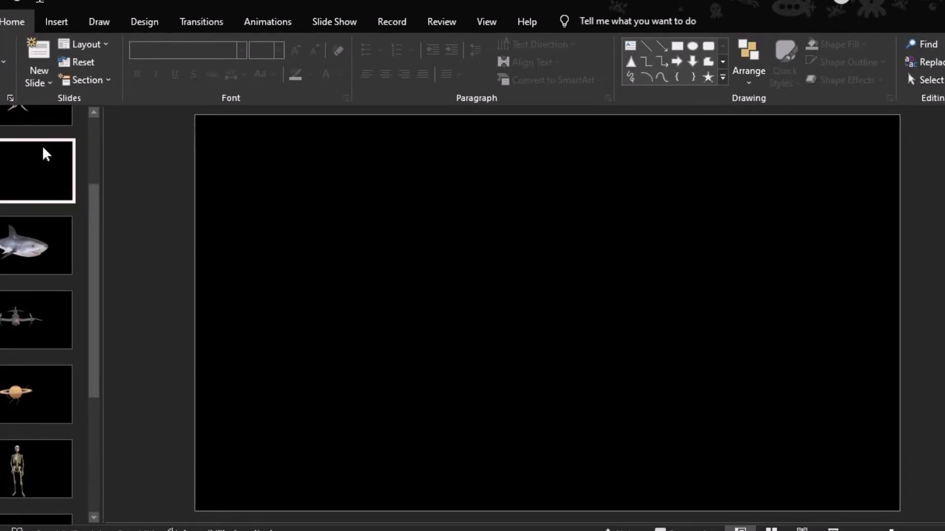
scroll(44, 155, "up", 1)
scroll(47, 156, "up", 1)
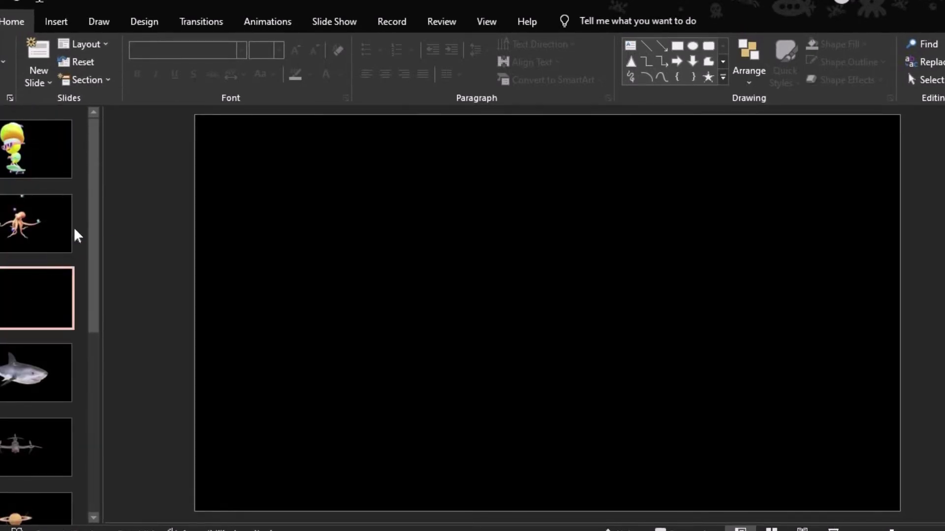
Step: Insert a picture from This Device via Insert > Pictures
left_click(56, 22)
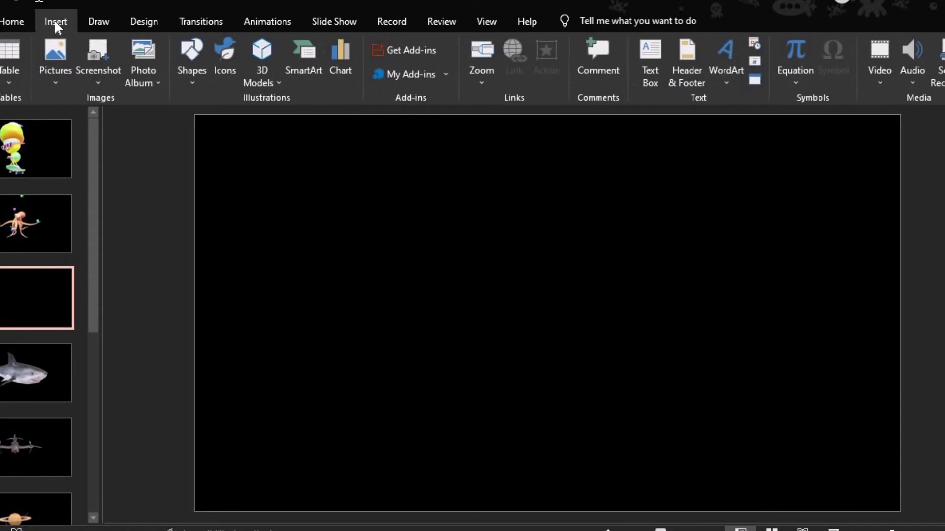
left_click(56, 82)
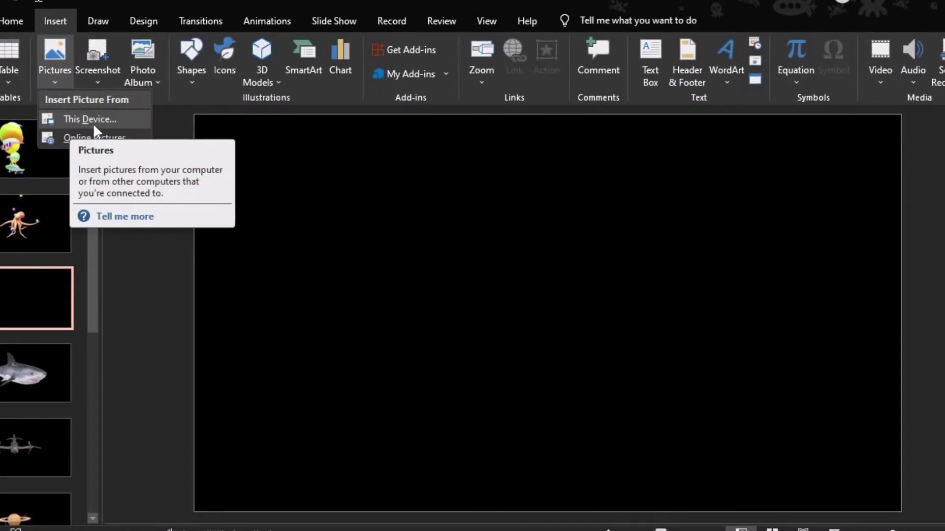
left_click(89, 120)
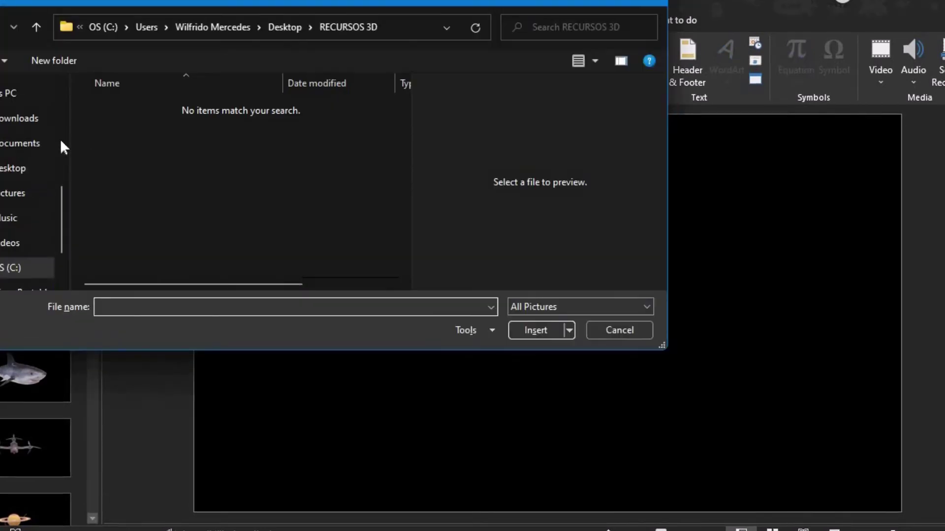
Step: Navigate to the RECURSOS 3D folder on the Desktop
left_click(18, 167)
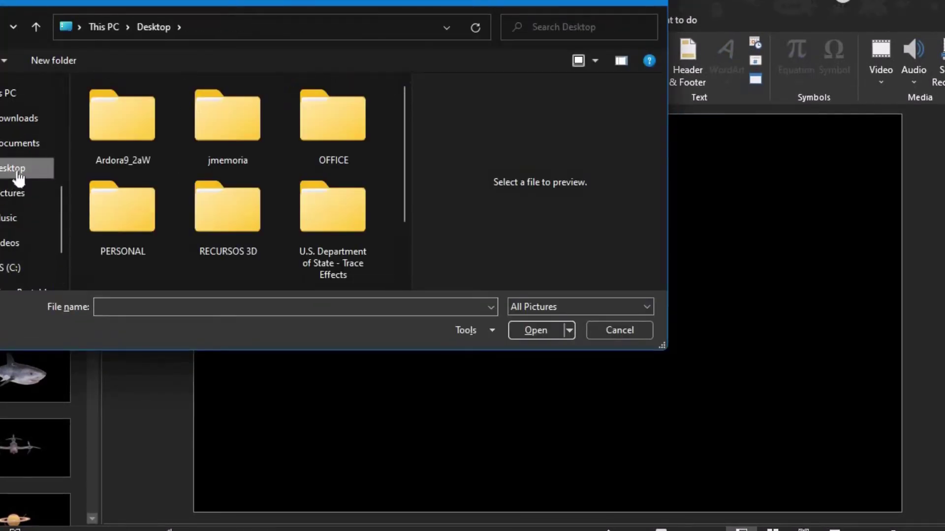
scroll(205, 187, "down", 2)
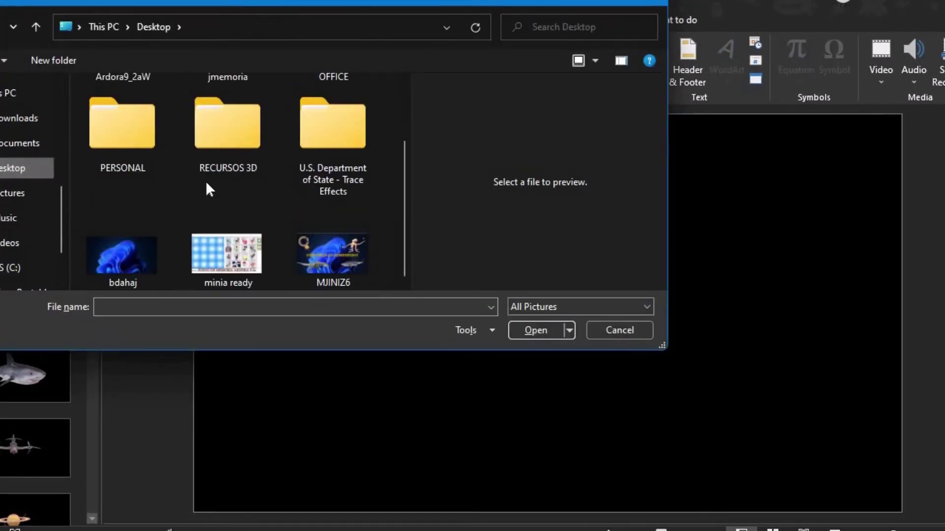
double_click(223, 158)
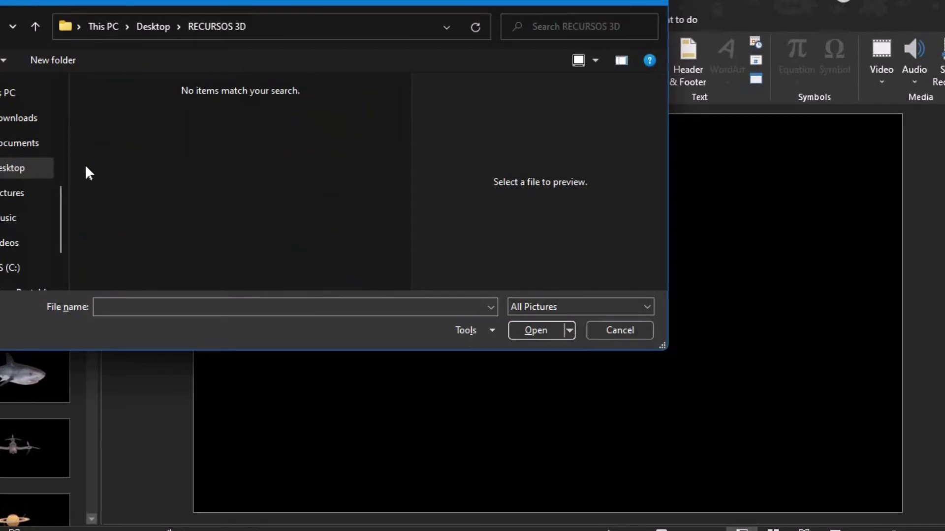
left_click(11, 169)
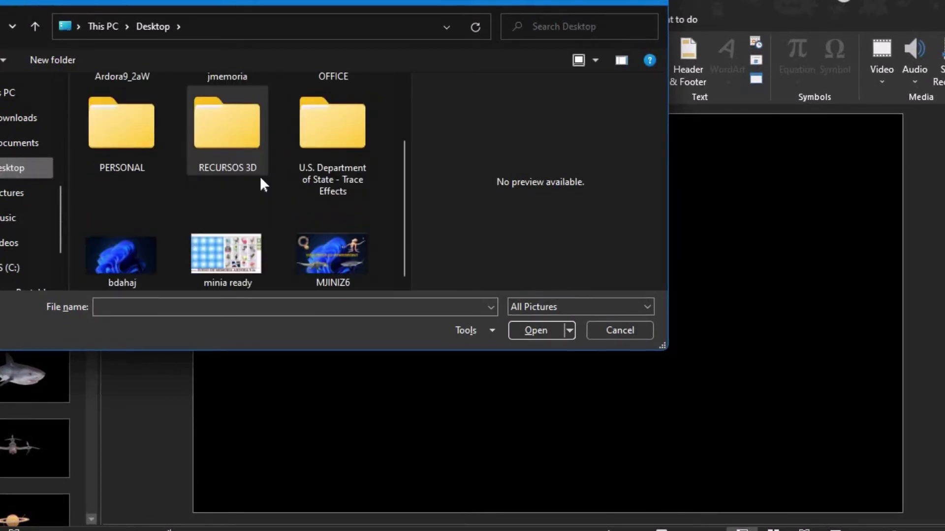
left_click(35, 169)
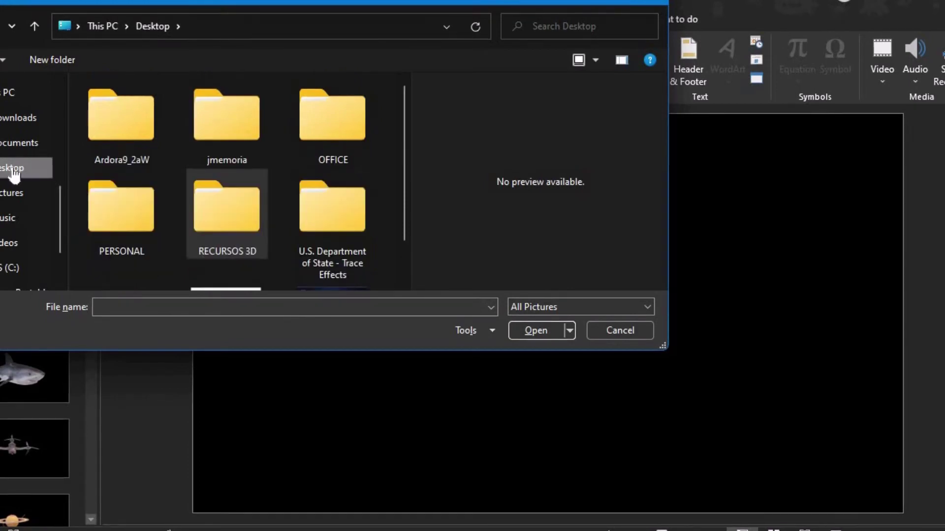
double_click(236, 238)
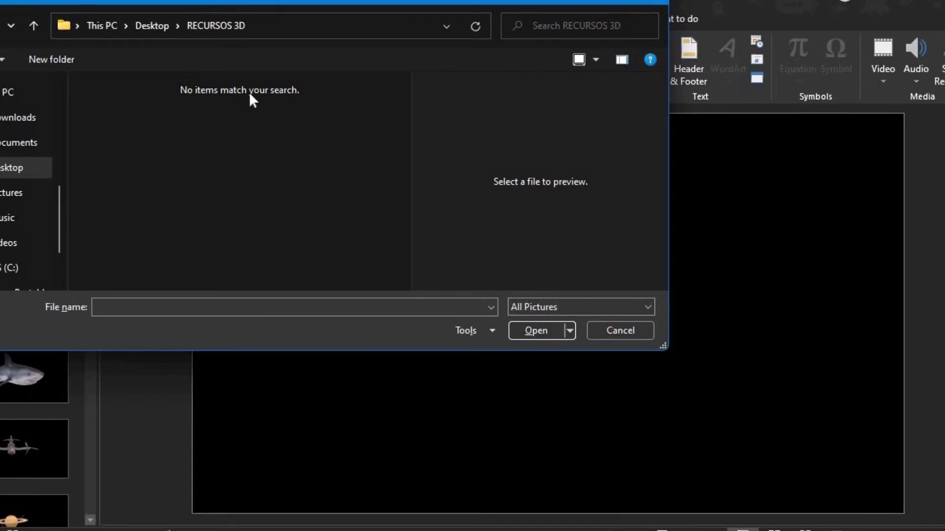
Step: Show All Files and insert the Banco de peces 3D model
left_click(646, 310)
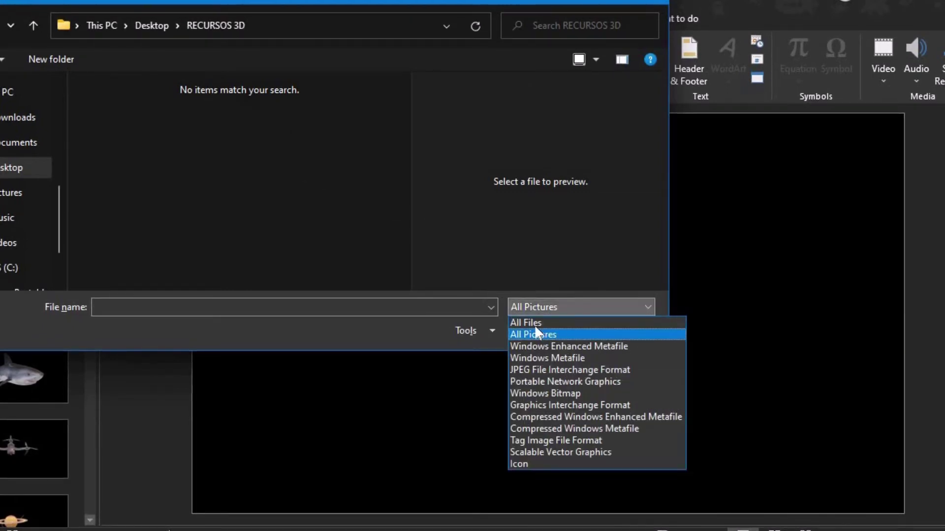
left_click(523, 320)
scroll(260, 198, "down", 1)
scroll(259, 198, "down", 1)
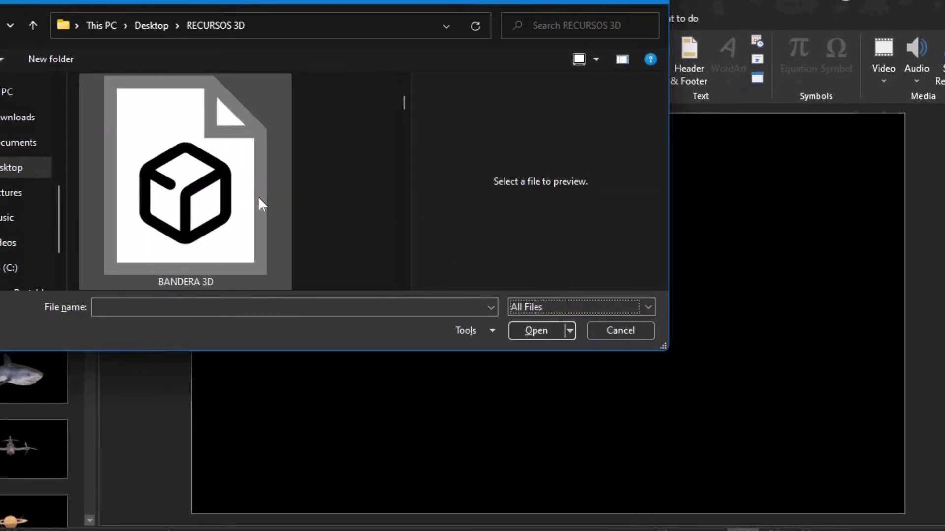
scroll(260, 198, "up", 2)
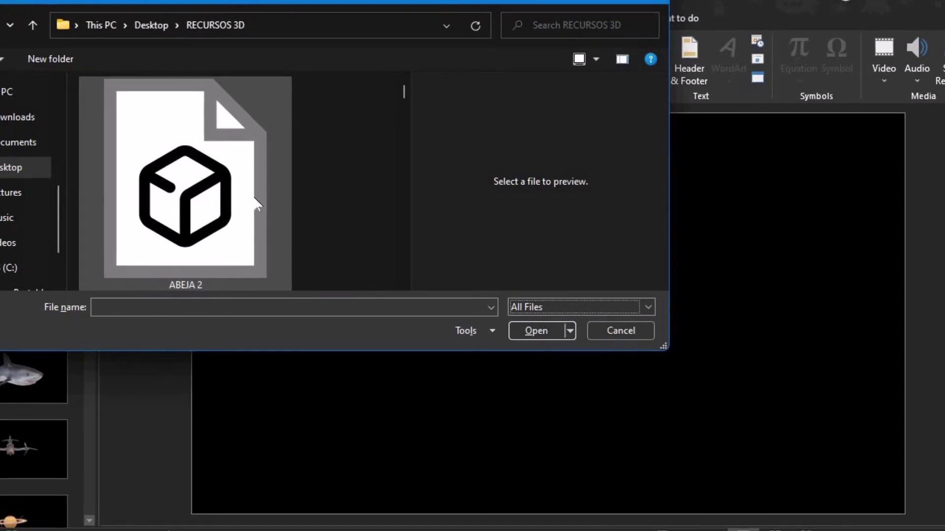
scroll(248, 205, "down", 1)
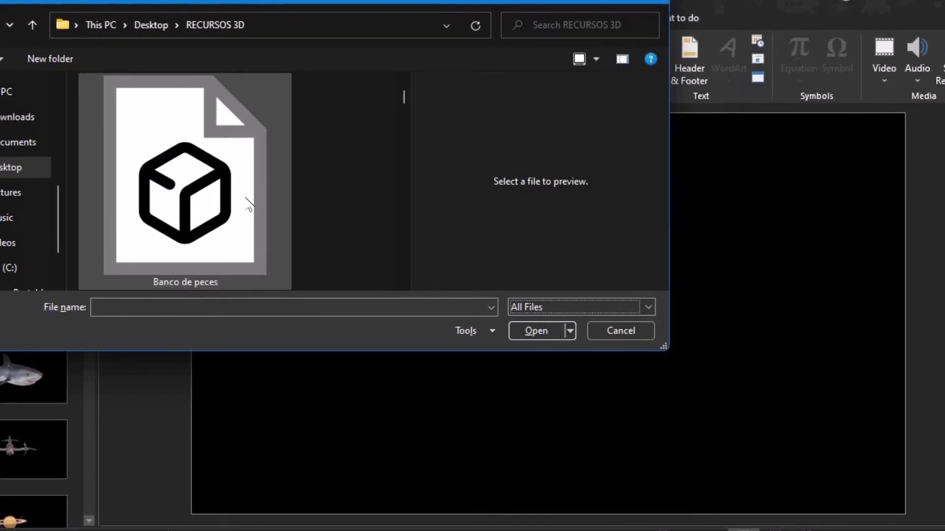
double_click(174, 241)
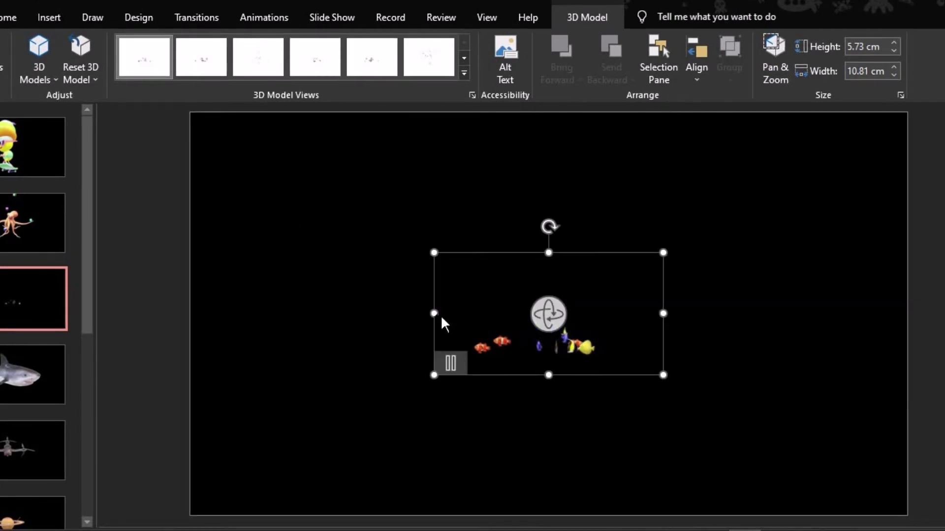
Step: Widen and enlarge the fish school model to fill most of the black slide
left_click_drag(435, 312, 300, 313)
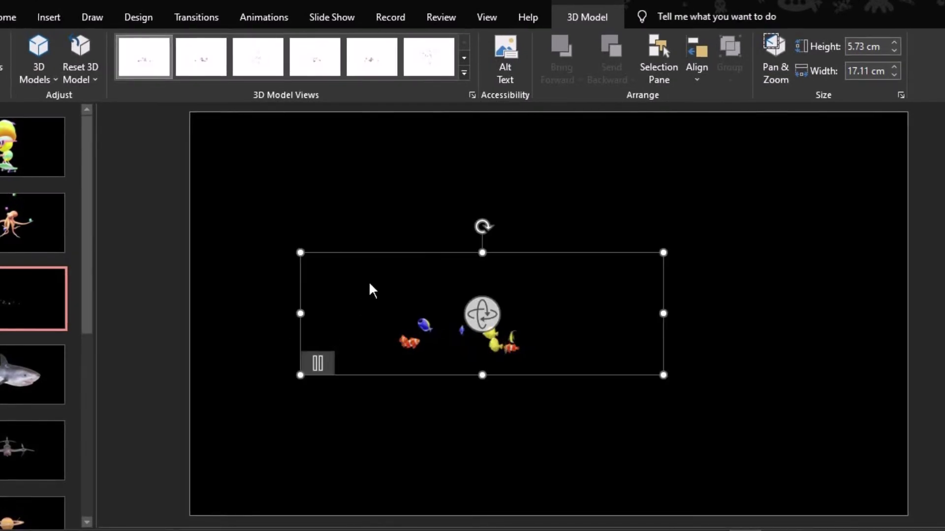
left_click_drag(663, 375, 763, 464)
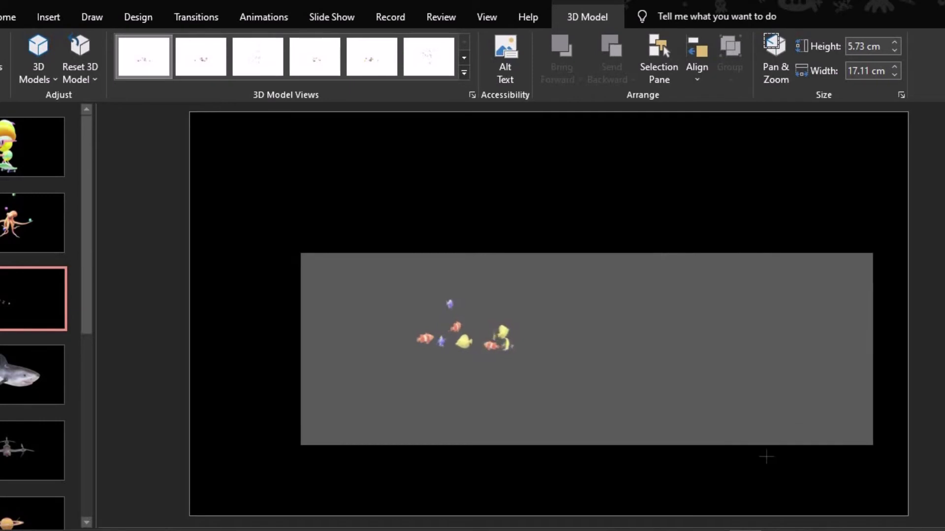
left_click_drag(719, 415, 622, 367)
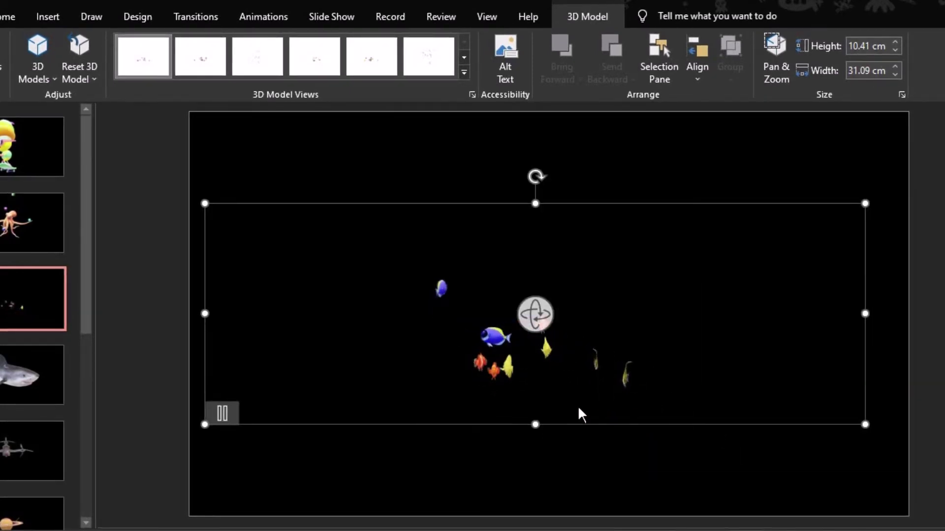
left_click_drag(543, 428, 504, 488)
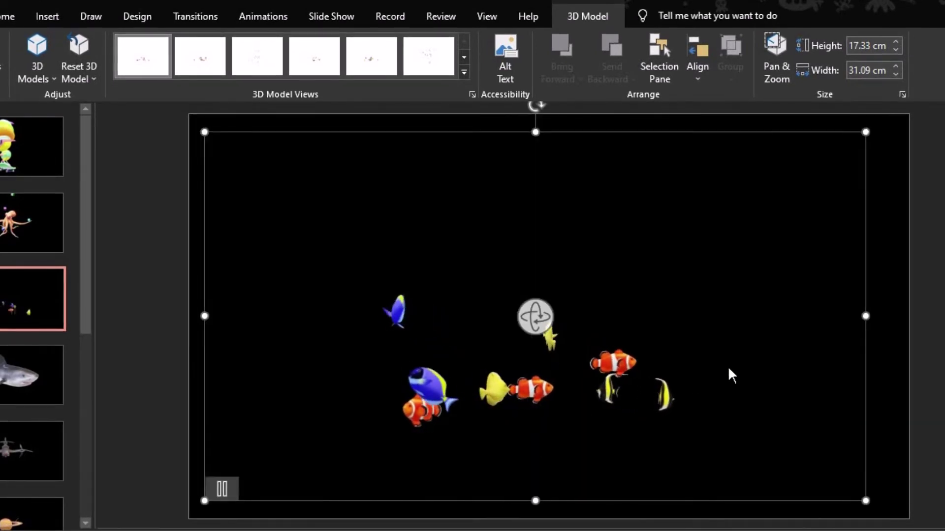
mouse_move(728, 366)
left_mouse_down()
mouse_move(731, 381)
mouse_move(672, 355)
left_mouse_up()
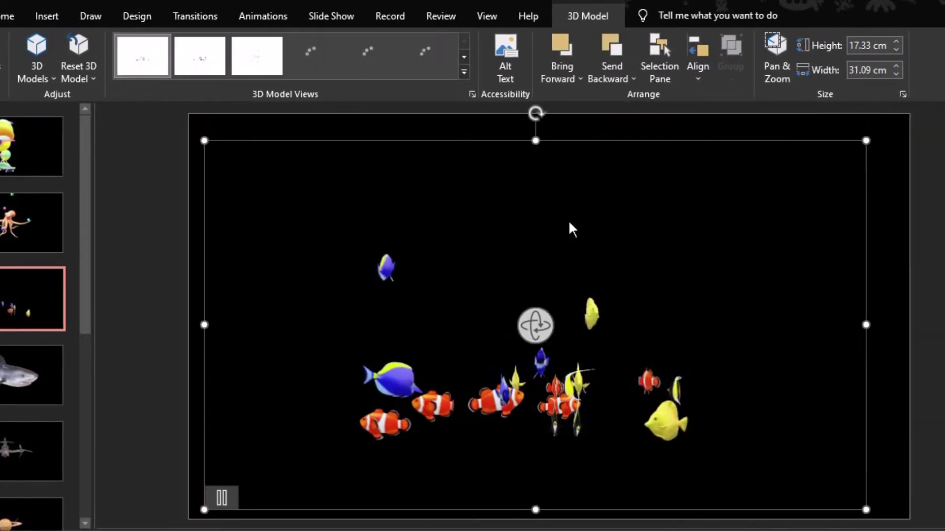
left_click_drag(866, 140, 870, 148)
key("Escape")
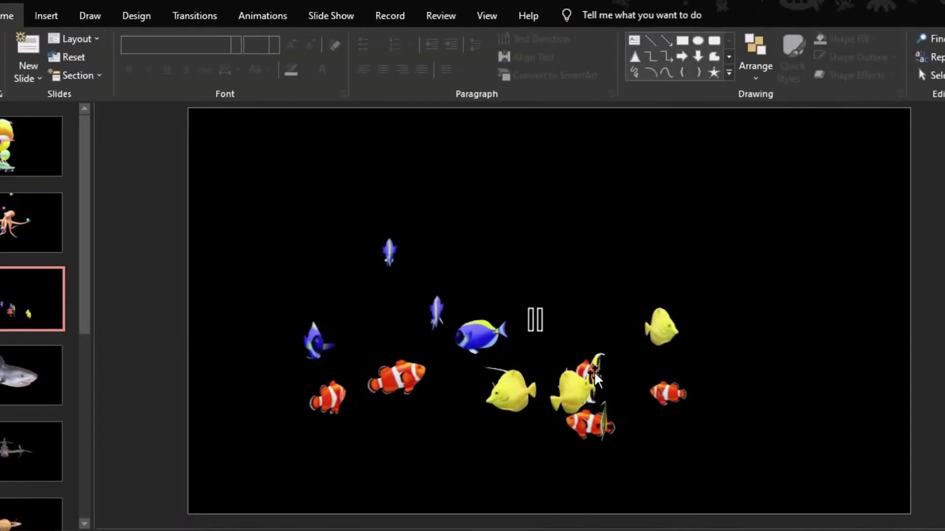
Step: Rotate the fish school into a new swimming arrangement and reposition it on the slide
left_click(535, 321)
left_click(535, 321)
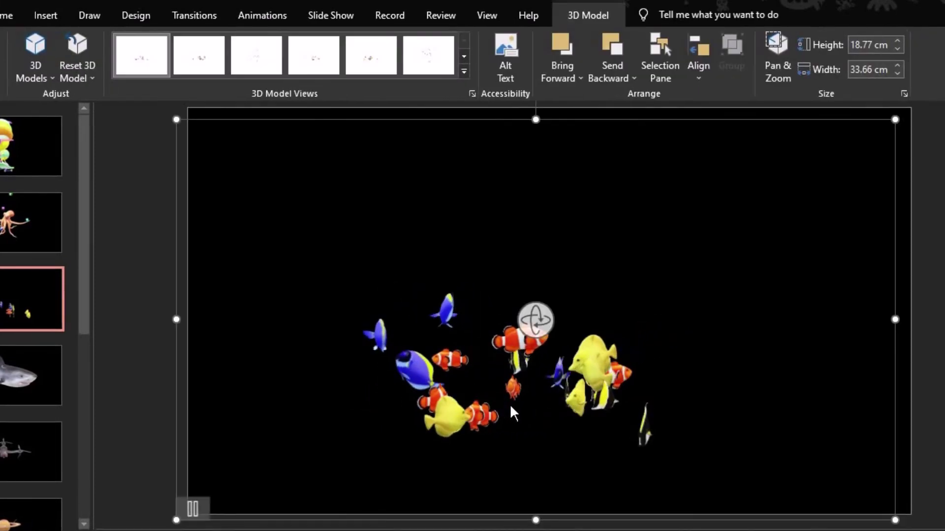
left_click_drag(535, 355, 516, 325)
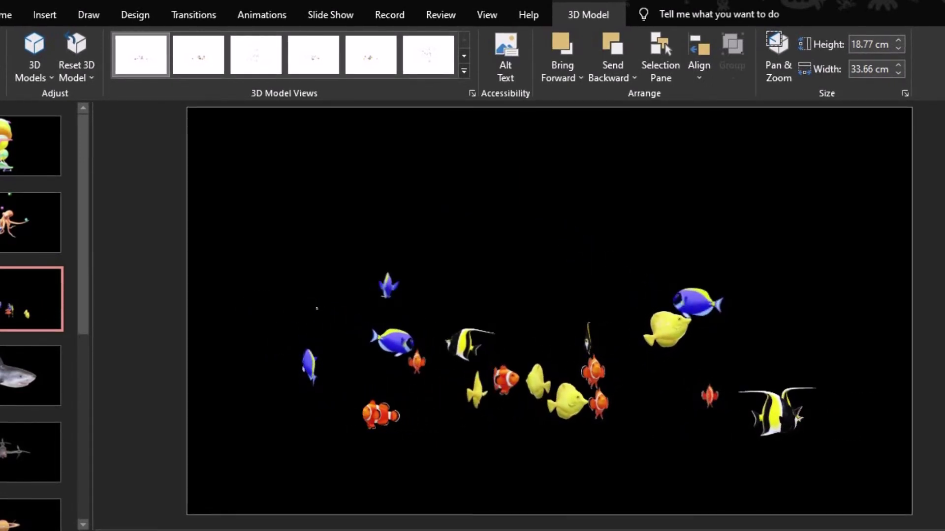
left_click(838, 279)
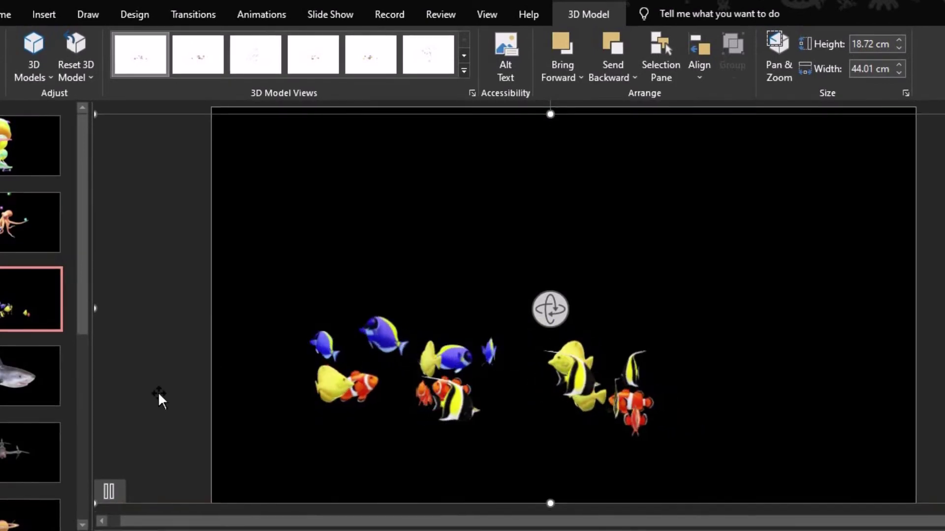
scroll(17, 475, "down", 3)
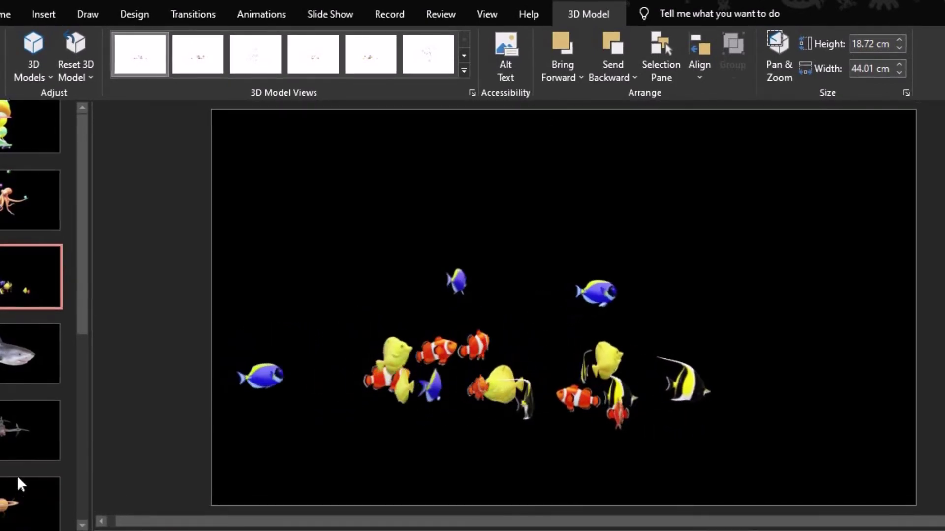
scroll(16, 473, "down", 2)
scroll(16, 472, "down", 1)
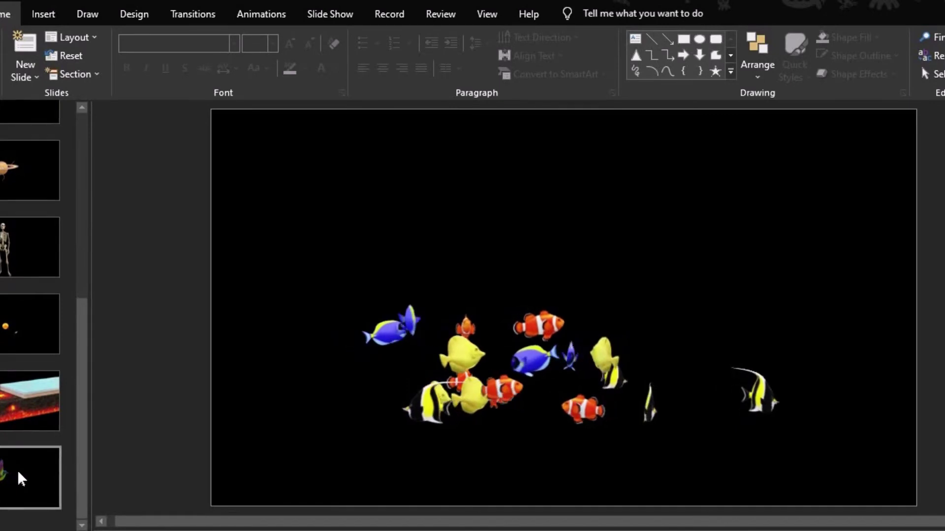
left_click_drag(523, 392, 532, 362)
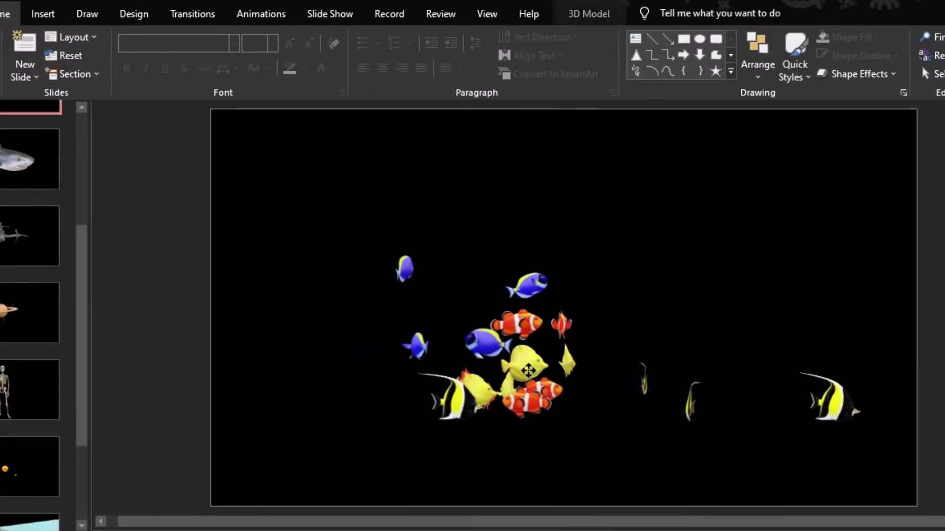
scroll(46, 486, "down", 2)
scroll(45, 484, "down", 2)
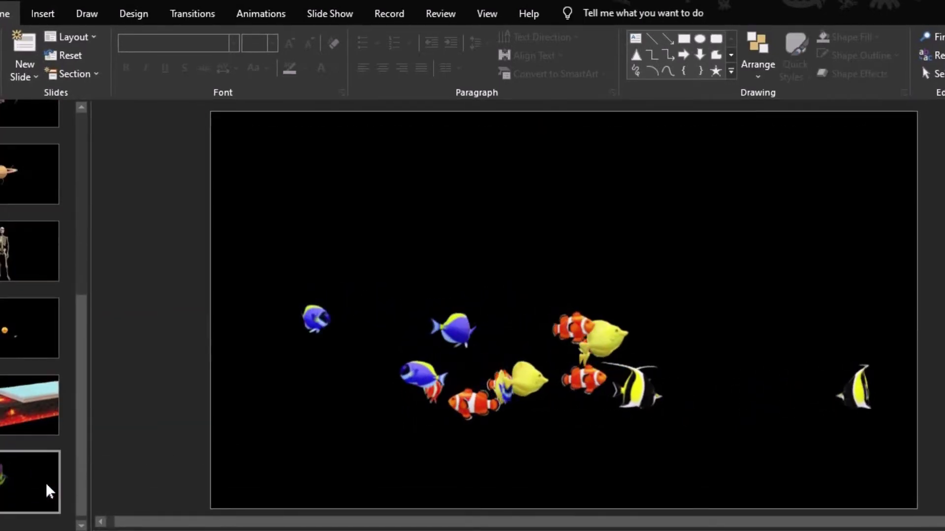
left_click(364, 458)
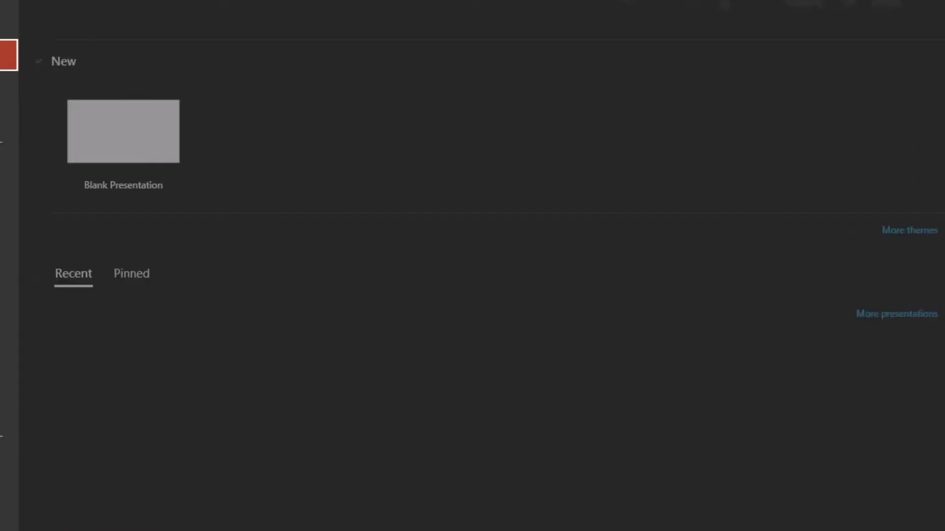
Step: Save the presentation to the Desktop as VIDEOTECA 3D-POWERPOINT
left_click(17, 229)
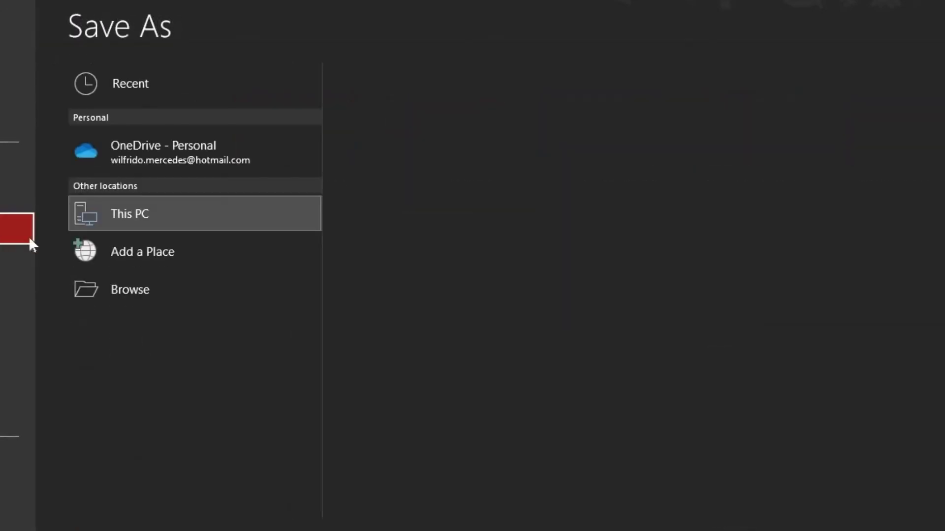
left_click(130, 295)
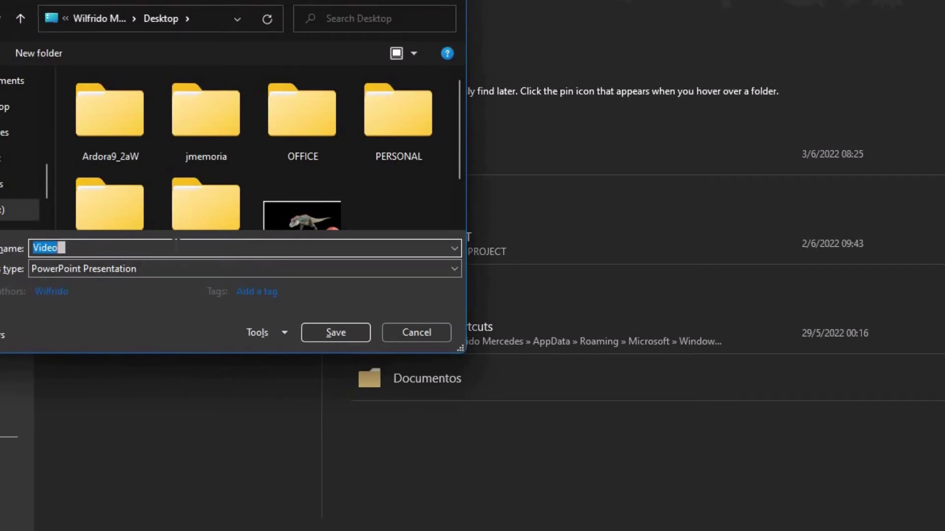
left_click(58, 248)
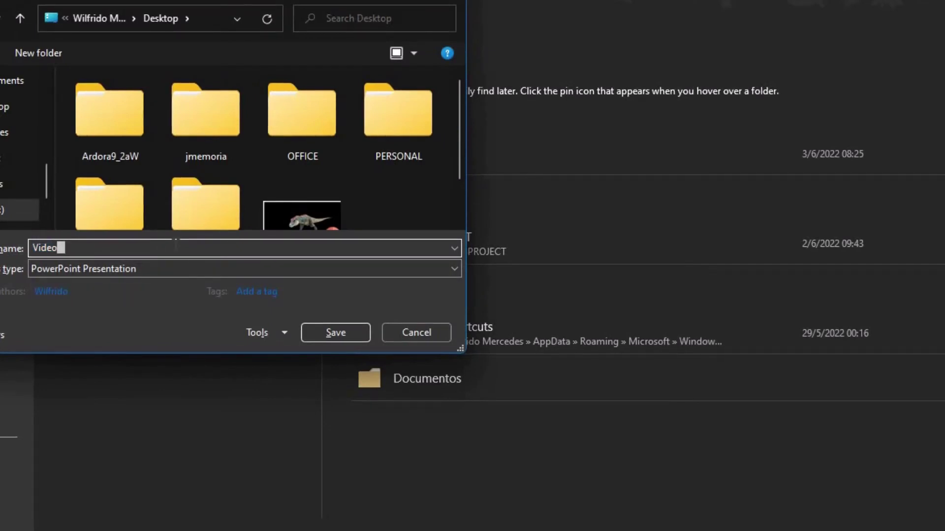
key("BackSpace")
key("BackSpace")
key("BackSpace")
left_click(5, 106)
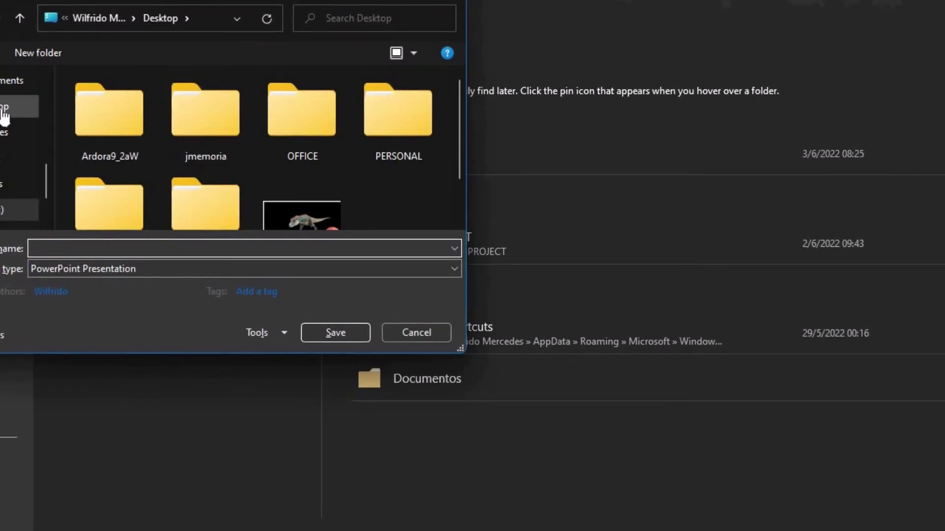
left_click(80, 249)
left_click(80, 249)
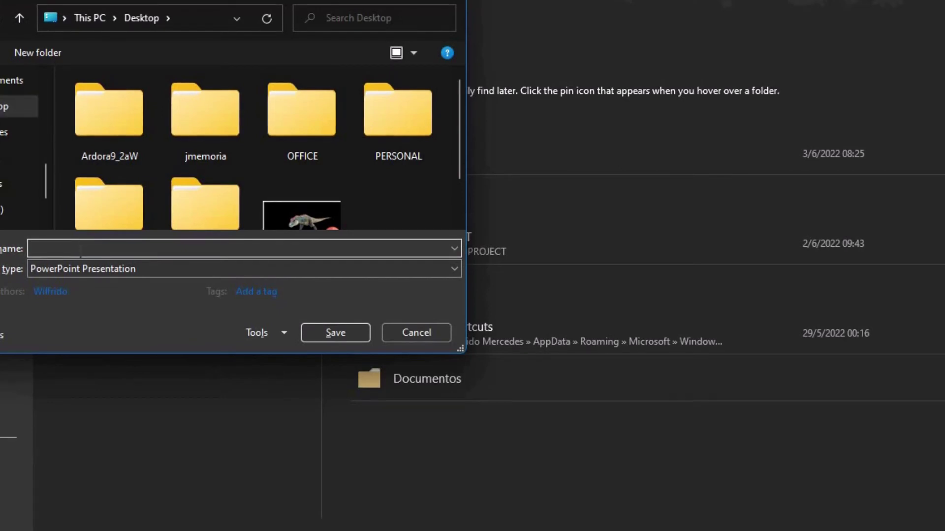
type("VIDE")
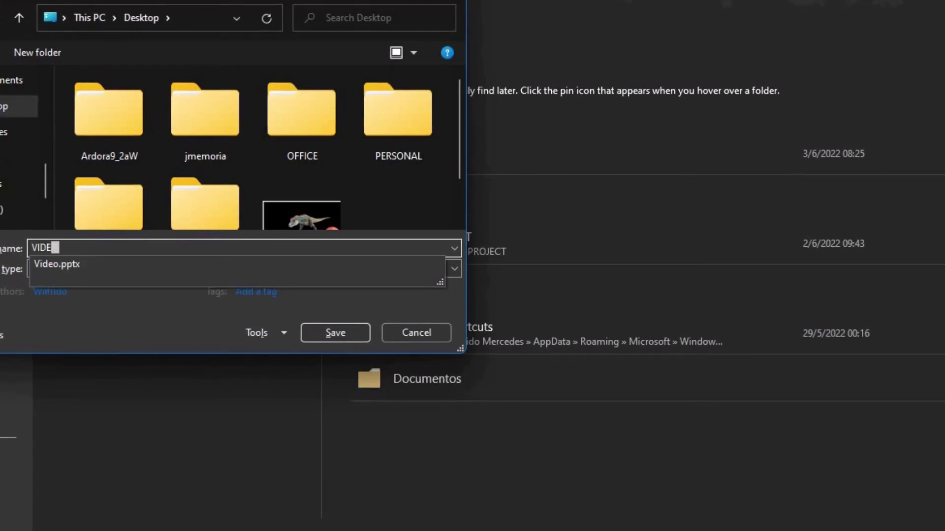
type("OTECA 3D-POWERPOINT")
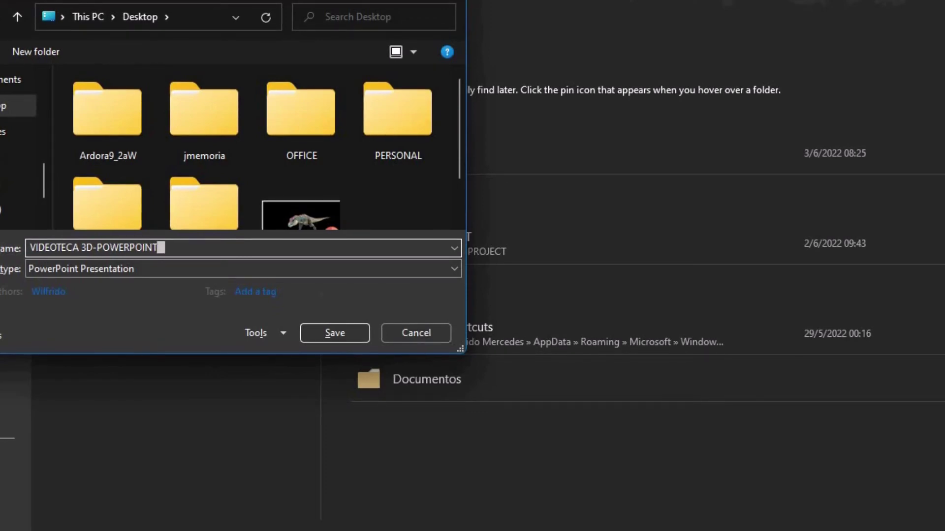
left_click(326, 336)
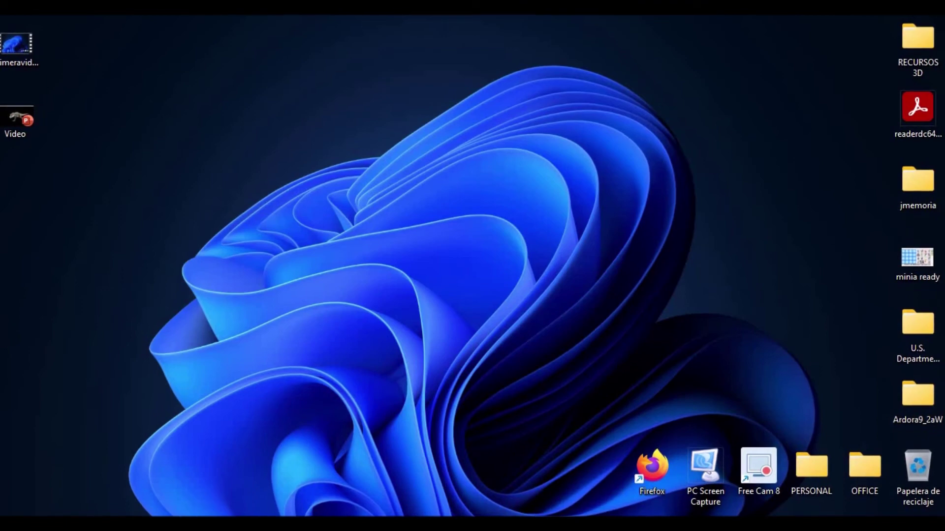
Step: Launch 3D Viewer from Windows search, dismiss its welcome screen, and browse the 3D Library's animated models
key("super+s")
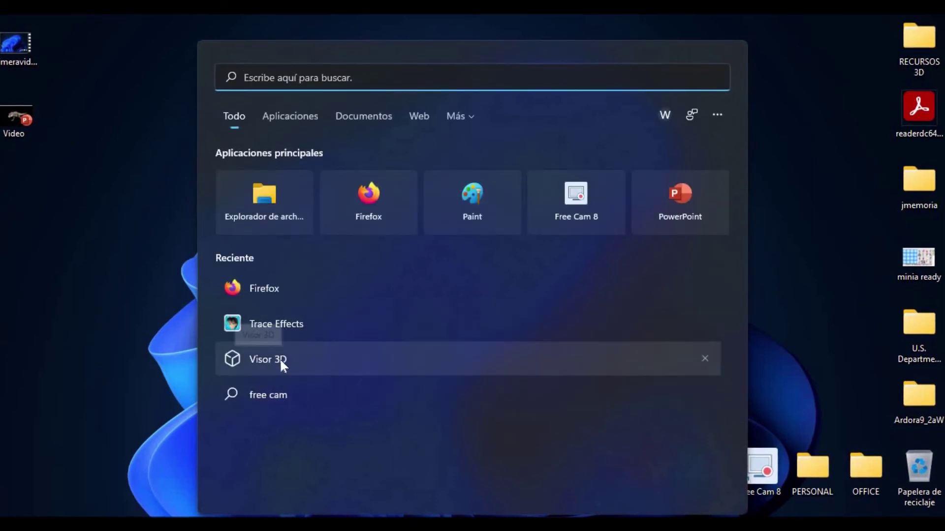
left_click(256, 363)
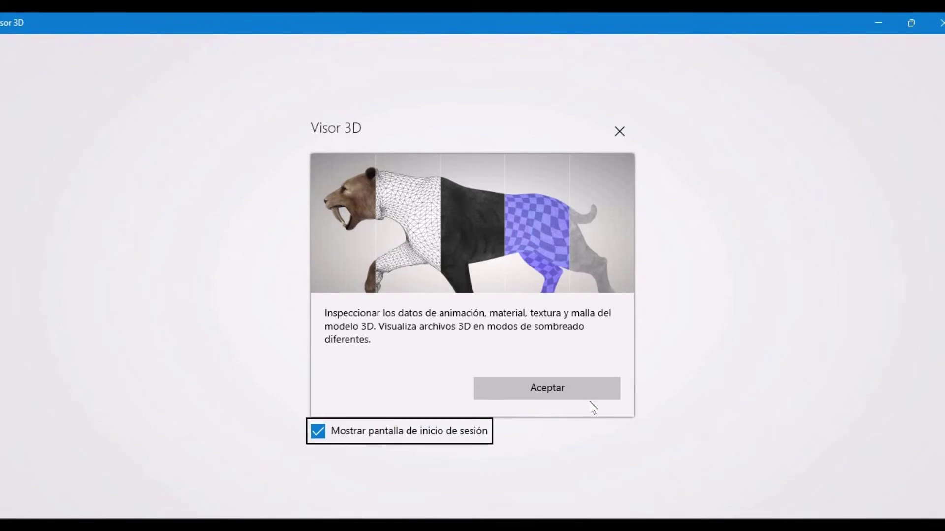
left_click(535, 392)
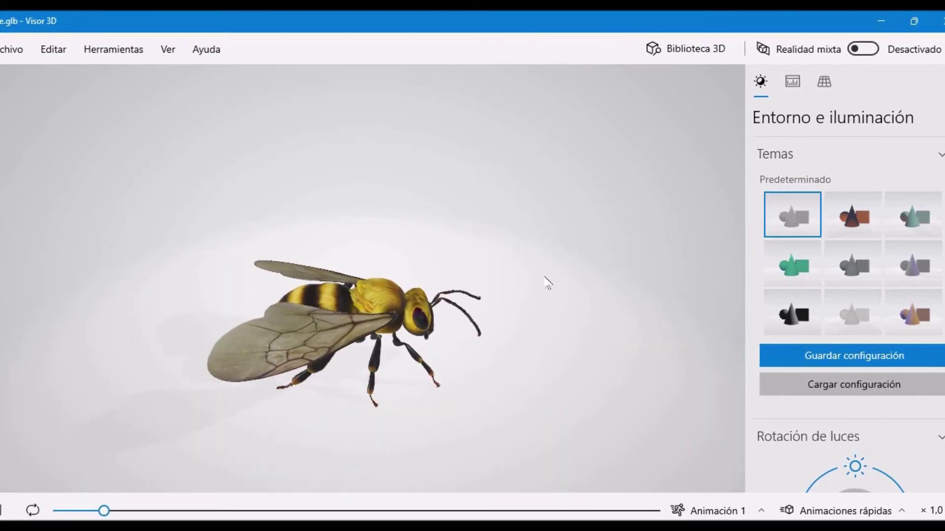
left_click(690, 49)
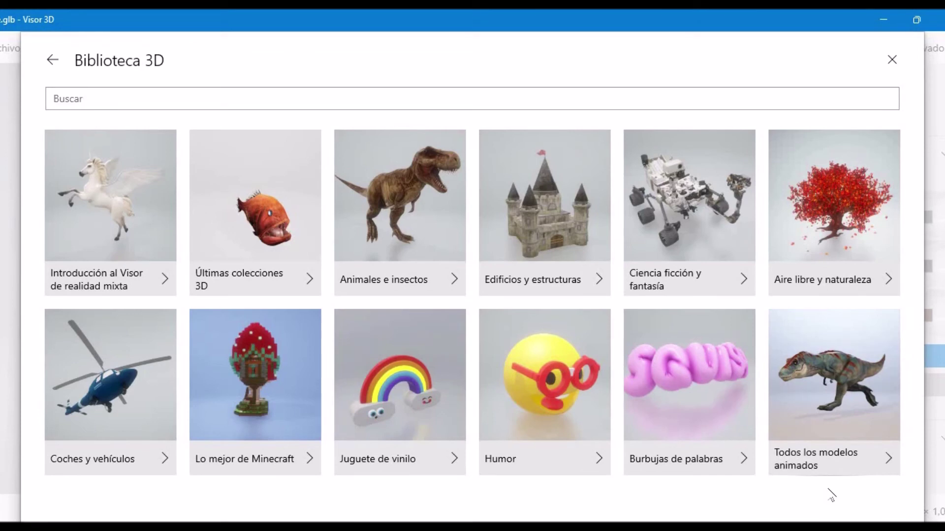
left_click(811, 464)
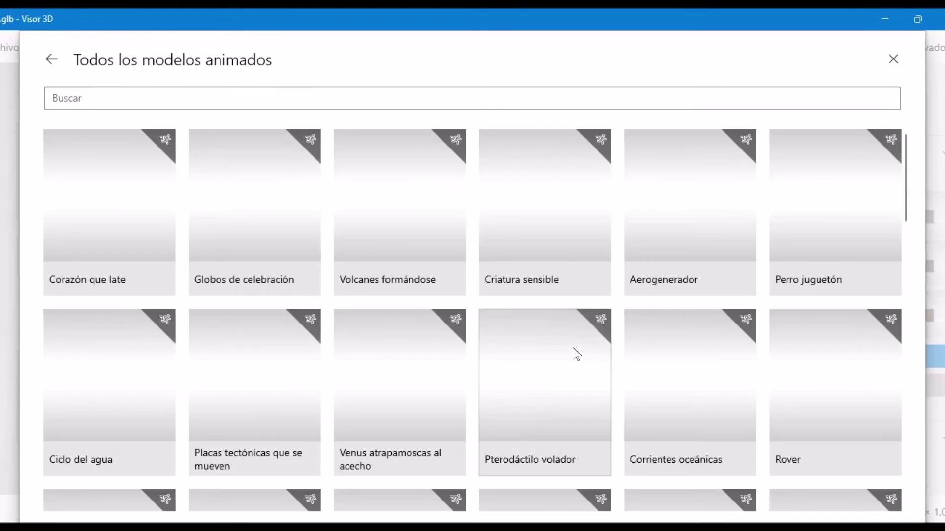
Step: Find the Banco de peces fish school in the animated models grid and load it
scroll(563, 335, "down", 3)
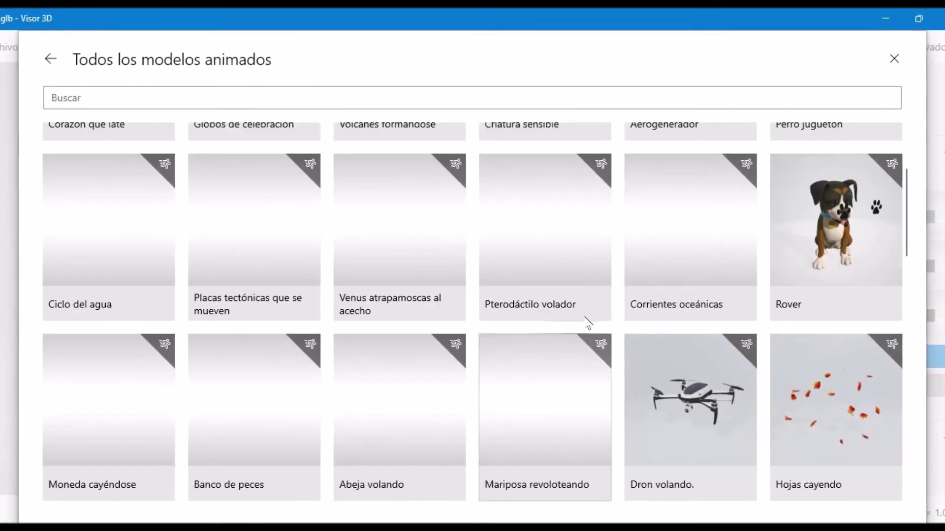
scroll(588, 324, "down", 3)
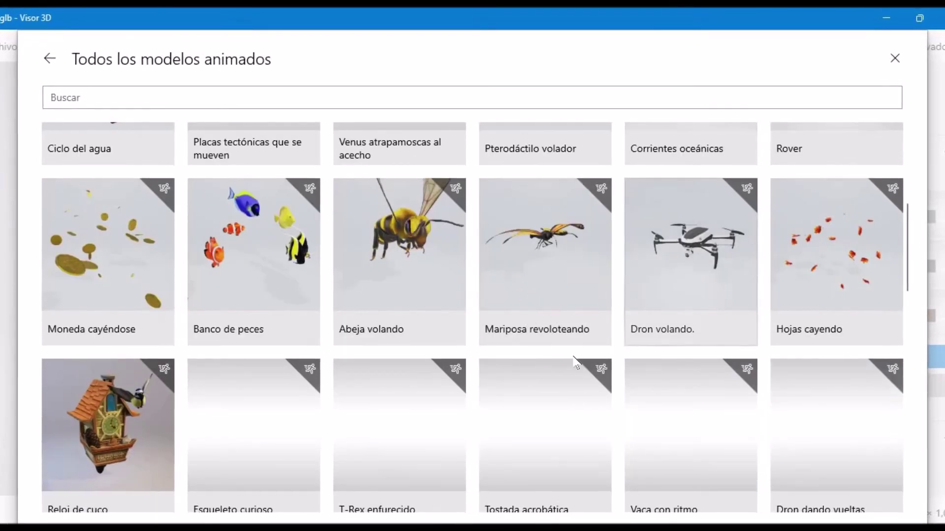
scroll(576, 358, "down", 2)
scroll(580, 355, "up", 4)
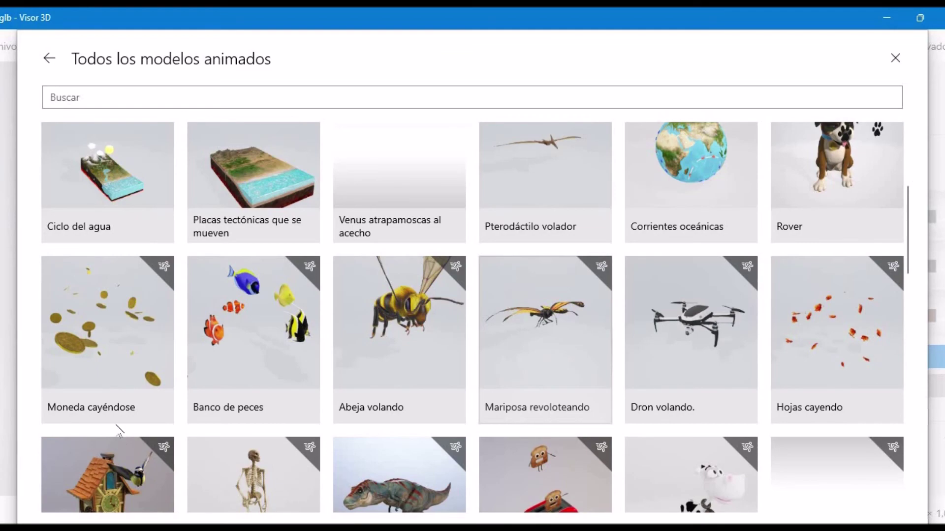
scroll(118, 428, "up", 1)
left_click(259, 383)
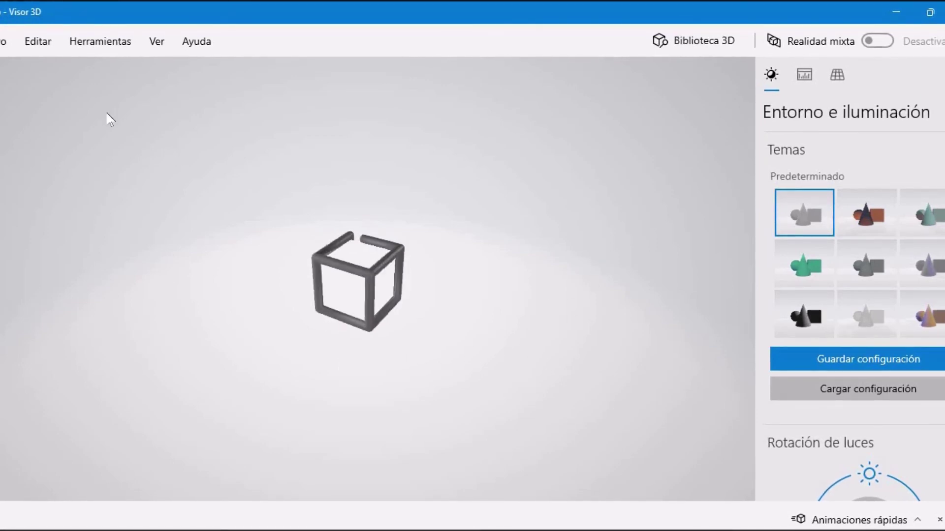
Step: Try the Plato giratorio quick animation, then switch the fish school to Mover el puntero
left_click(1, 47)
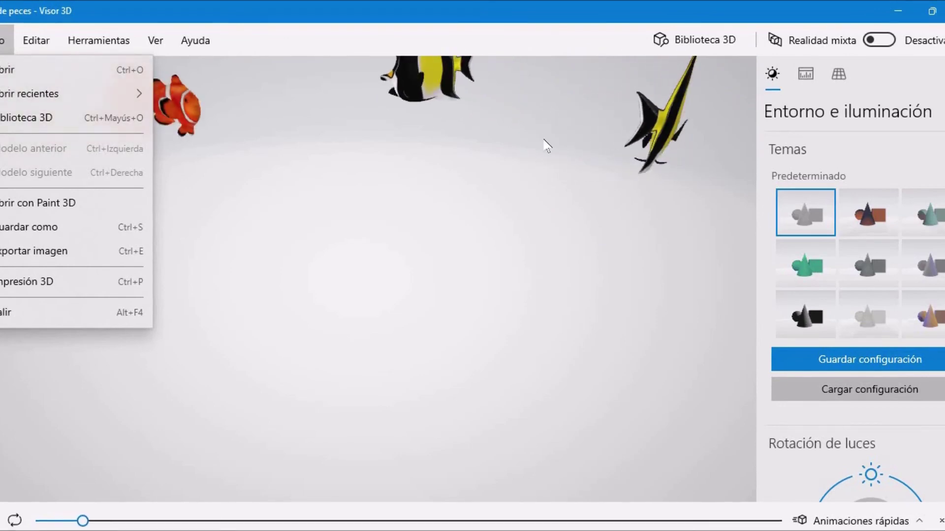
left_click(212, 235)
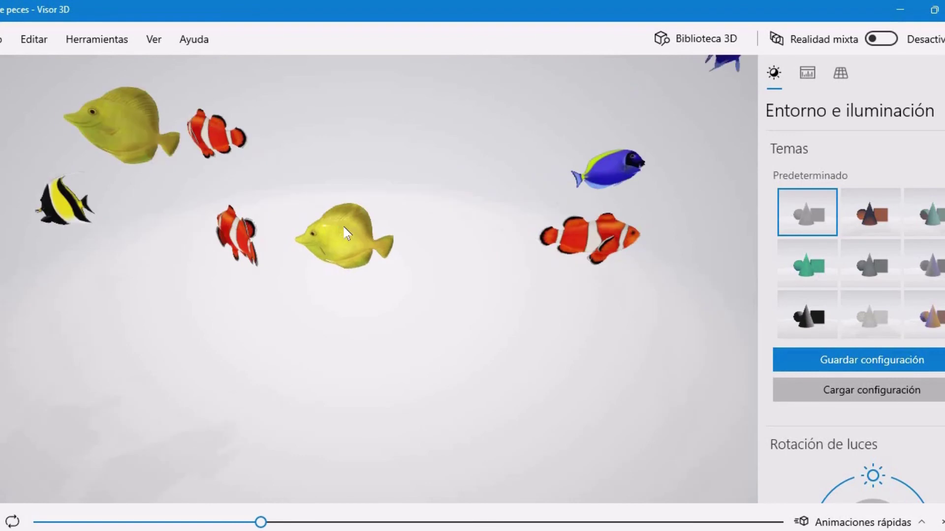
left_click(921, 523)
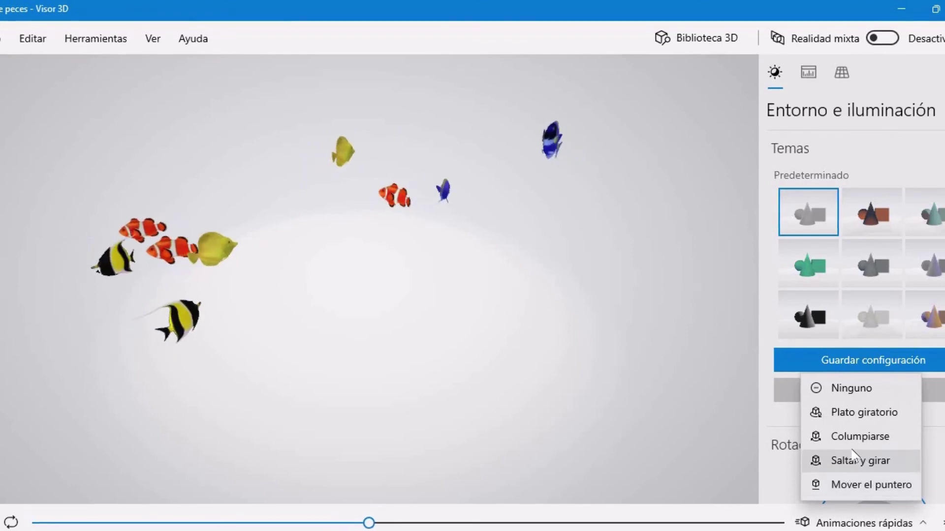
left_click(858, 418)
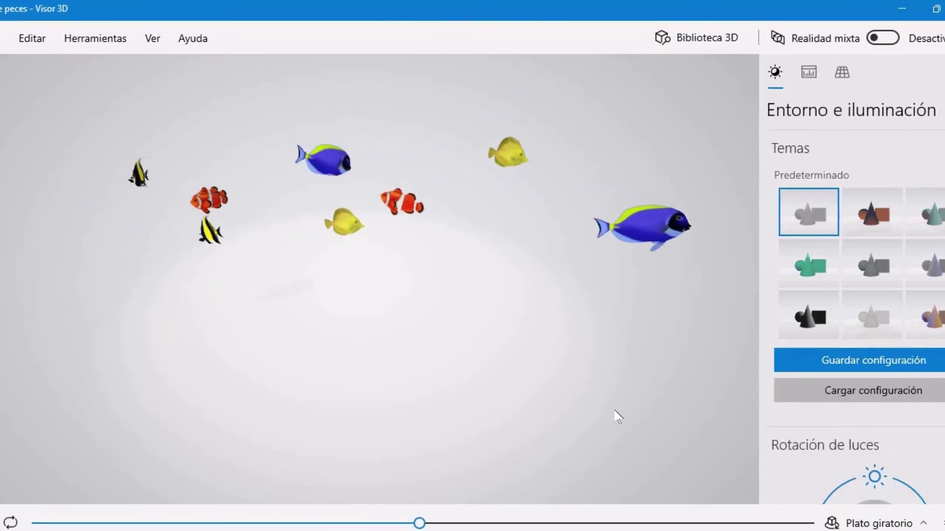
left_click(918, 521)
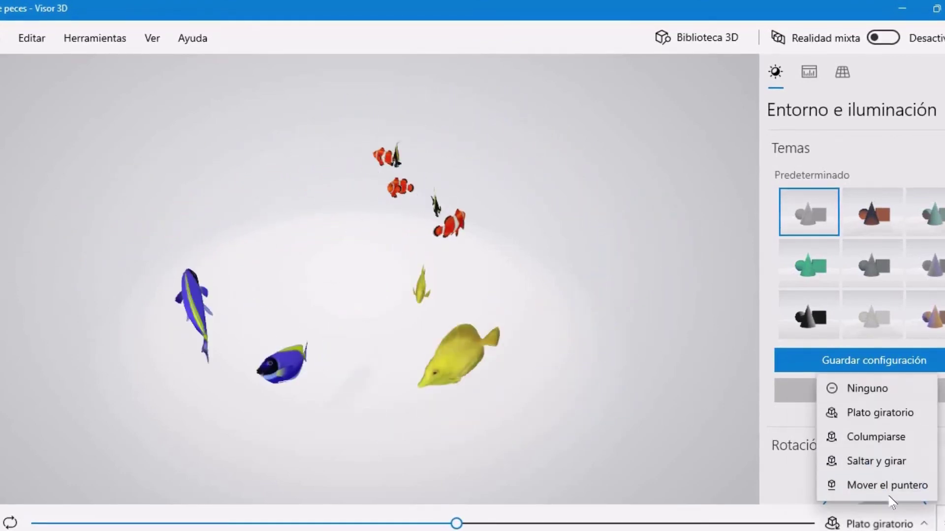
left_click(862, 414)
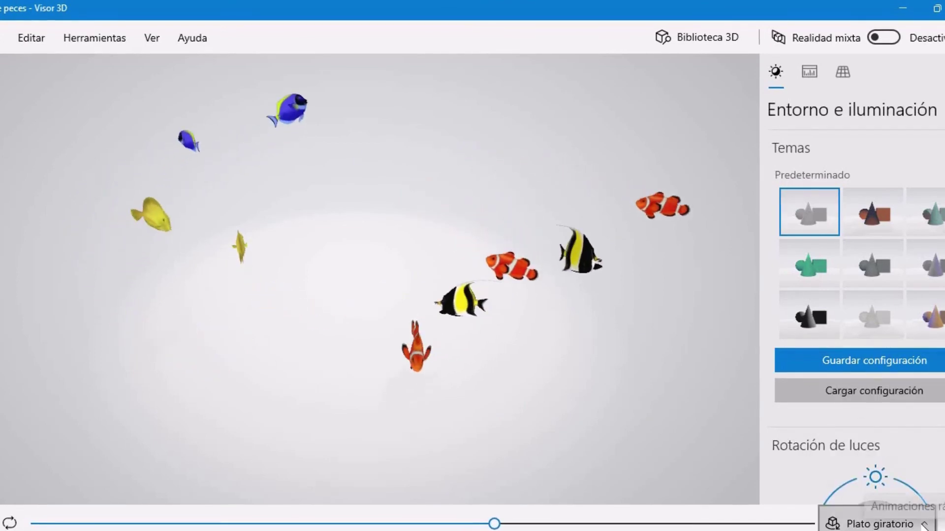
left_click(881, 523)
left_click(866, 389)
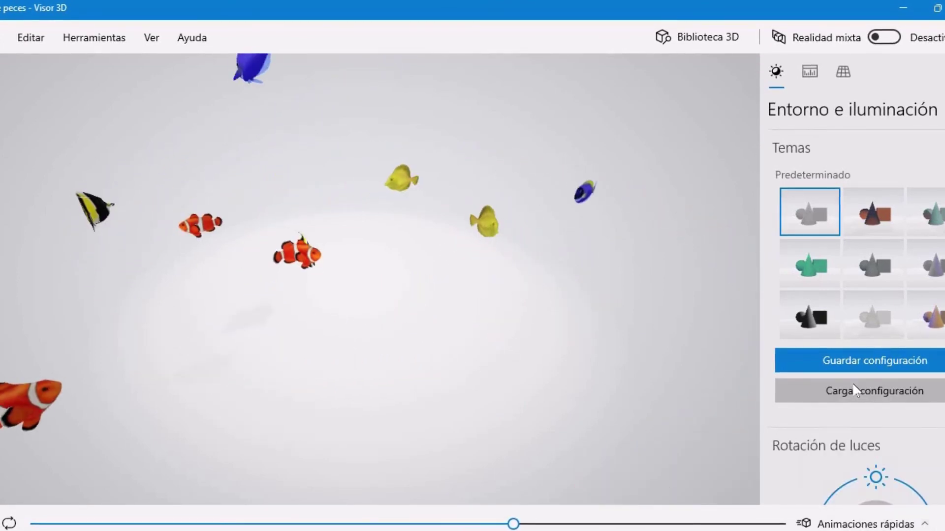
left_click(866, 524)
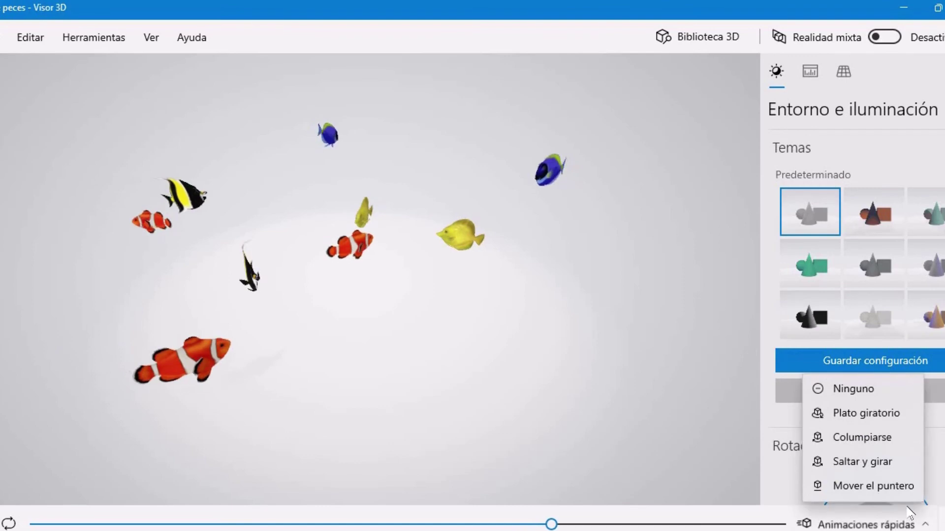
left_click(852, 489)
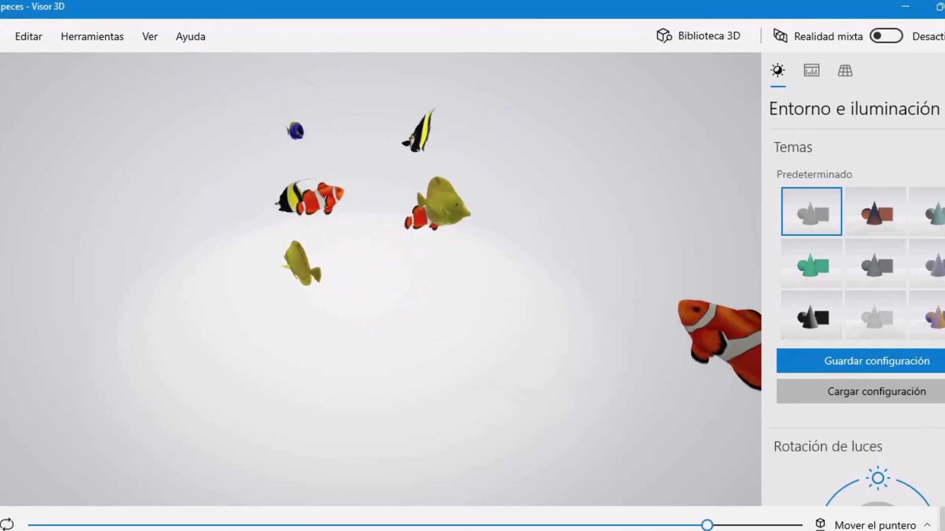
Step: Review the animation playback speed choices without changing the speed
left_click(940, 525)
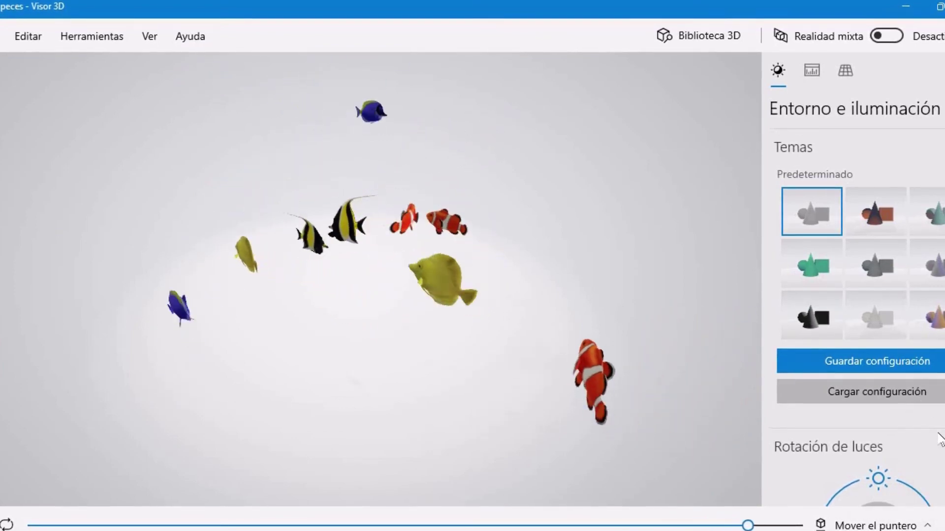
key("Escape")
left_click(940, 525)
left_click(929, 526)
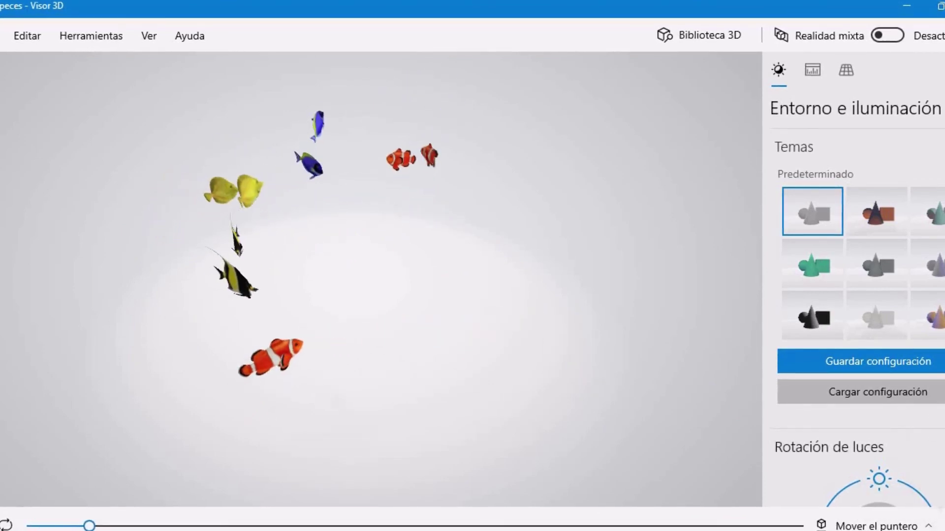
left_click(928, 525)
left_click(493, 400)
scroll(499, 450, "up", 3)
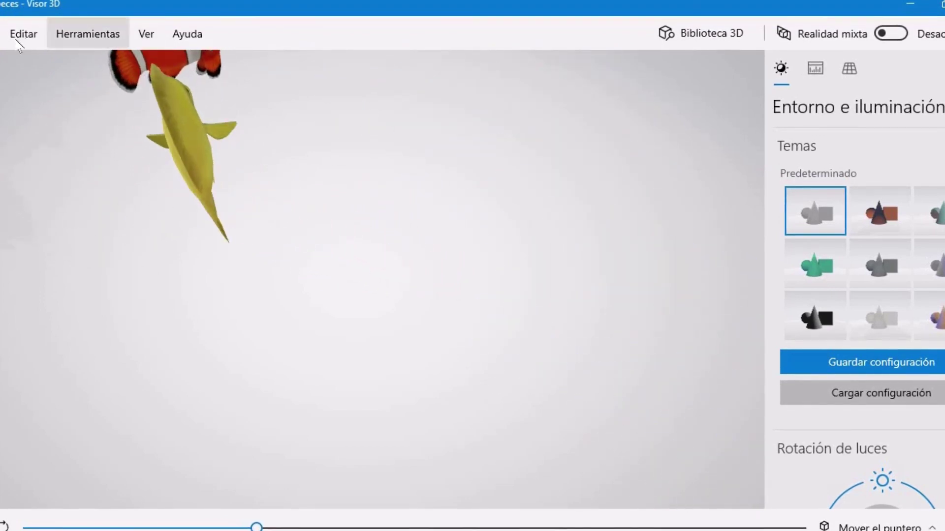
left_click(2, 34)
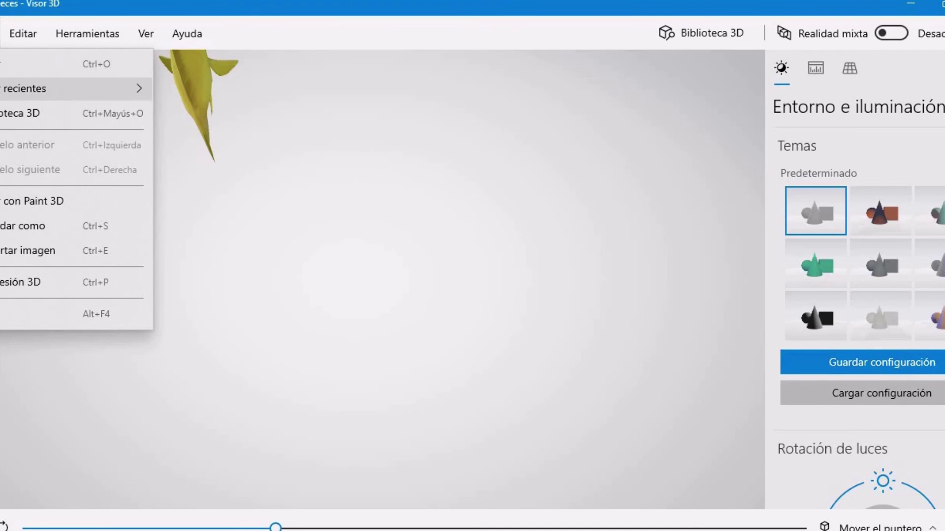
Step: Save the fish school as 'Banco de peces' in Binario GLTF format inside RECURSOS 3D
left_click(19, 232)
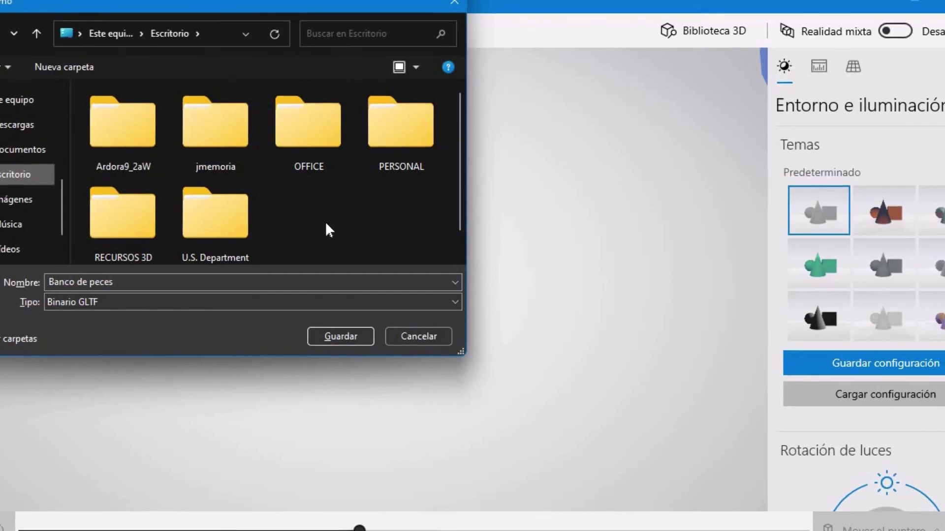
scroll(325, 222, "down", 1)
scroll(315, 234, "up", 1)
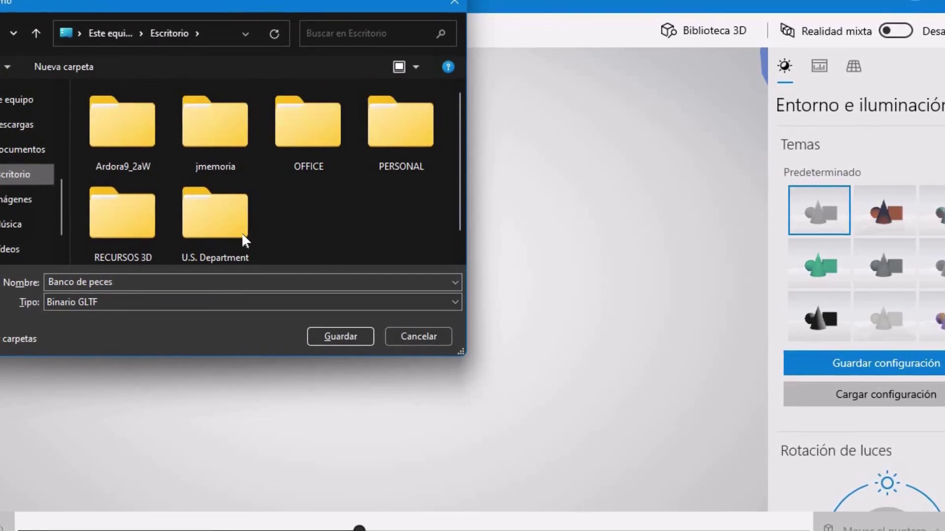
double_click(121, 228)
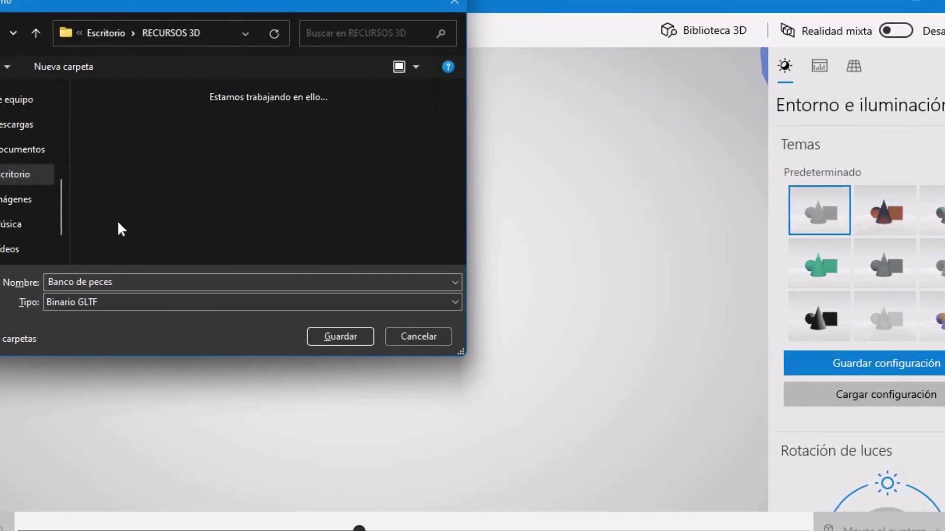
left_click(331, 337)
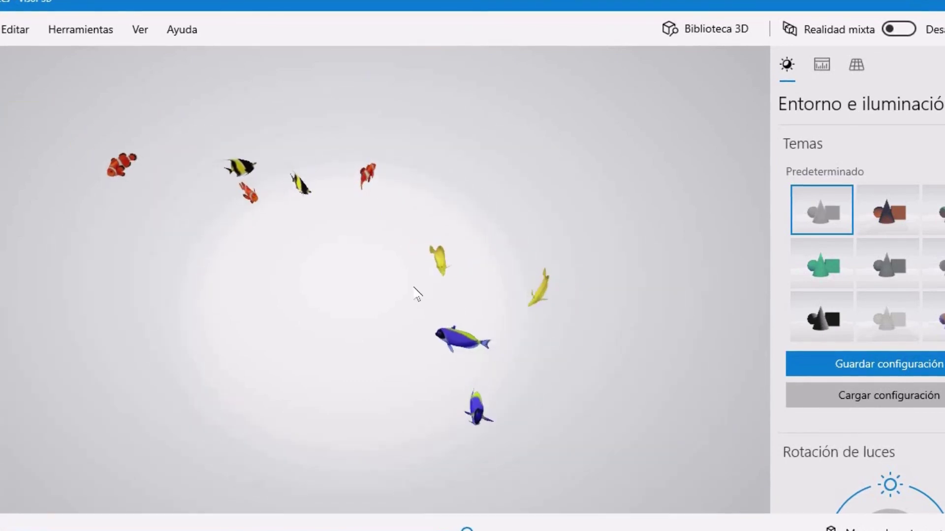
Step: Browse the library's Todos los modelos animados list and load Pulpo haciendo malabarismos
left_click(714, 30)
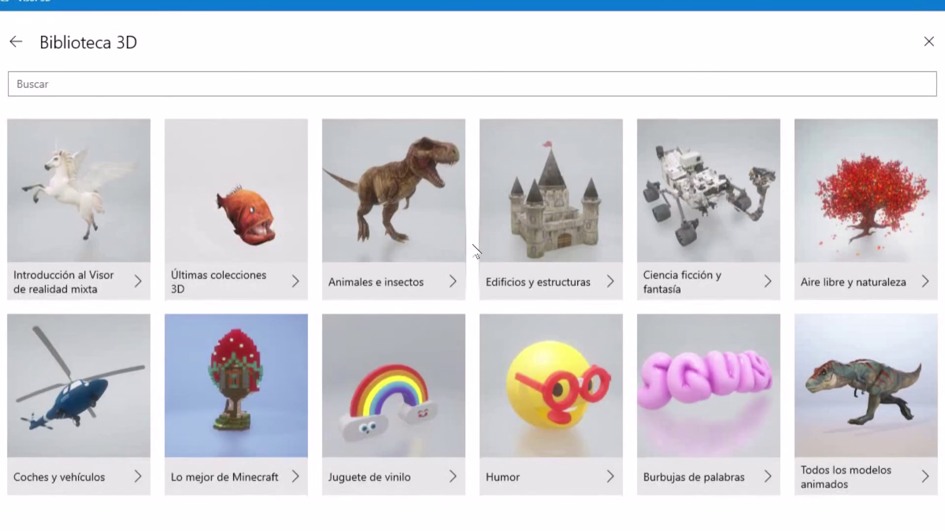
left_click(860, 390)
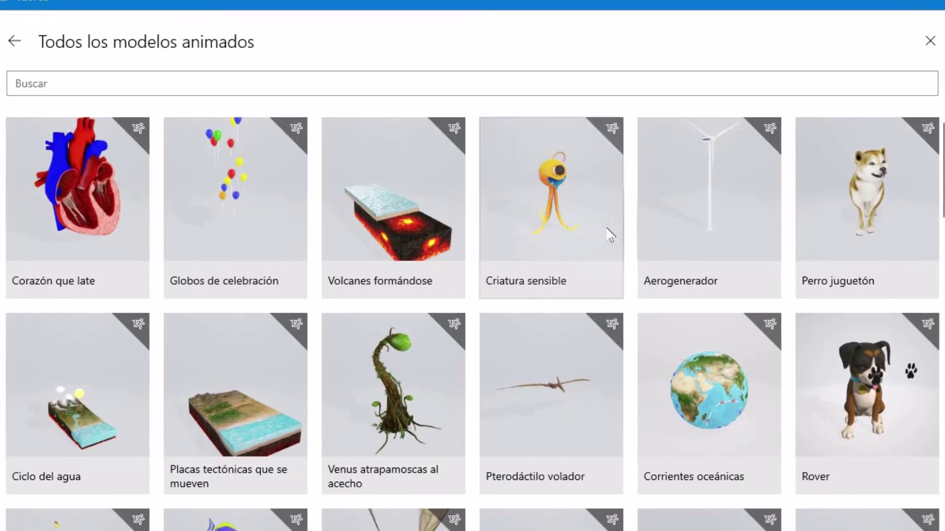
scroll(606, 249, "down", 2)
scroll(607, 251, "down", 2)
scroll(610, 252, "down", 1)
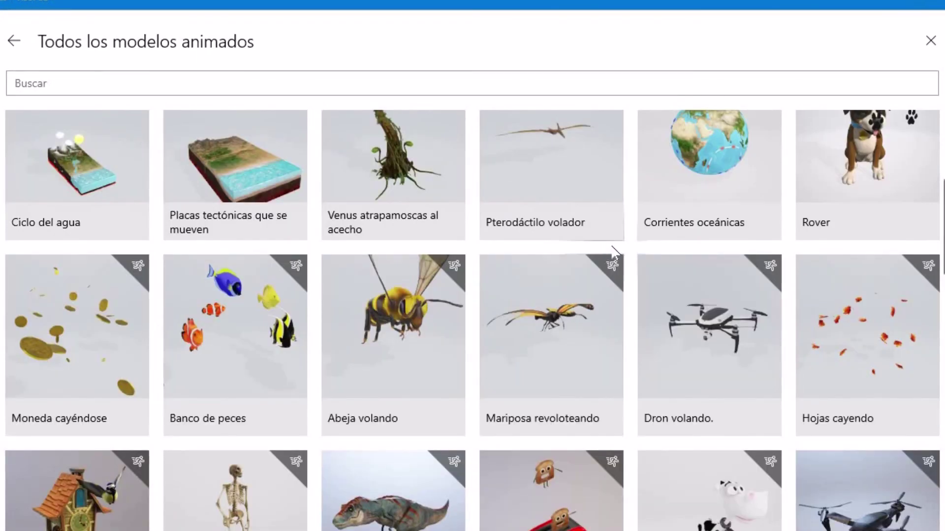
scroll(639, 251, "up", 2)
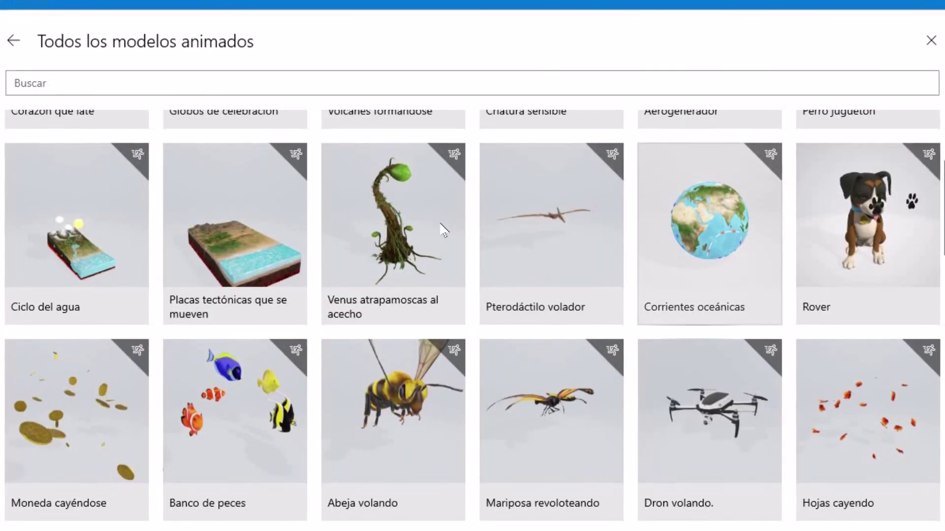
scroll(445, 196, "down", 2)
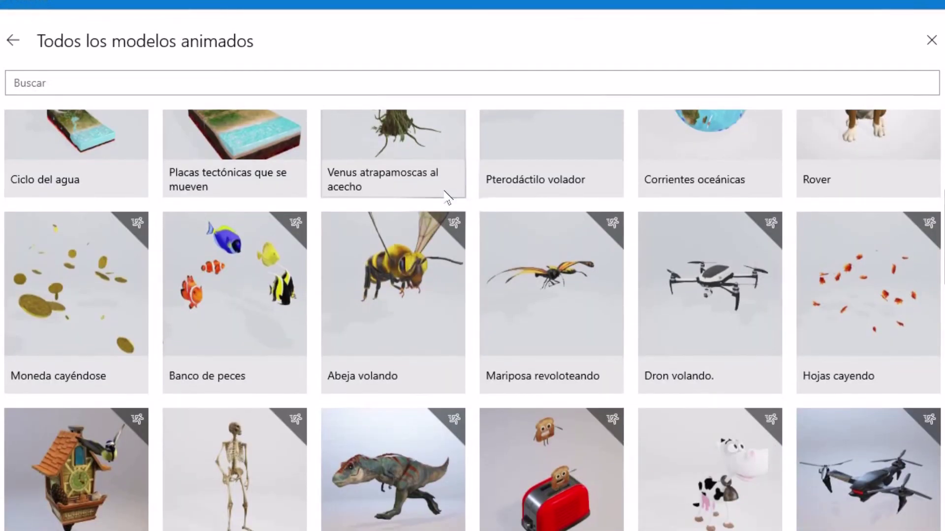
scroll(467, 207, "down", 2)
scroll(485, 217, "down", 2)
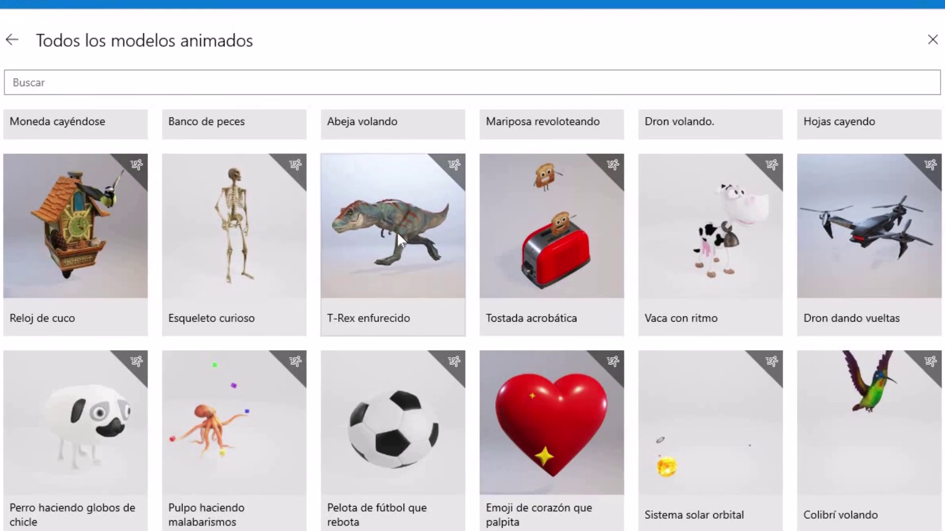
scroll(396, 252, "down", 3)
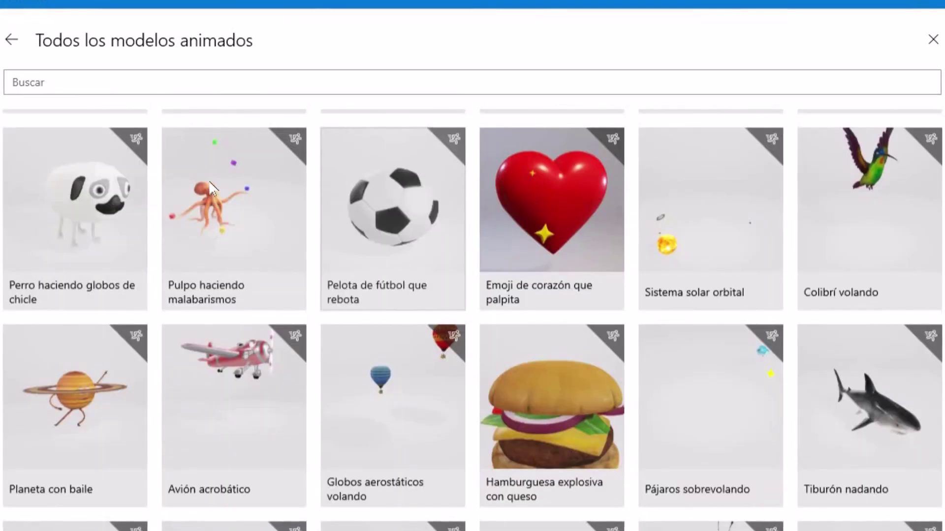
scroll(211, 187, "down", 1)
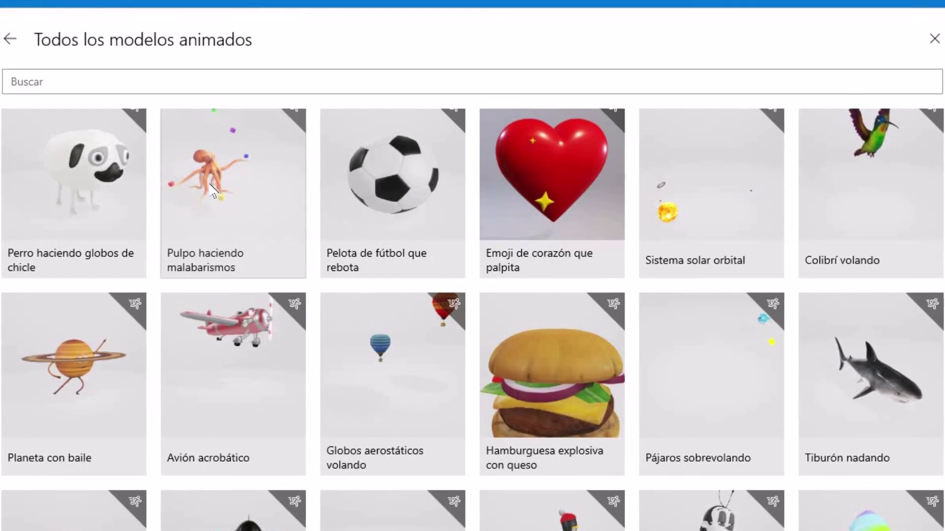
left_click(210, 187)
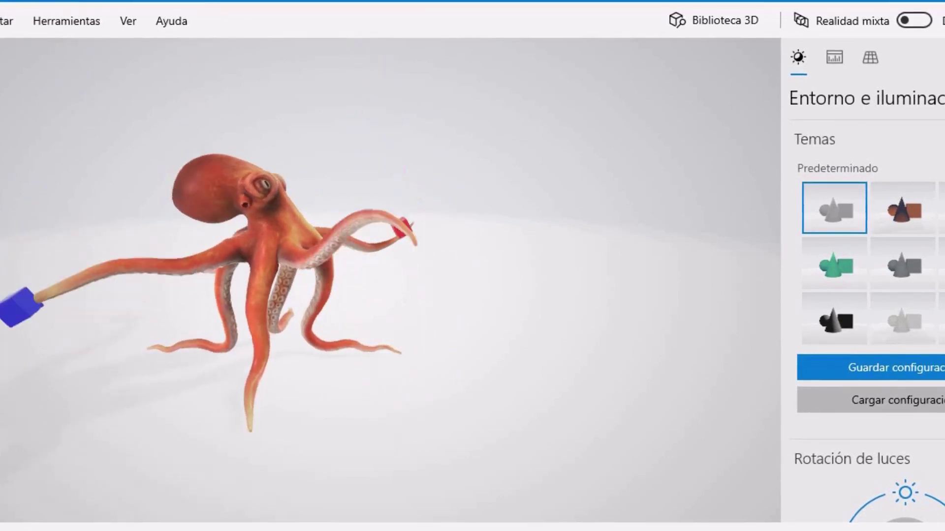
Step: Save the octopus as 'Pulpo haciendo malabarismos' GLB in the desktop's RECURSOS 3D folder
left_click(2, 21)
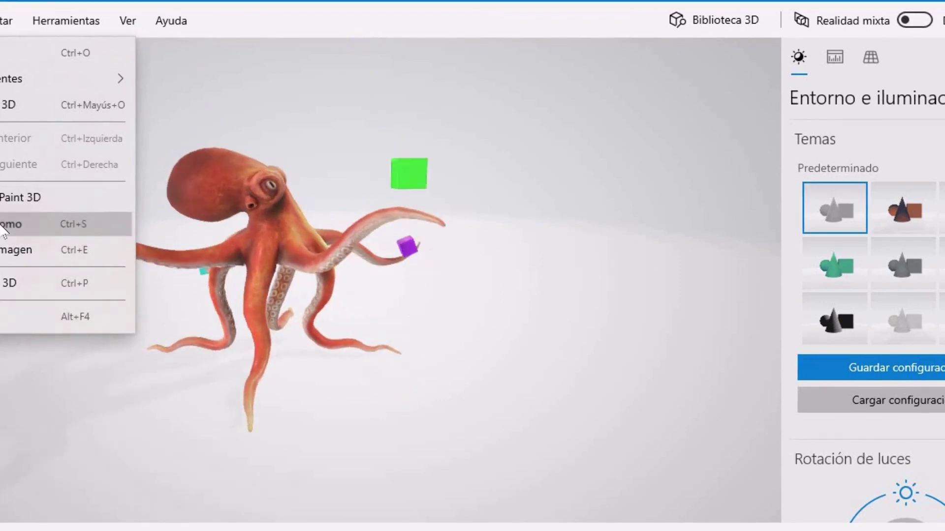
left_click(19, 224)
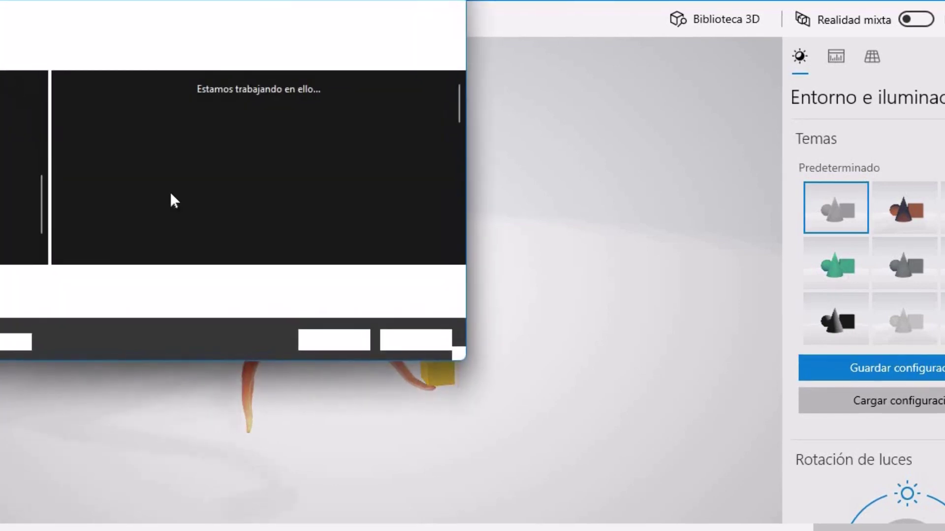
left_click(15, 22)
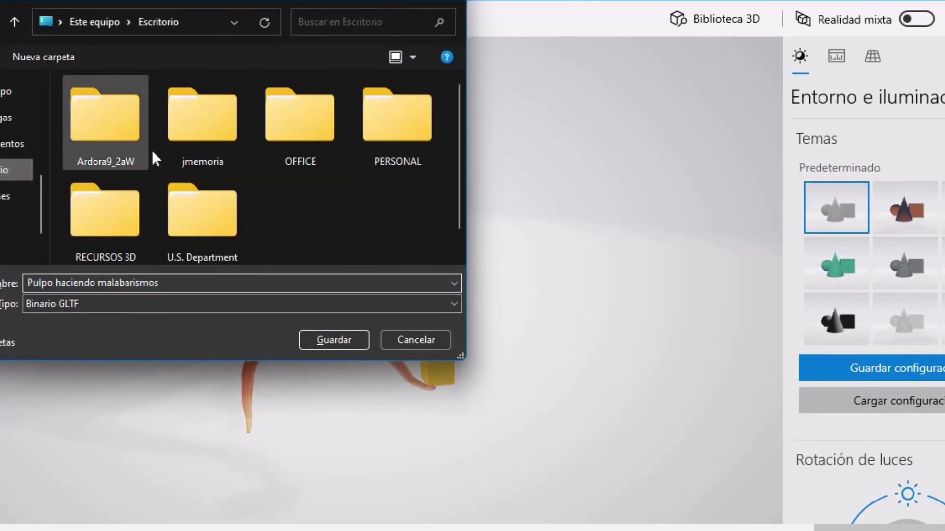
scroll(152, 149, "down", 1)
double_click(99, 205)
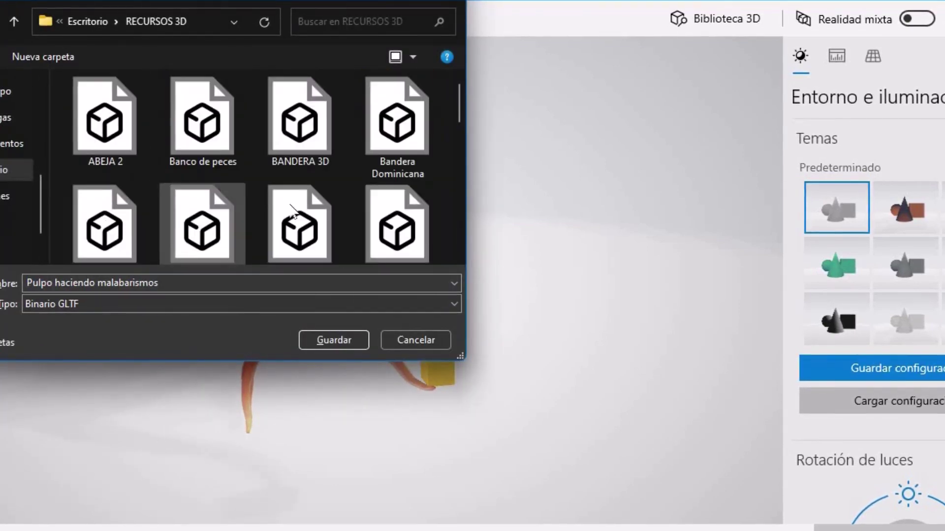
left_click(330, 341)
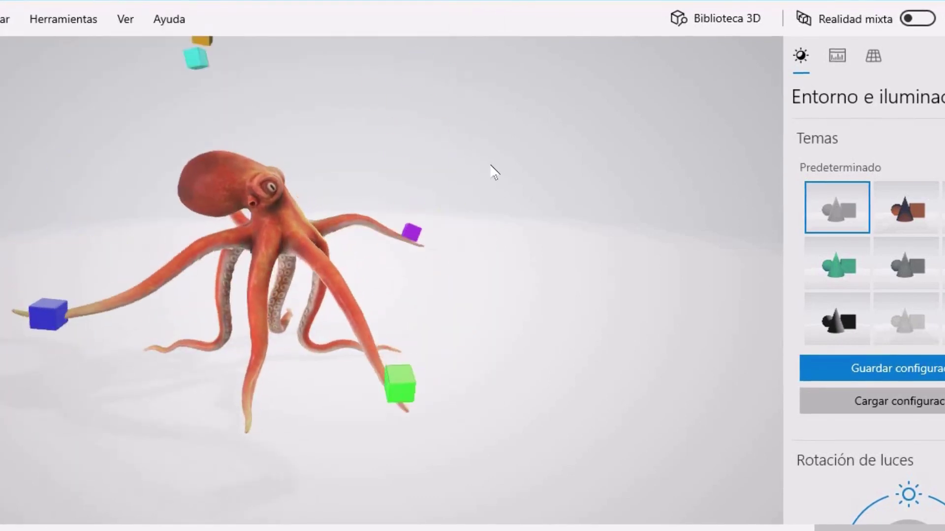